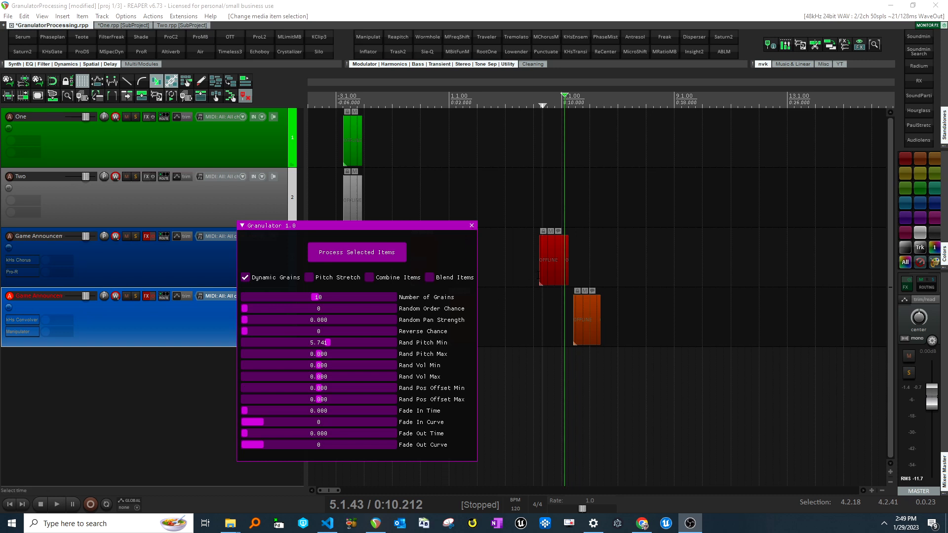
Step: Play back the red Game Announcements item to hear its unprocessed sound
click(546, 305)
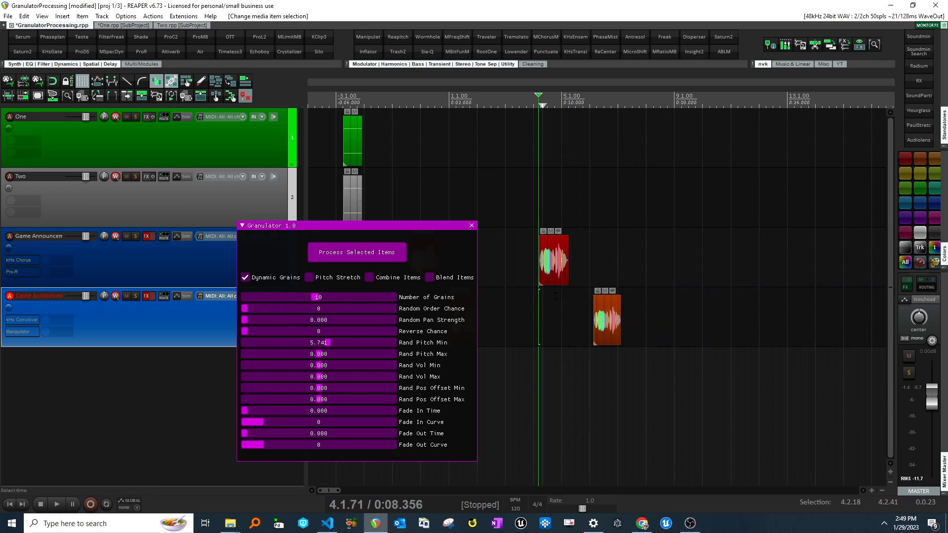
scroll(546, 303, up, 4)
click(572, 303)
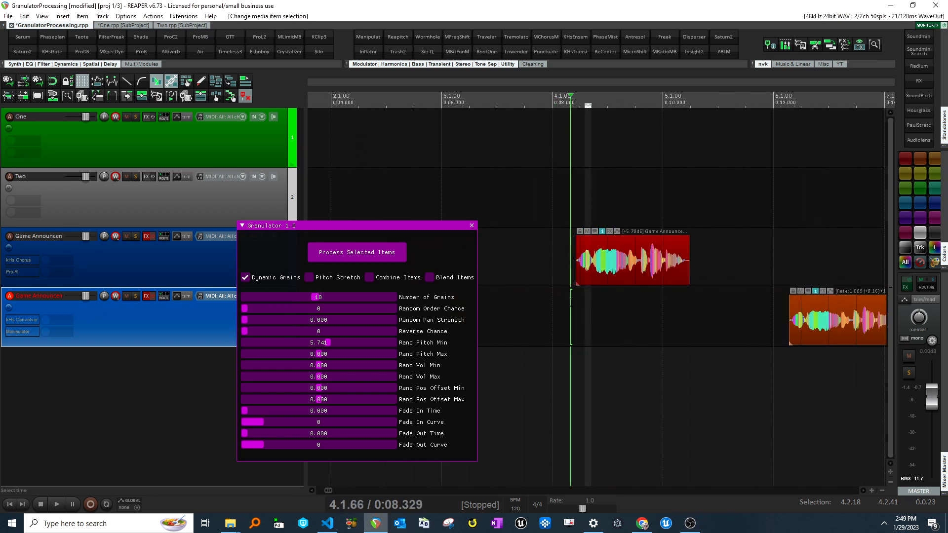
key(space)
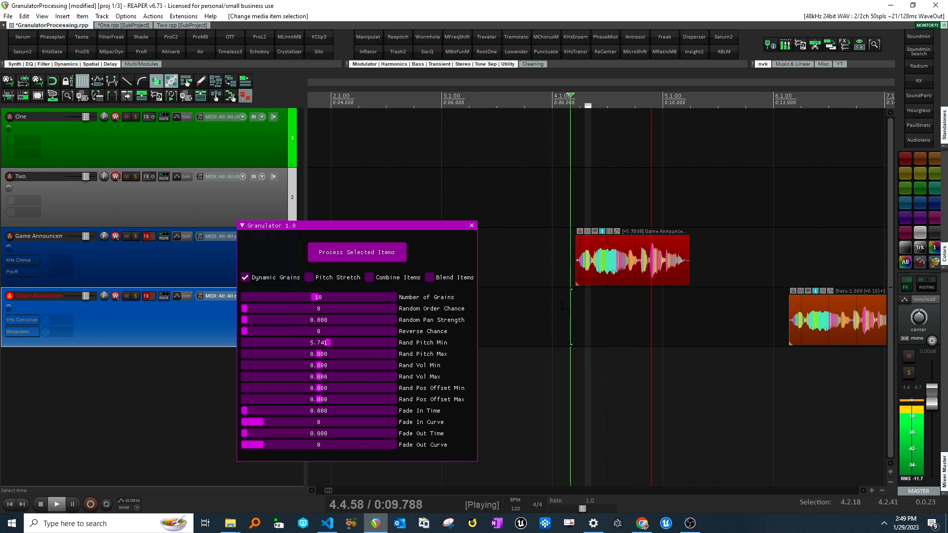
key(space)
Step: Try granulating the red Game Announcements item with Dynamic Grains on and 10 grains, and undo the split
drag(562, 285, 560, 287)
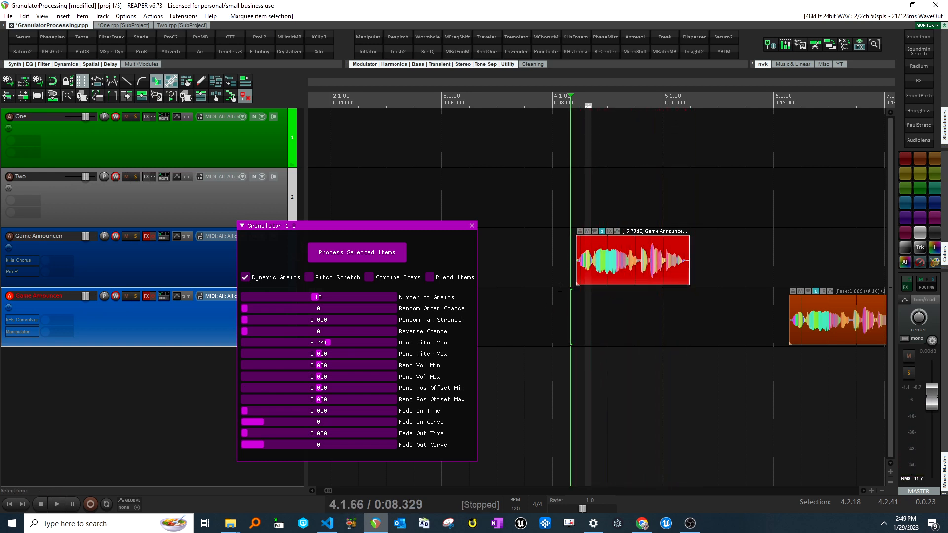
drag(607, 267, 593, 266)
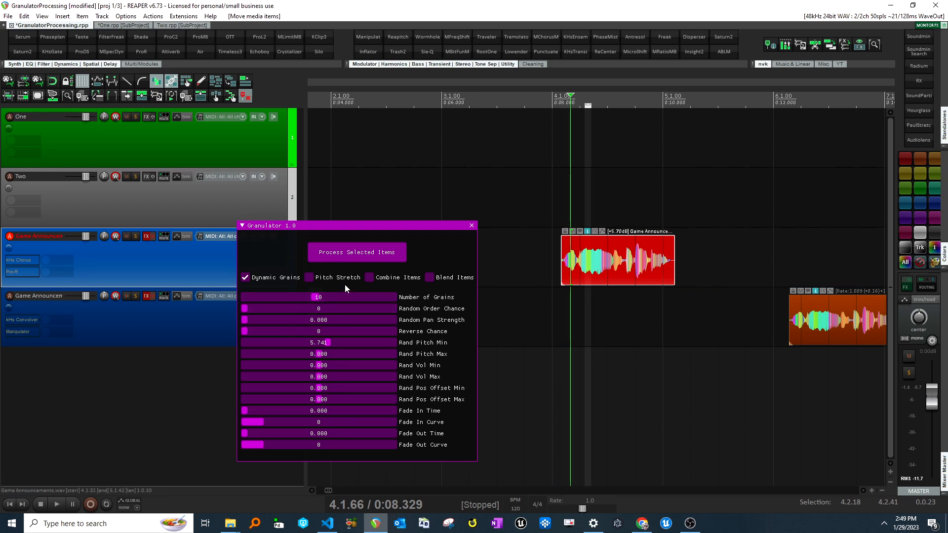
click(358, 257)
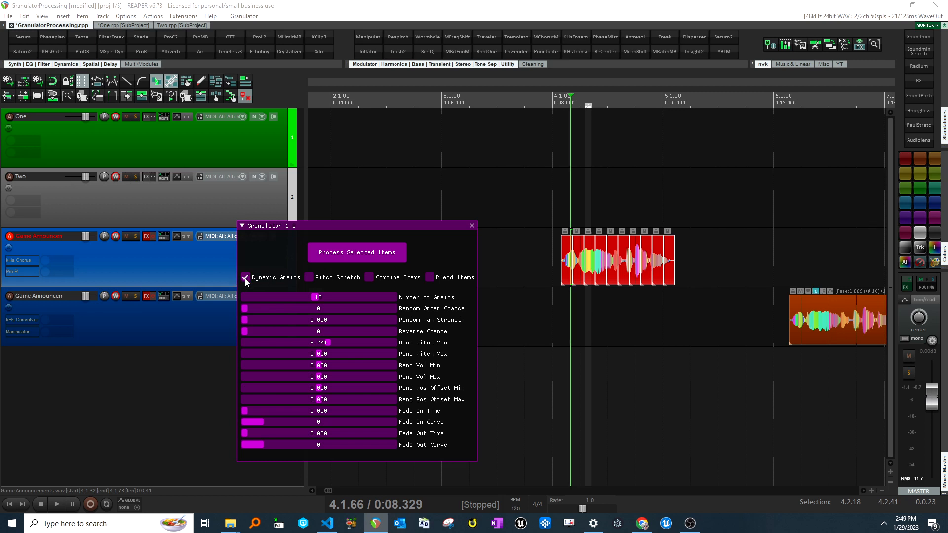
click(641, 323)
key(ctrl+z)
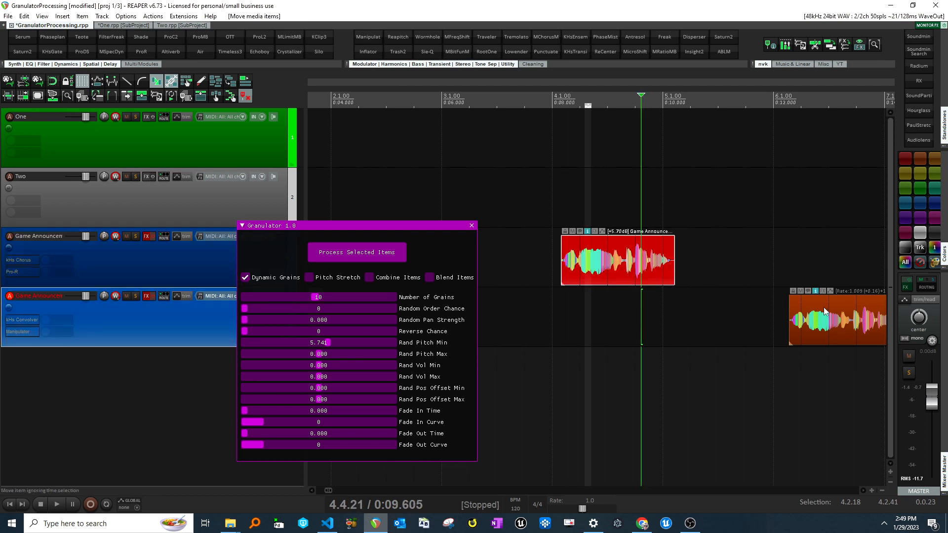
Step: Move the orange item later on its track and place a lengthened copy of the red item after the original
drag(829, 322, 890, 322)
drag(595, 264, 519, 246)
click(592, 316)
drag(724, 275, 771, 275)
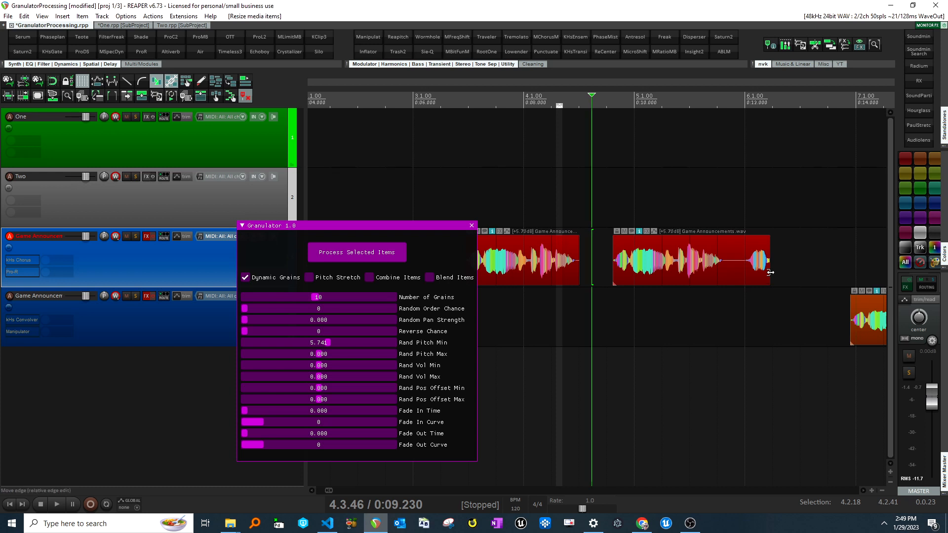
scroll(790, 306, down, 2)
drag(804, 334, 852, 326)
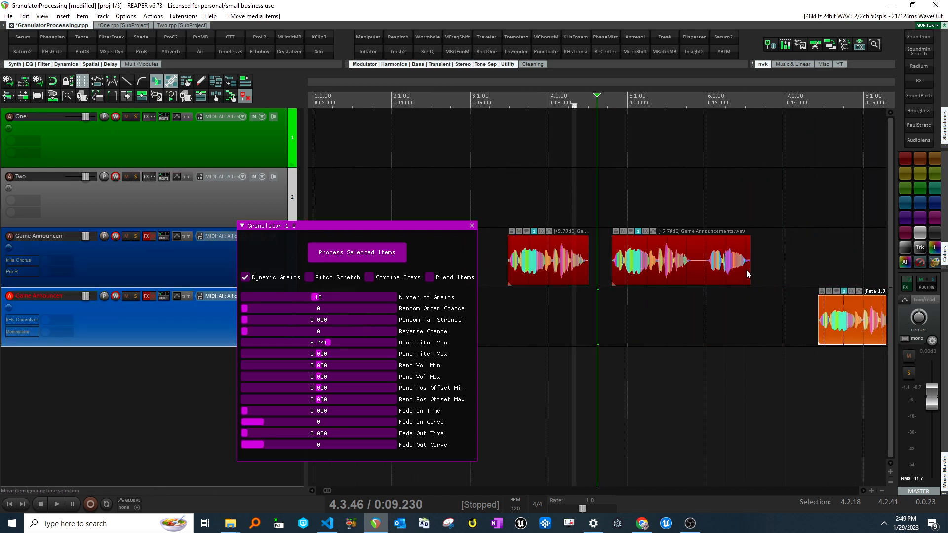
drag(749, 271, 748, 272)
drag(750, 274, 770, 273)
Step: Try granulating both red items together with Dynamic Grains on and 10 grains, and undo the split
drag(765, 248, 568, 262)
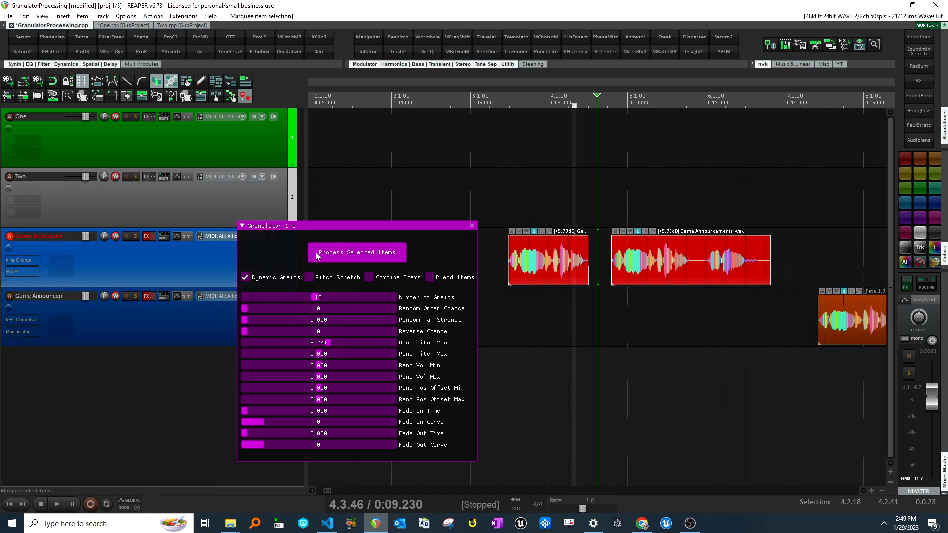
click(353, 253)
click(625, 307)
key(ctrl+z)
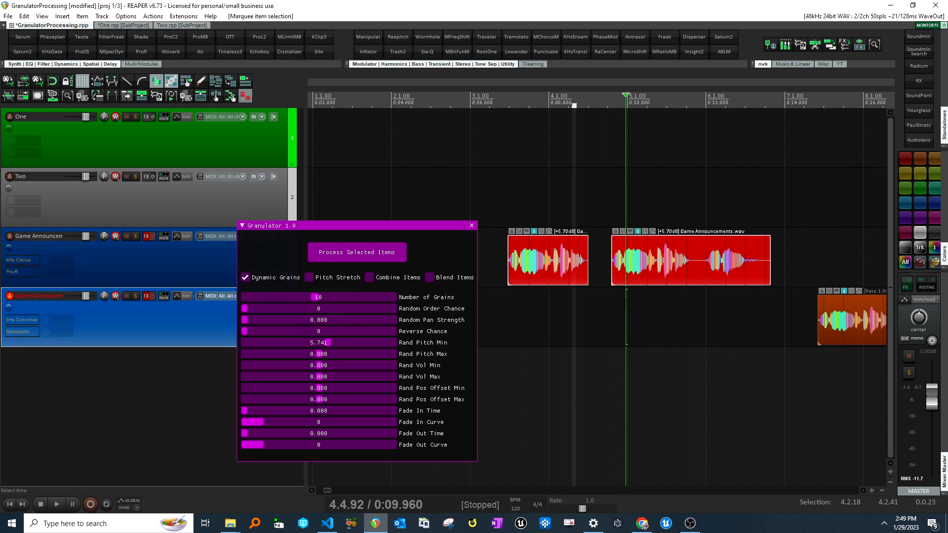
Step: Try granulating both red items with Dynamic Grains off and a Split Time Interval of 0.076, and undo the split
click(253, 280)
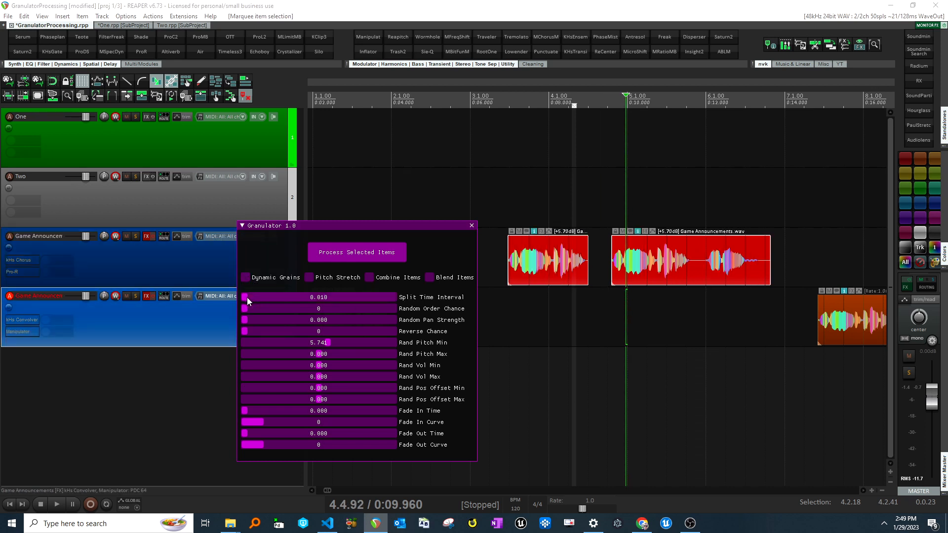
drag(256, 296, 325, 297)
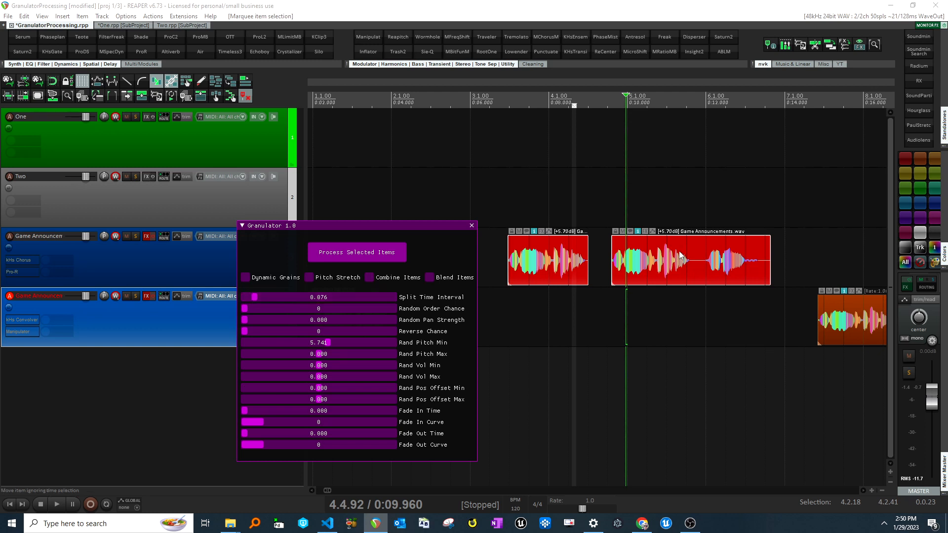
click(378, 254)
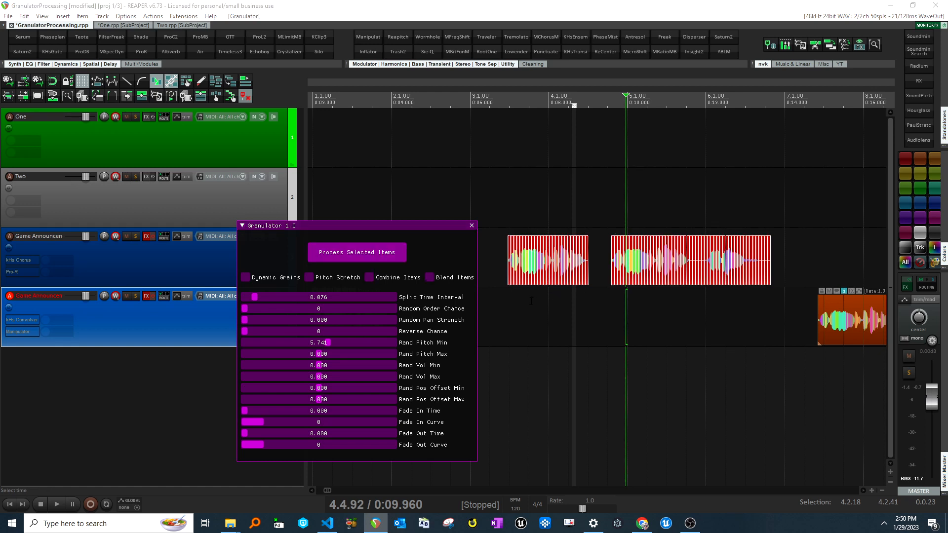
click(570, 313)
key(ctrl+z)
Step: Delete the longer red copy and turn Dynamic Grains back on
click(645, 269)
key(Delete)
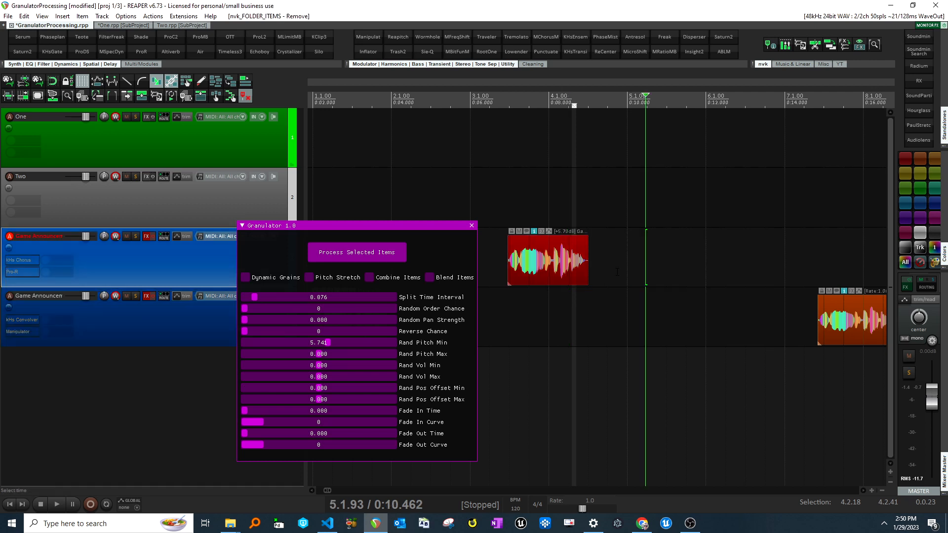
click(266, 280)
Step: Reset Rand Pitch Min to 0 and play the remaining red item granulated into 10 grains
click(378, 254)
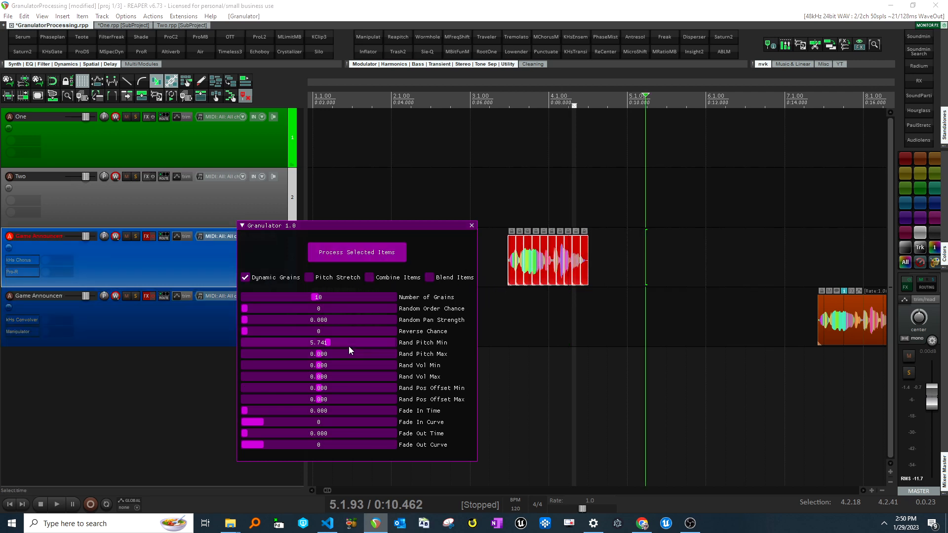
click(543, 331)
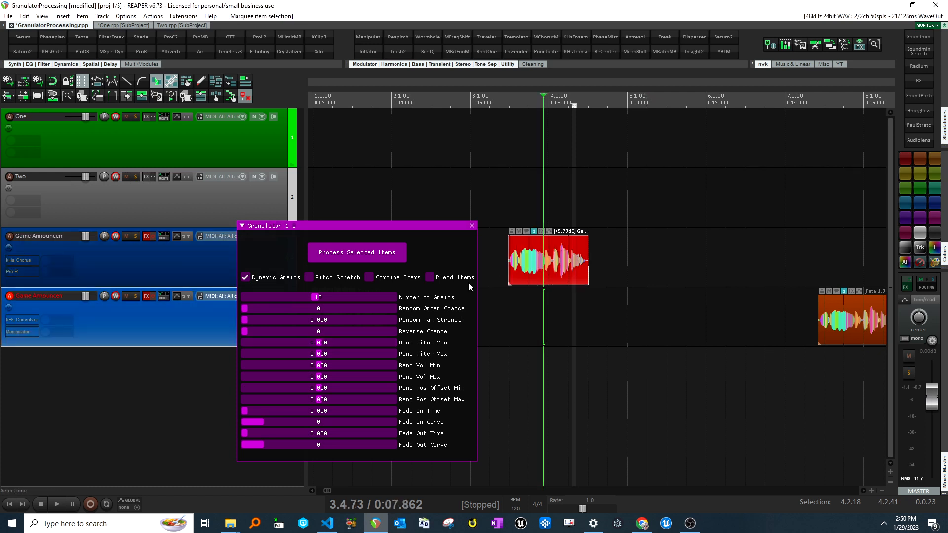
click(509, 332)
key(space)
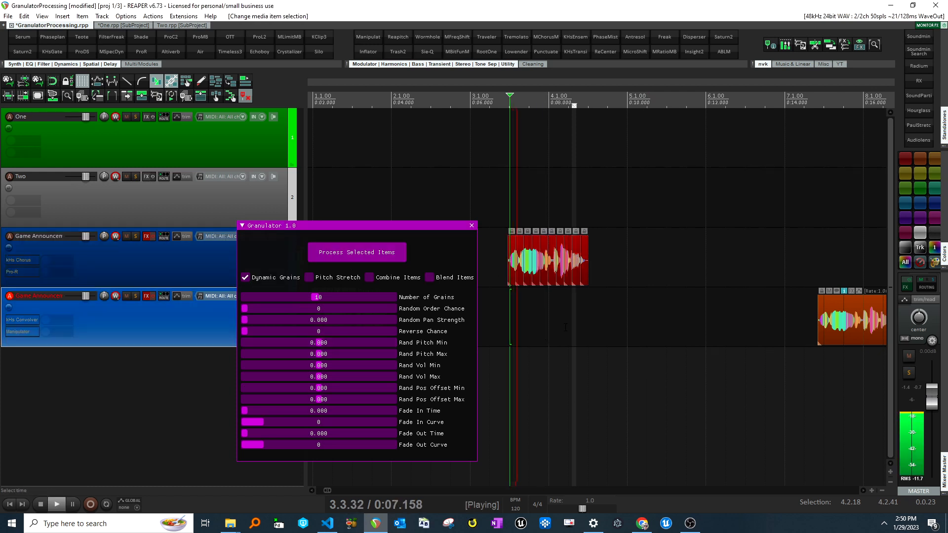
scroll(574, 333, up, 3)
key(space)
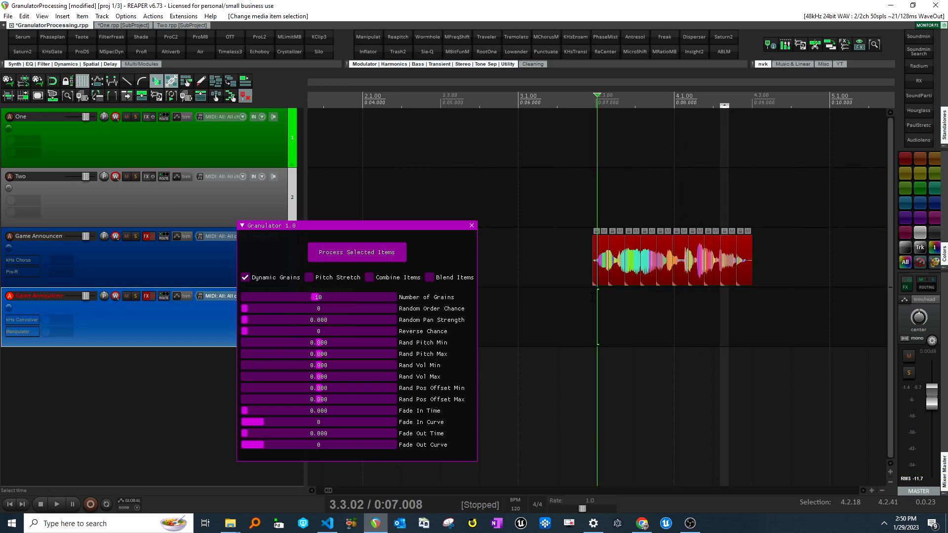
Step: Undo the granulation of the red item
click(587, 321)
key(ctrl+z)
key(ctrl+z)
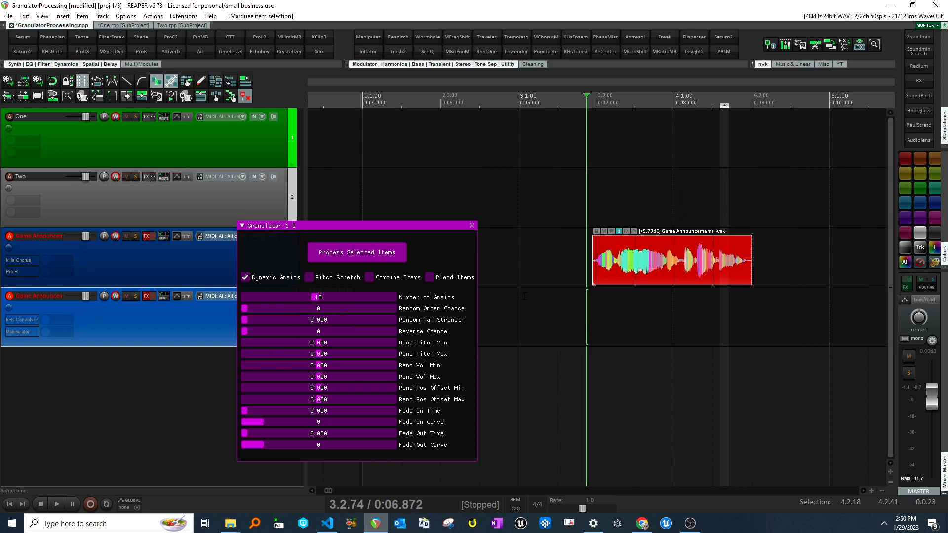
Step: Set Random Order Chance to 100 and move the red item slightly earlier on its track
drag(254, 309, 449, 317)
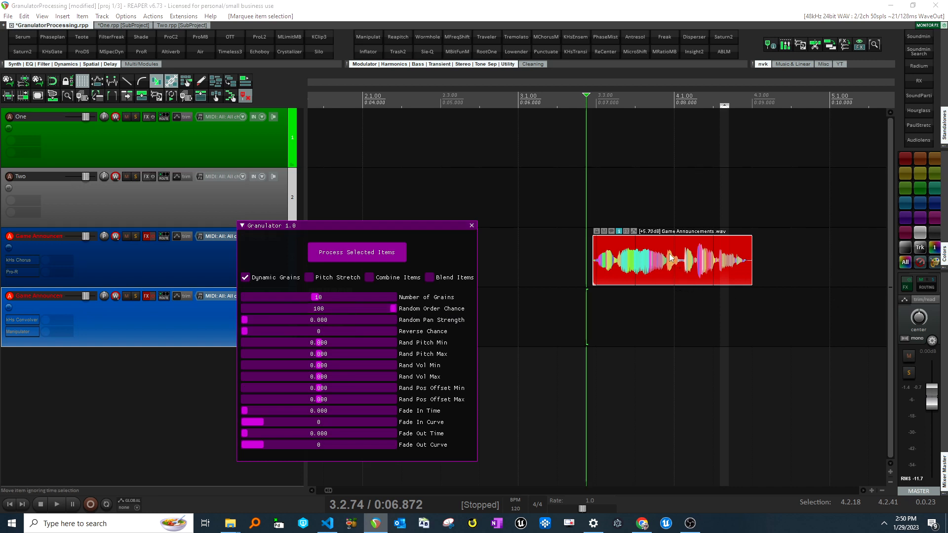
drag(644, 272, 554, 307)
click(612, 302)
scroll(612, 302, up, 2)
scroll(612, 302, down, 2)
Step: Audition the red item granulated in random order, and undo the granulation
click(357, 252)
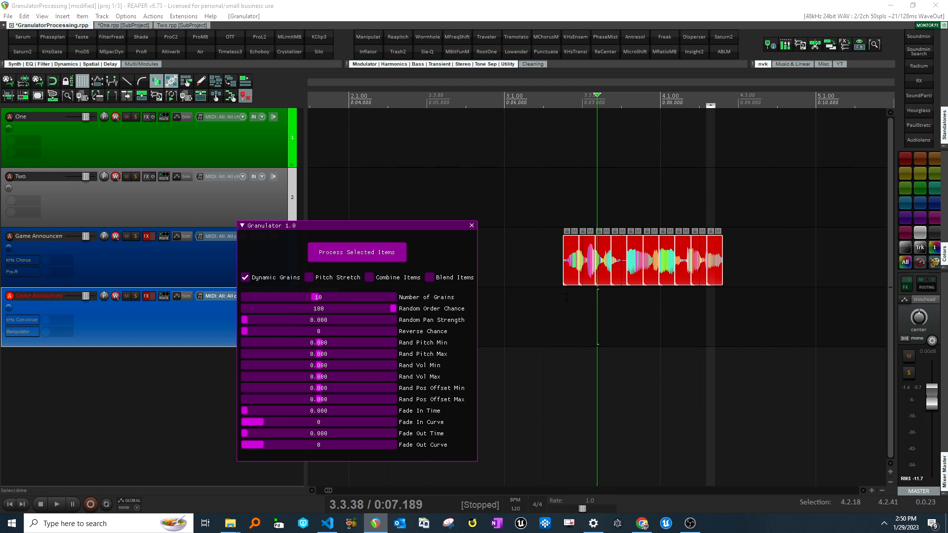
key(space)
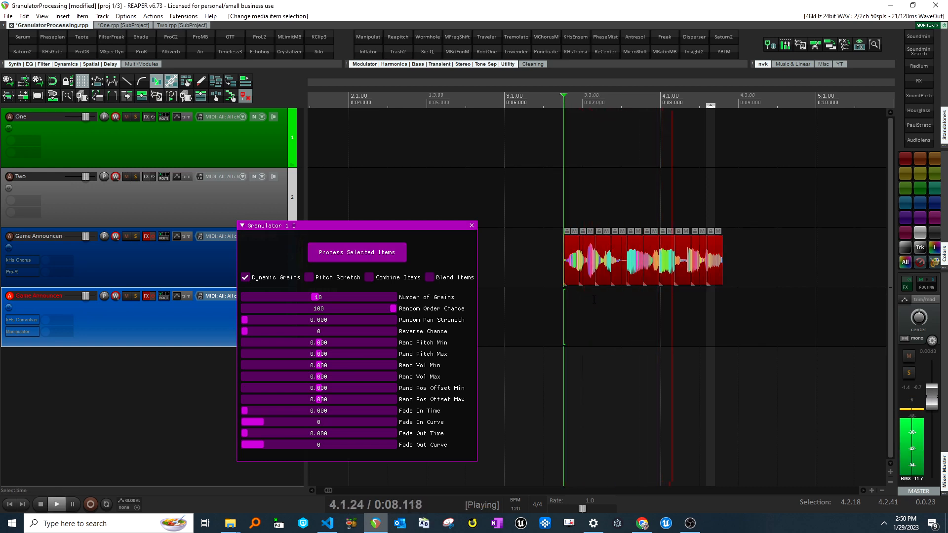
click(606, 299)
key(ctrl+z)
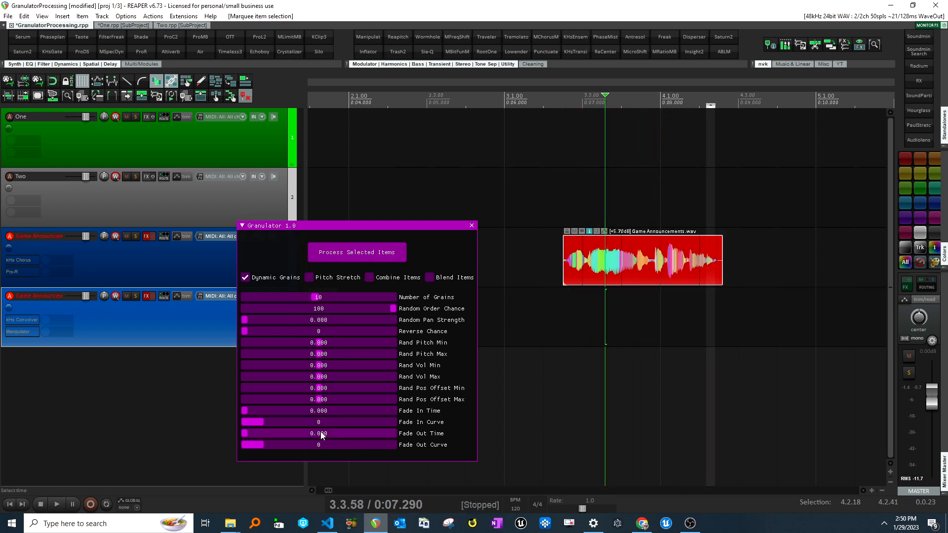
Step: Set Fade In Time to 0.007 and Fade Out Time to 0.009, checking the item's available fade-out curve shapes
click(286, 411)
click(284, 433)
drag(284, 433, 291, 432)
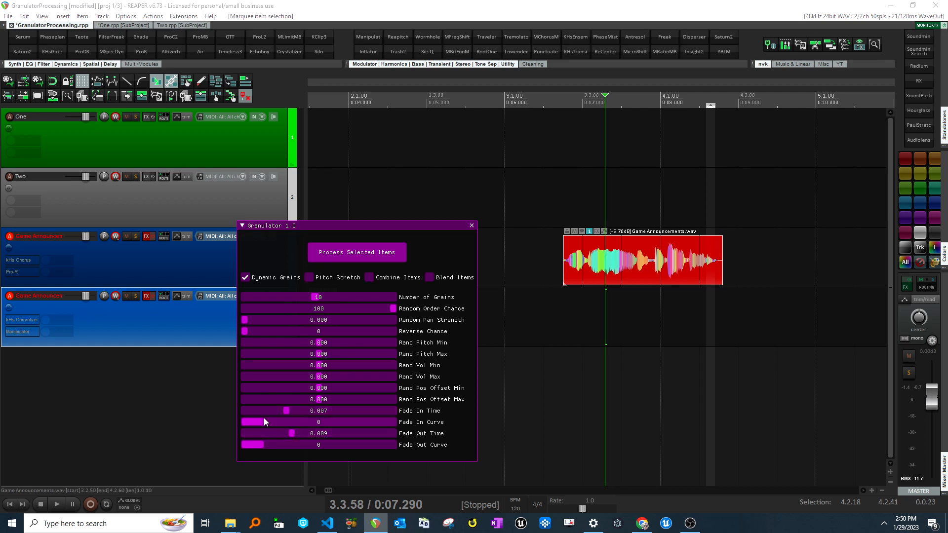
right_click(723, 238)
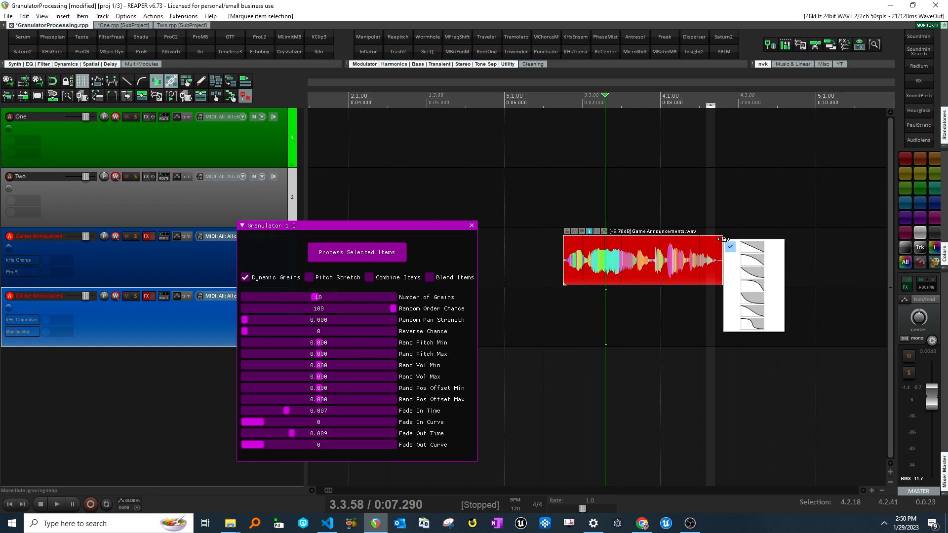
click(282, 417)
drag(283, 418, 256, 439)
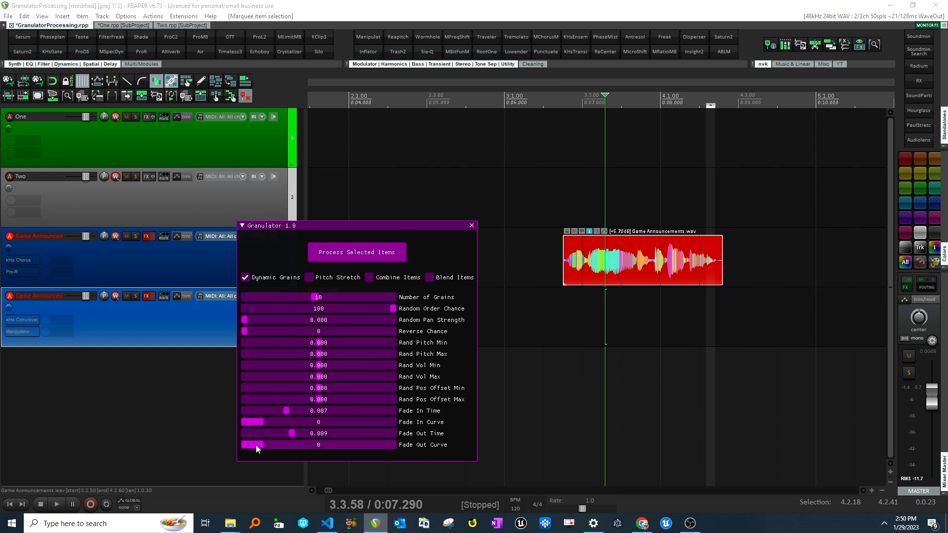
Step: Audition the red item granulated in random order with the grain fades applied, and undo the granulation
click(362, 256)
click(566, 296)
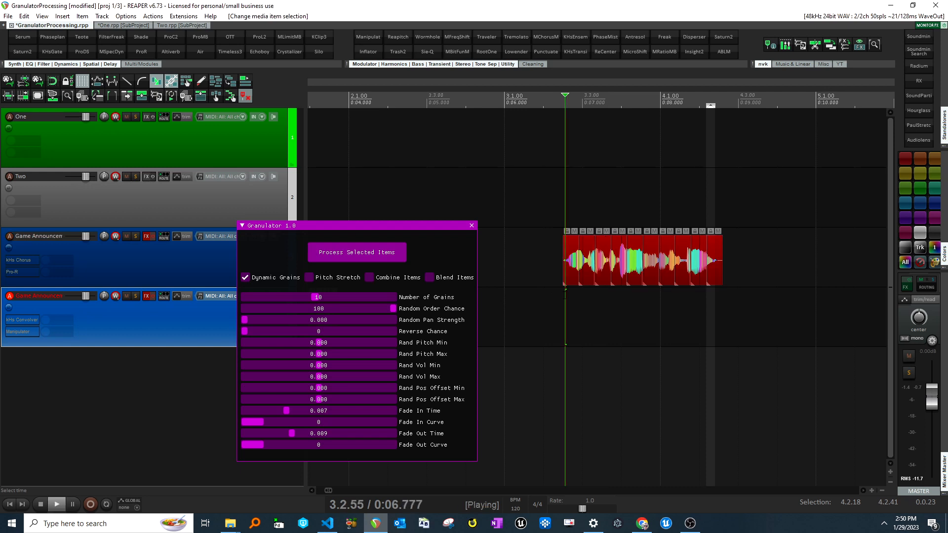
key(space)
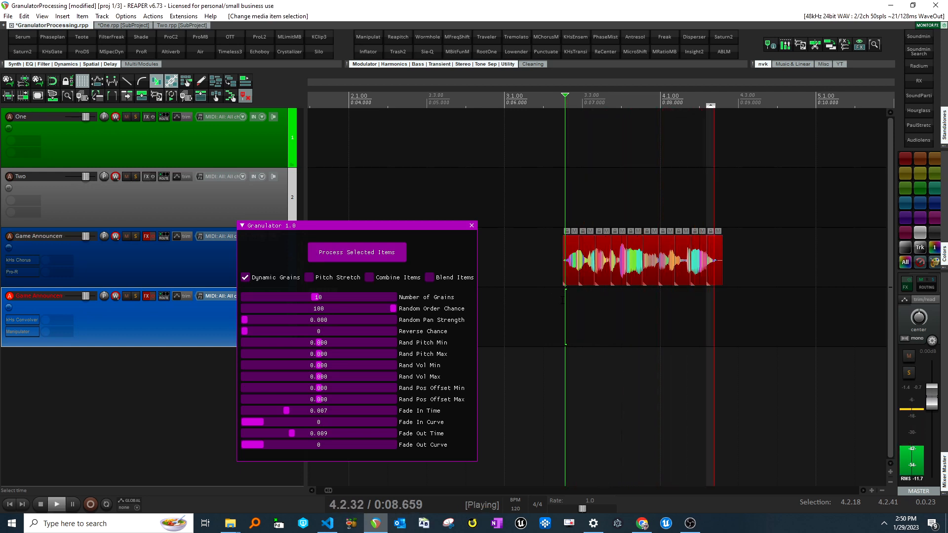
key(space)
key(ctrl+z)
key(ctrl+z)
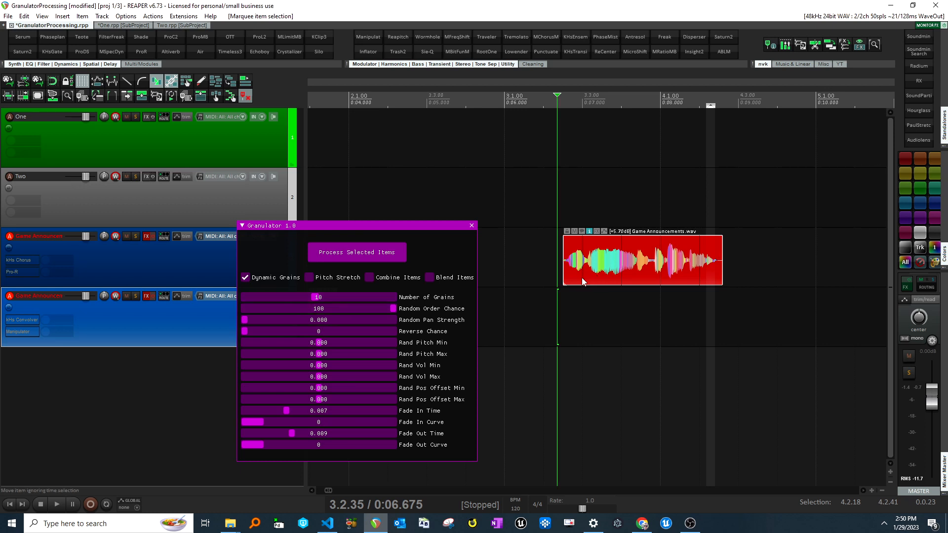
Step: Reset Random Order Chance to 0 and set Random Pan Strength to 100
drag(362, 310, 227, 316)
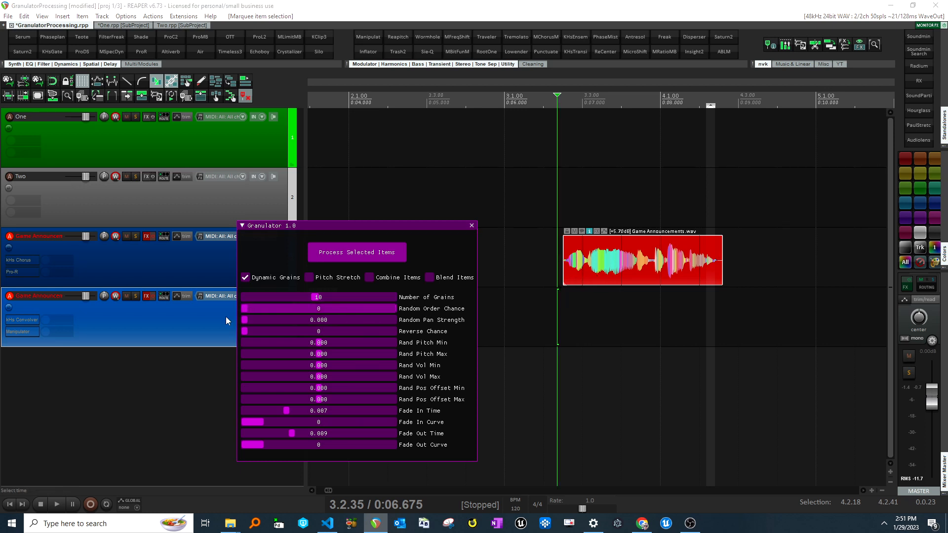
drag(292, 321, 444, 316)
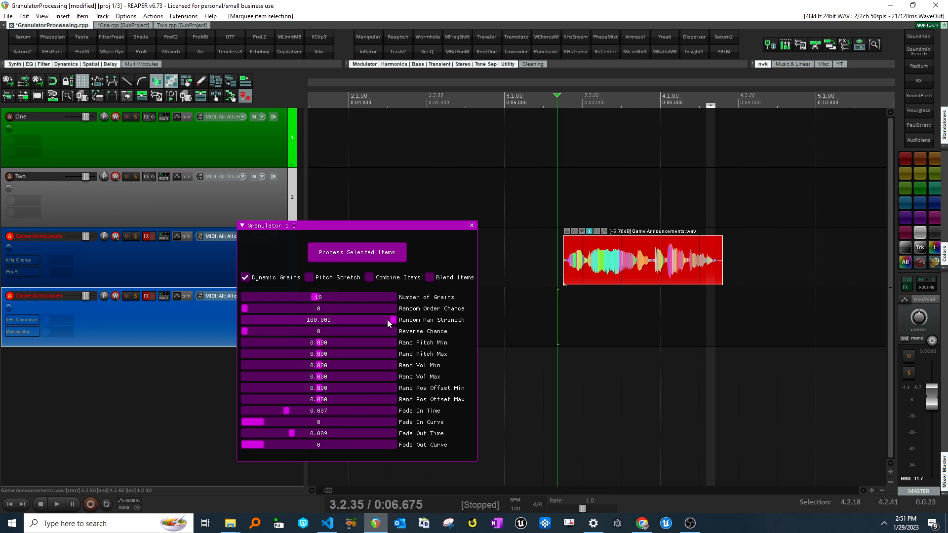
drag(394, 319, 513, 323)
Step: Audition the red item granulated with random panning, and undo the granulation
click(345, 256)
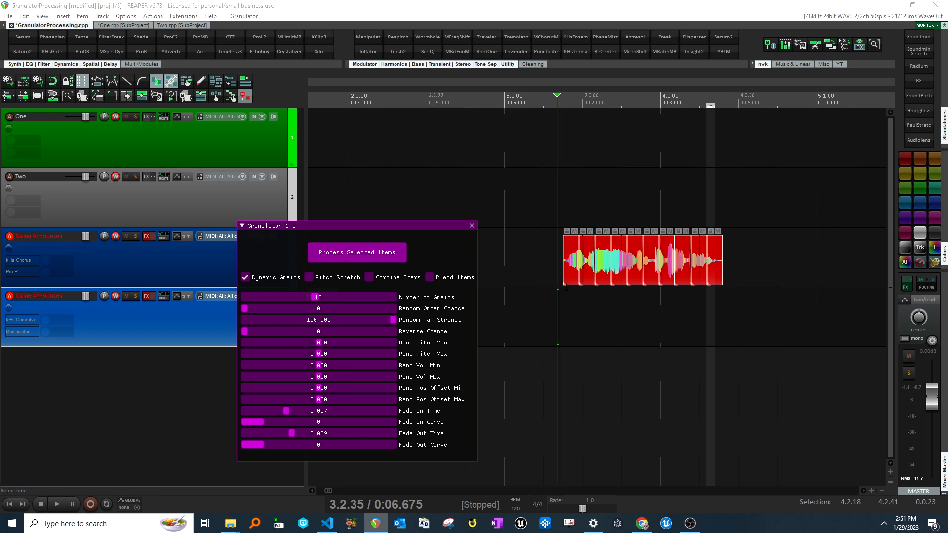
key(space)
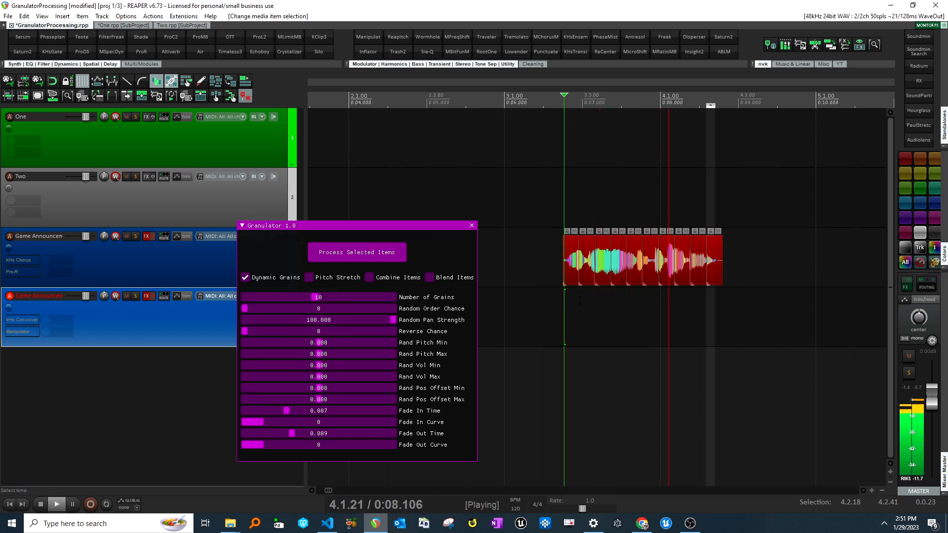
key(space)
key(ctrl+z)
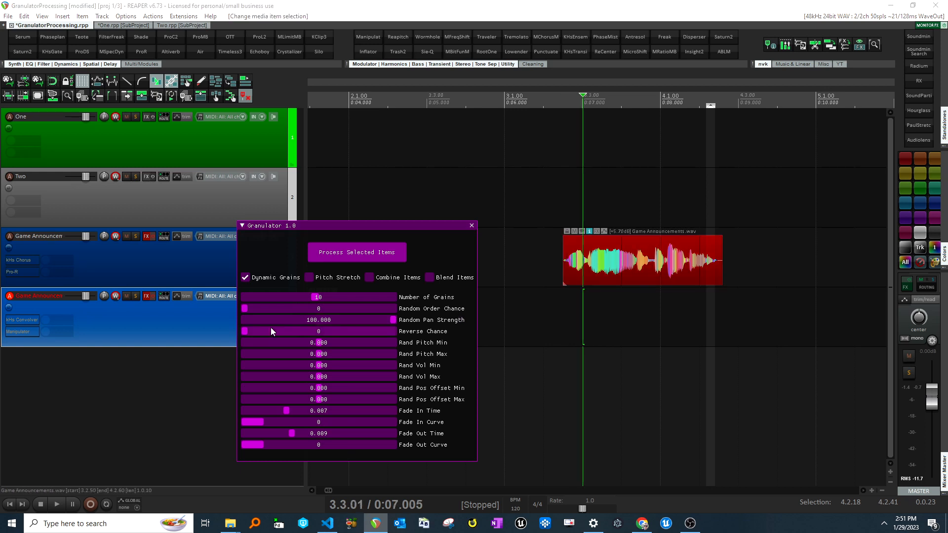
Step: Set Reverse Chance to 50, audition the red item granulated with it, and undo the granulation
drag(264, 333, 318, 332)
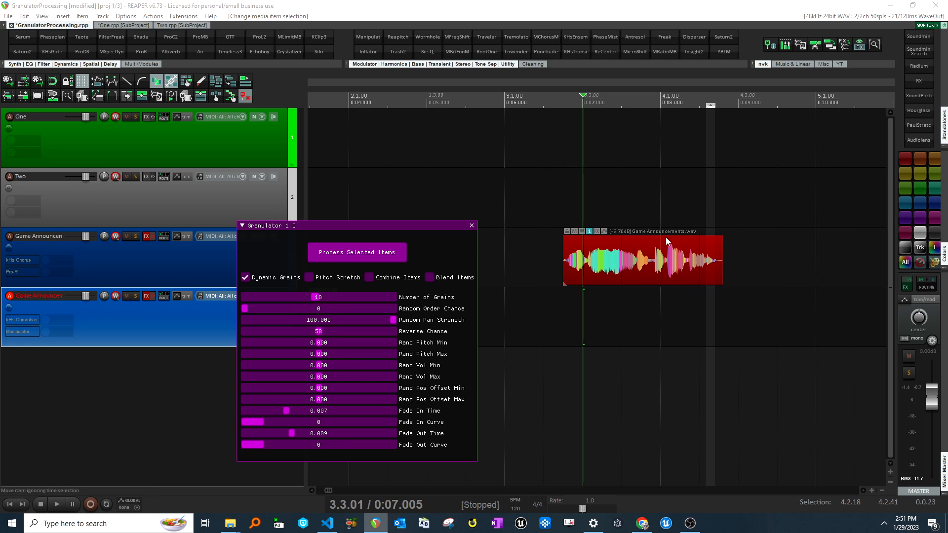
click(581, 259)
click(346, 252)
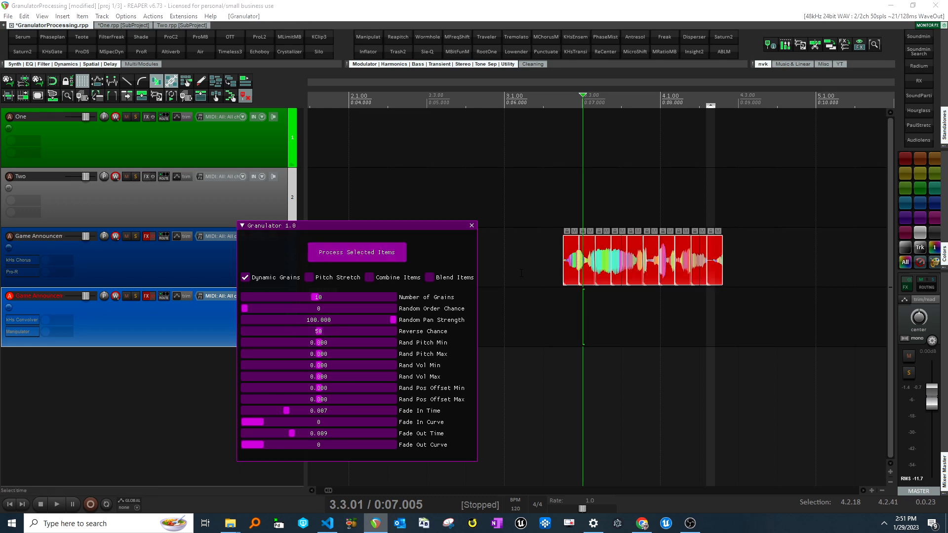
click(564, 301)
key(space)
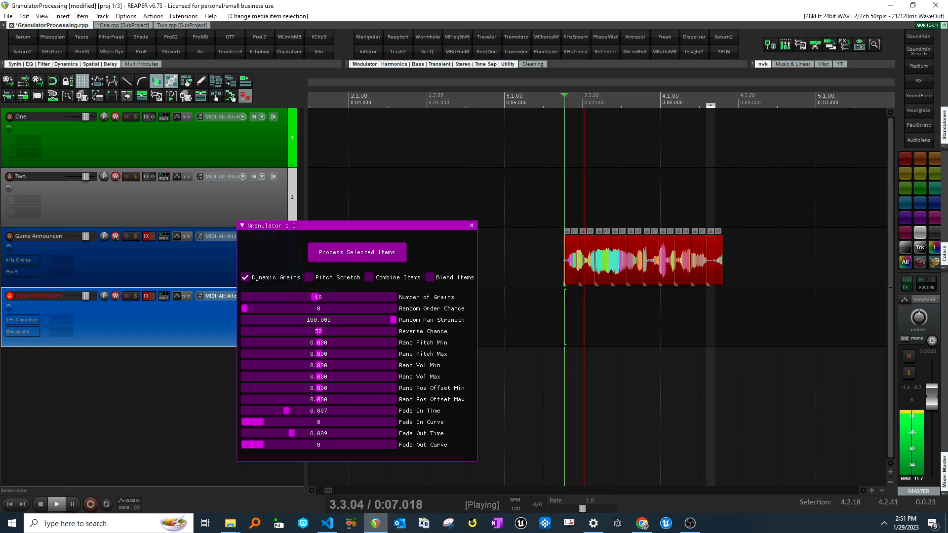
key(space)
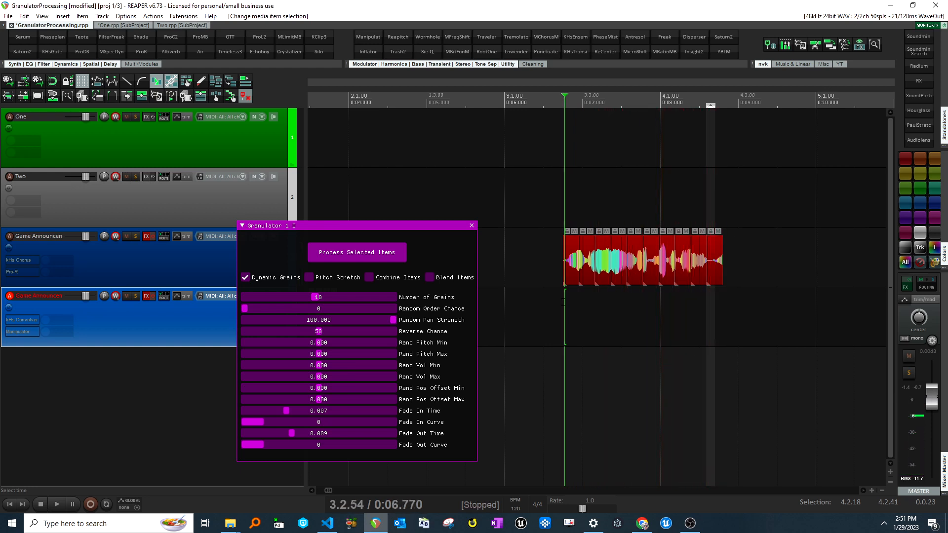
key(ctrl+z)
Step: Audition a second granulation pass of the red item at the same reverse setting, and undo it
click(390, 261)
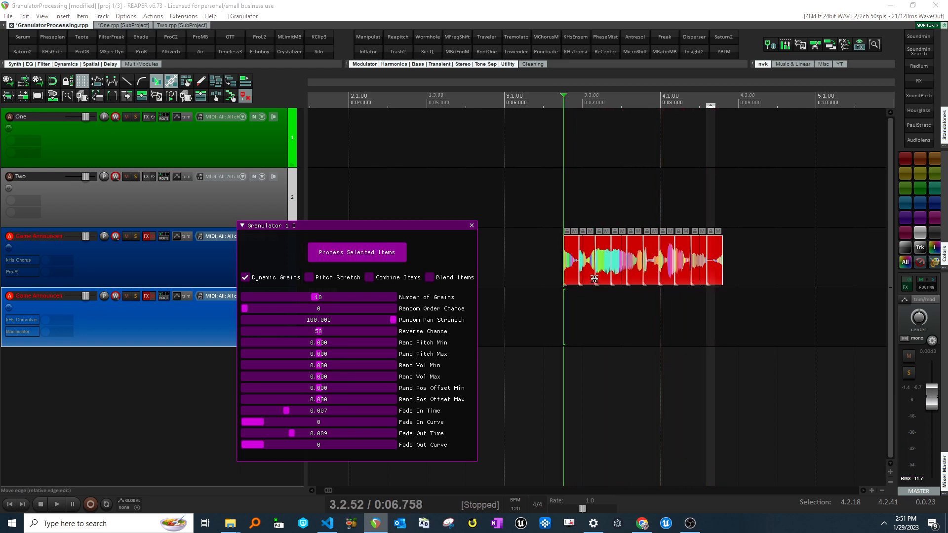
click(563, 298)
key(space)
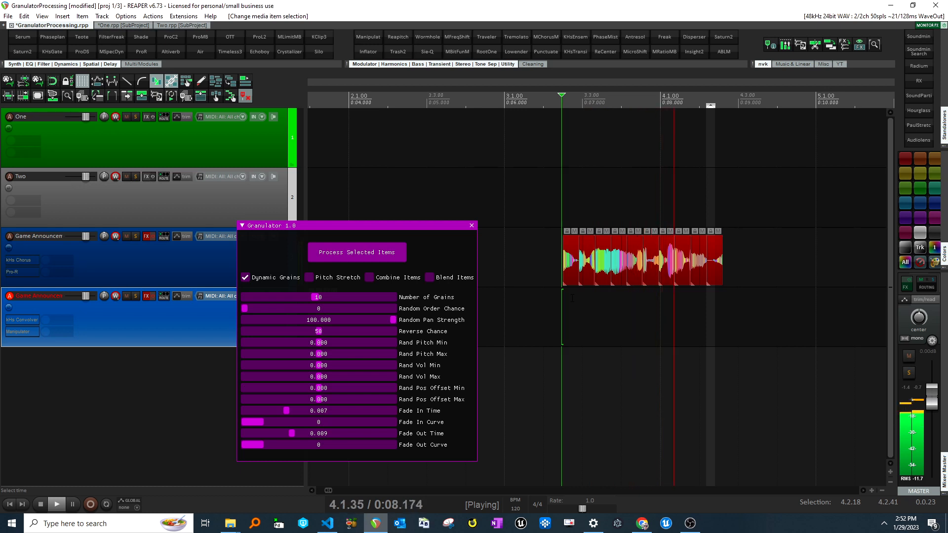
key(space)
click(579, 298)
key(ctrl+z)
Step: Try granulating the red item with Reverse Chance set to 100, and undo the granulation
drag(325, 328, 448, 333)
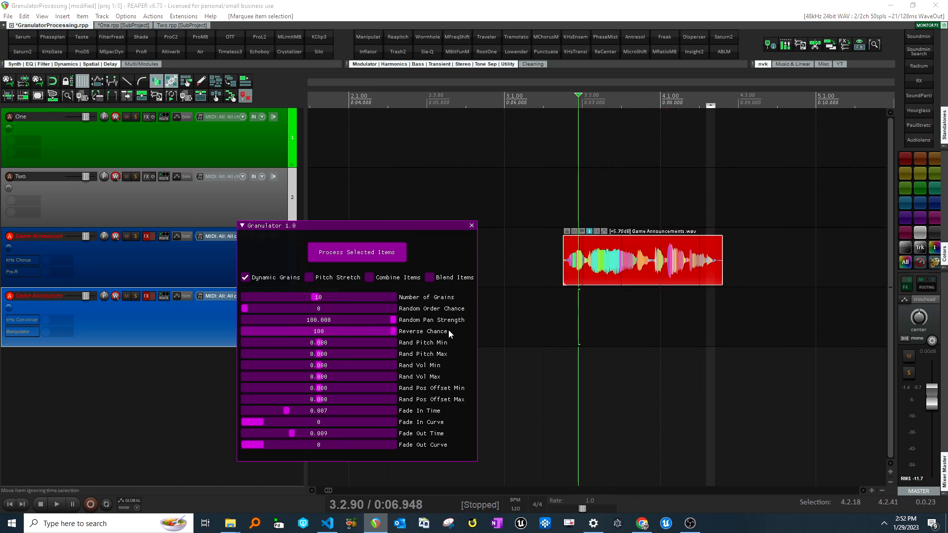
click(363, 257)
click(548, 318)
key(ctrl+z)
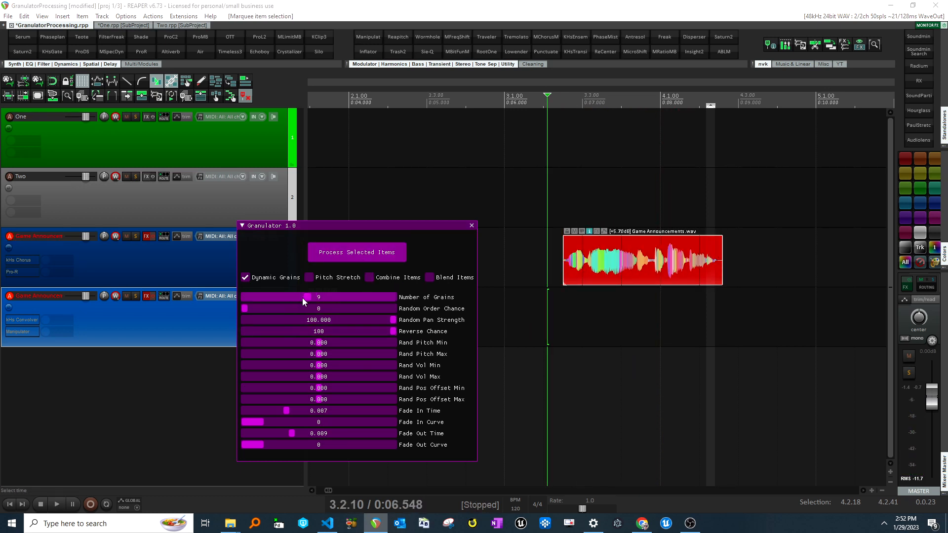
Step: Set Number of Grains to 5, audition the red item granulated with fully reversed grains, and undo the granulation
drag(286, 300, 276, 298)
click(380, 255)
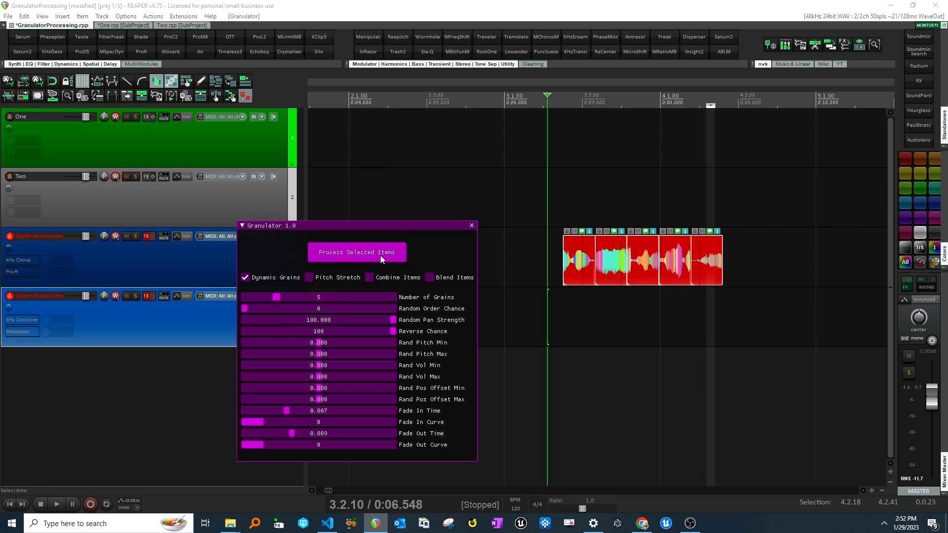
key(space)
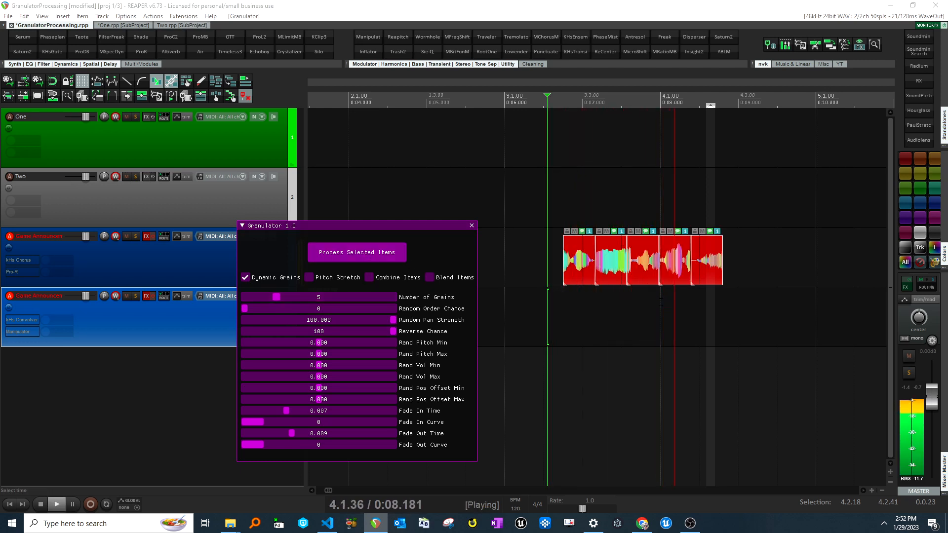
key(space)
click(652, 300)
key(ctrl+z)
Step: Reset Reverse Chance to 0, and set Rand Pitch Min to 3.827 and Rand Pitch Max to -2.870
drag(392, 333, 243, 333)
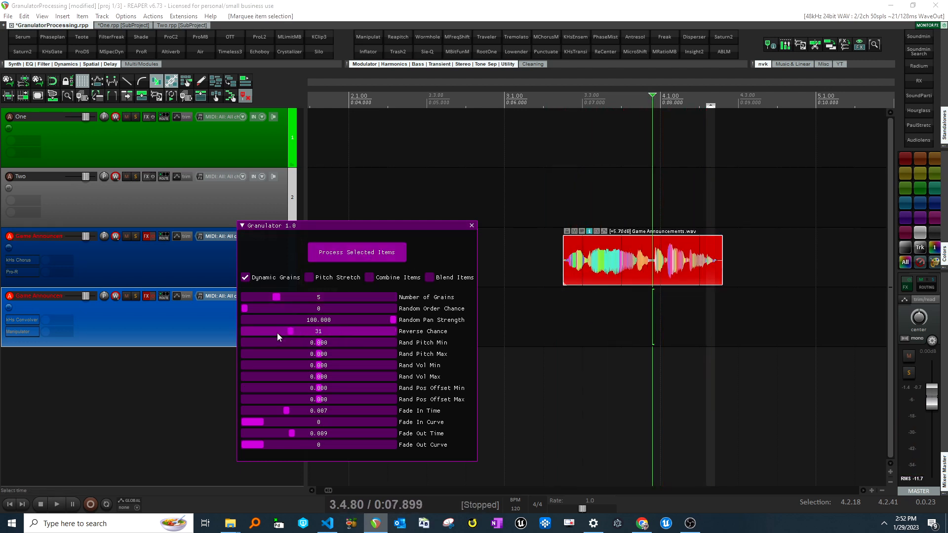
click(595, 294)
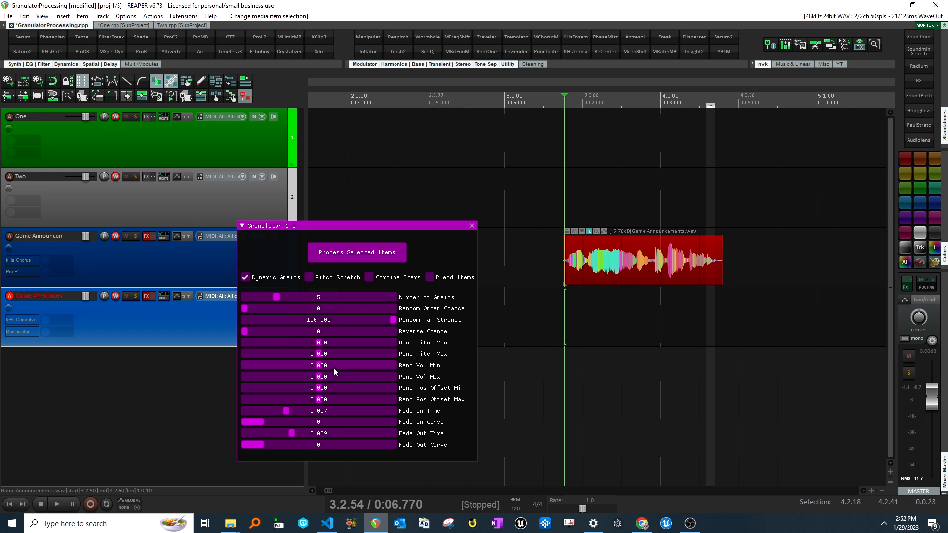
click(320, 344)
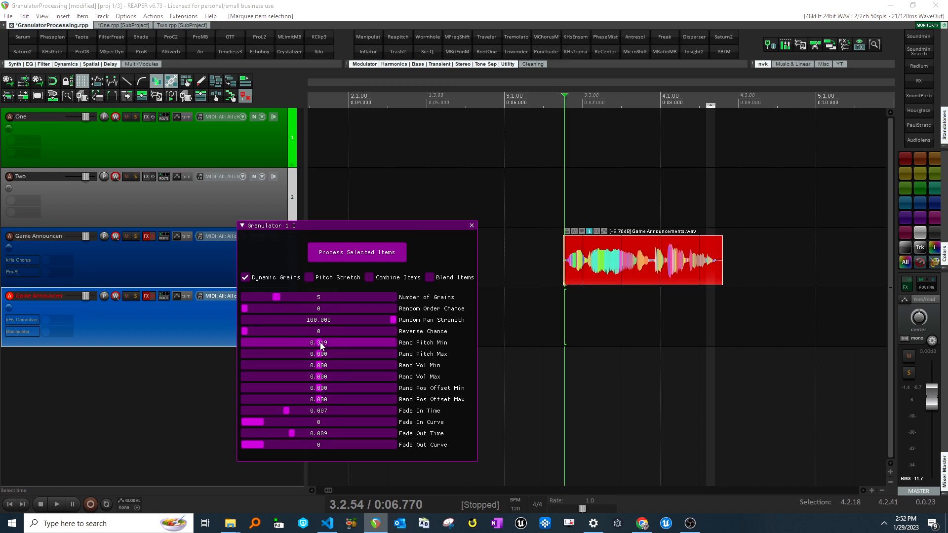
drag(321, 344, 314, 356)
Step: Audition the red item granulated with random pitch, and undo the granulation
click(373, 255)
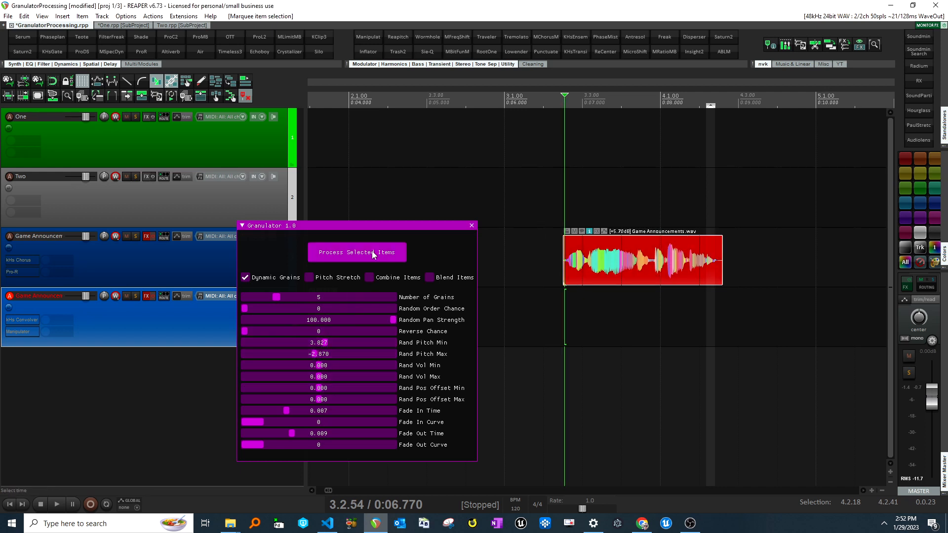
key(space)
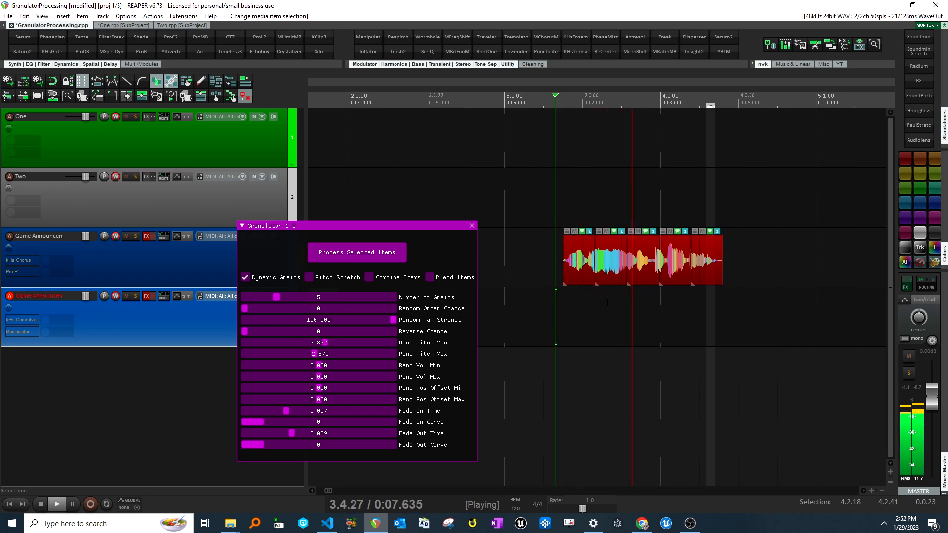
key(space)
key(ctrl+z)
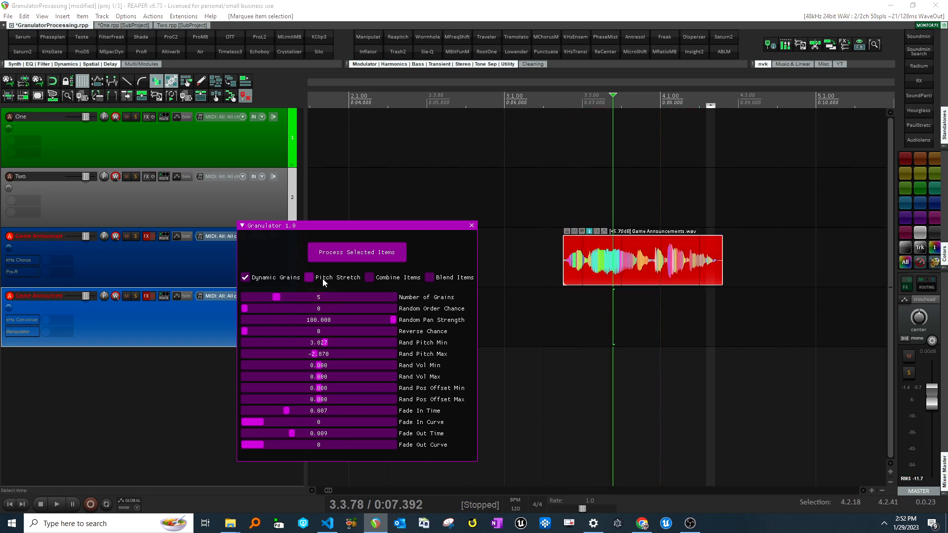
Step: Audition the red item granulated with Pitch Stretch enabled, Rand Pitch Min 8.930 and Rand Pitch Max -6.378, and undo the granulation
click(309, 277)
drag(324, 343, 310, 358)
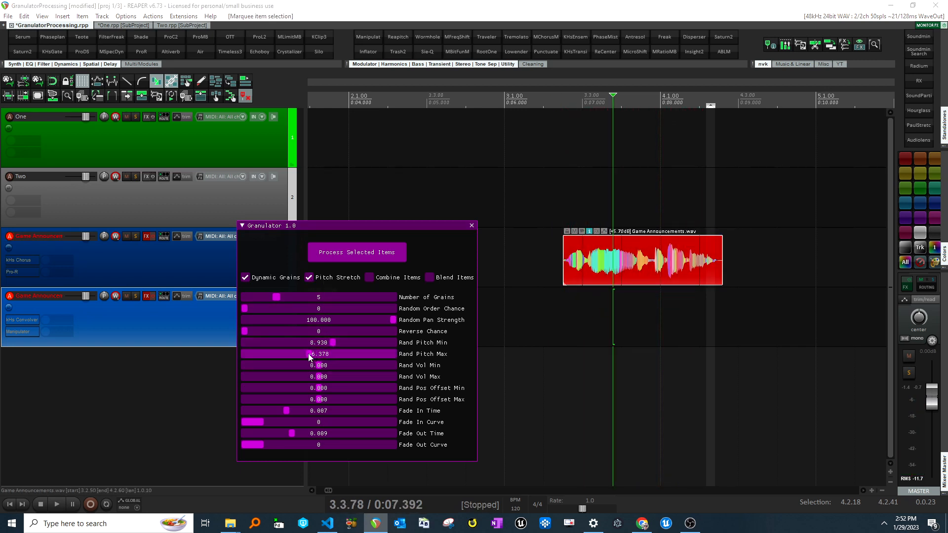
click(357, 252)
click(571, 299)
key(space)
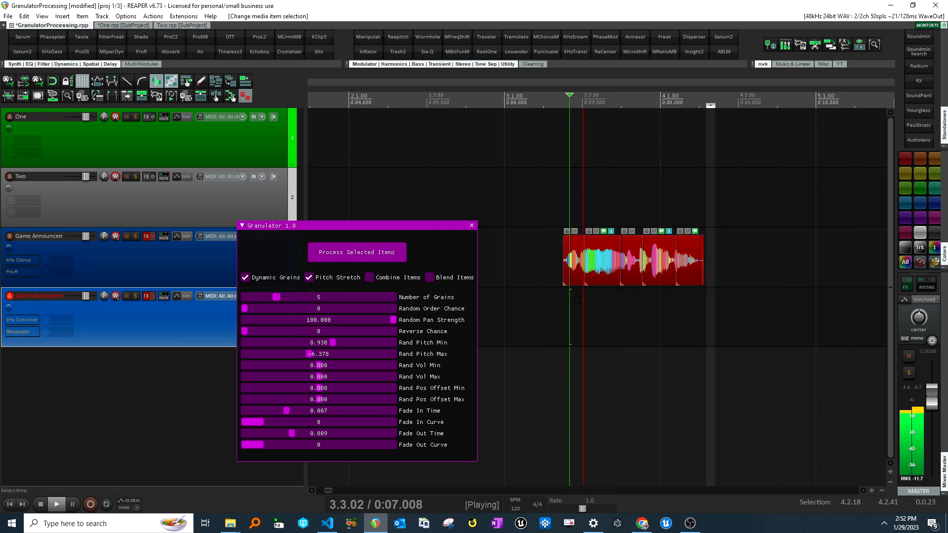
key(space)
click(631, 301)
key(ctrl+z)
key(ctrl+z)
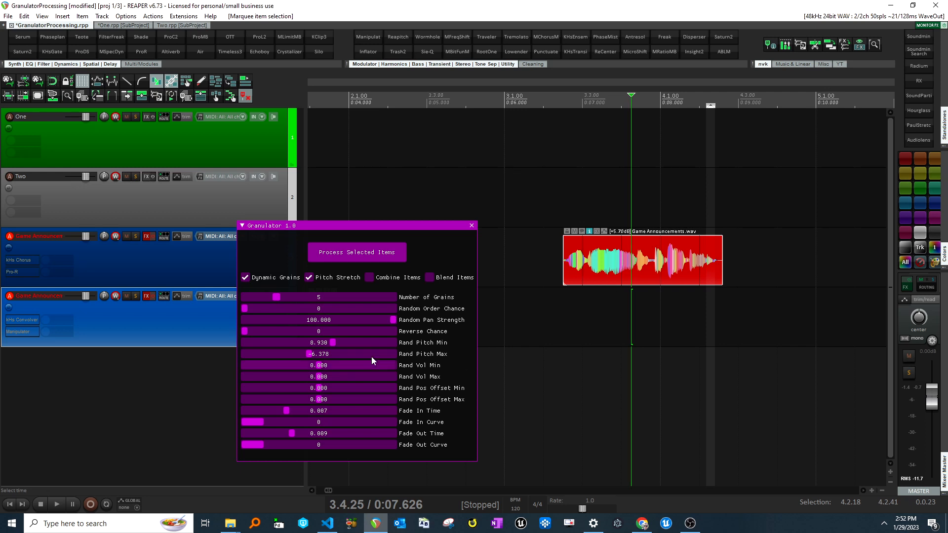
Step: Set Rand Vol Min to 0.797, Rand Vol Max to -0.864, Rand Pos Offset Min to 0.053 and Rand Pos Offset Max to 0.060
click(324, 365)
click(317, 377)
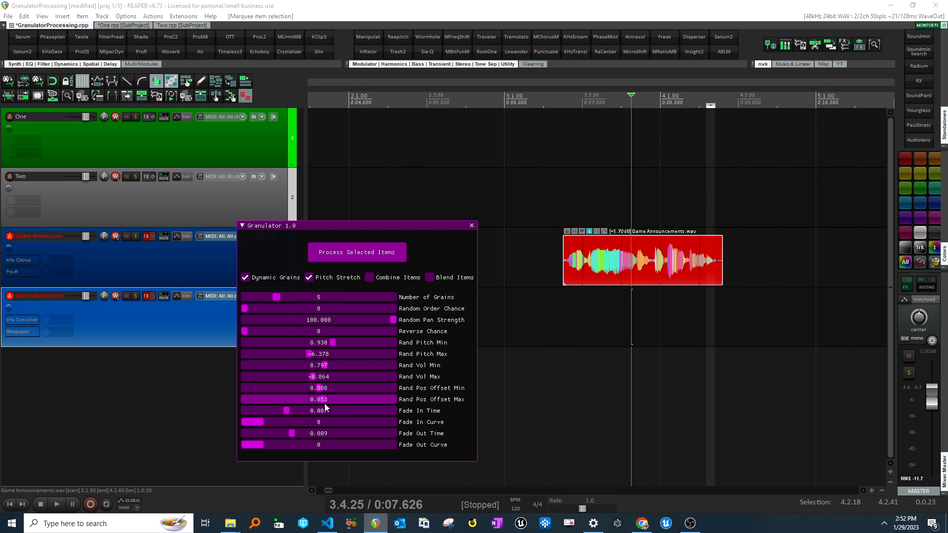
drag(324, 404, 324, 394)
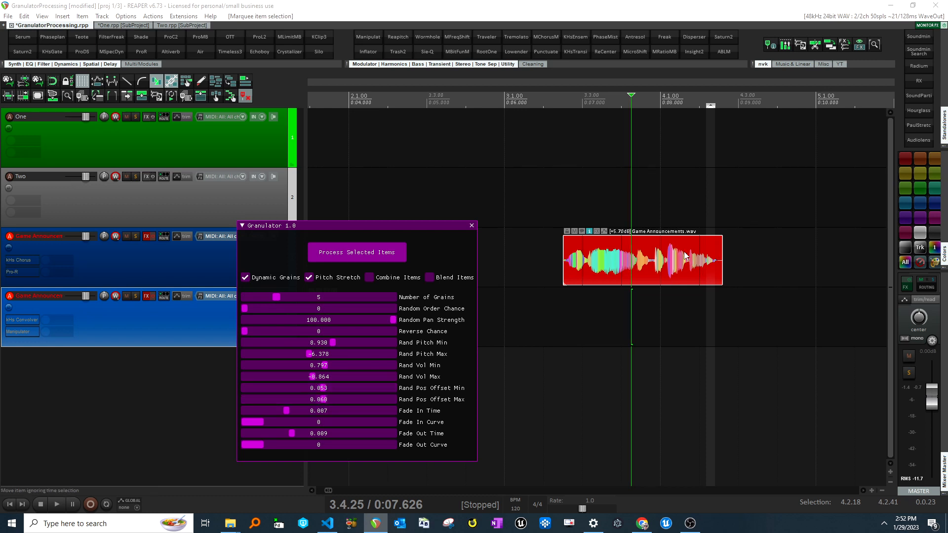
Step: Audition the red item granulated with random volume and positive position offsets, and undo the granulation
click(375, 257)
click(581, 318)
key(space)
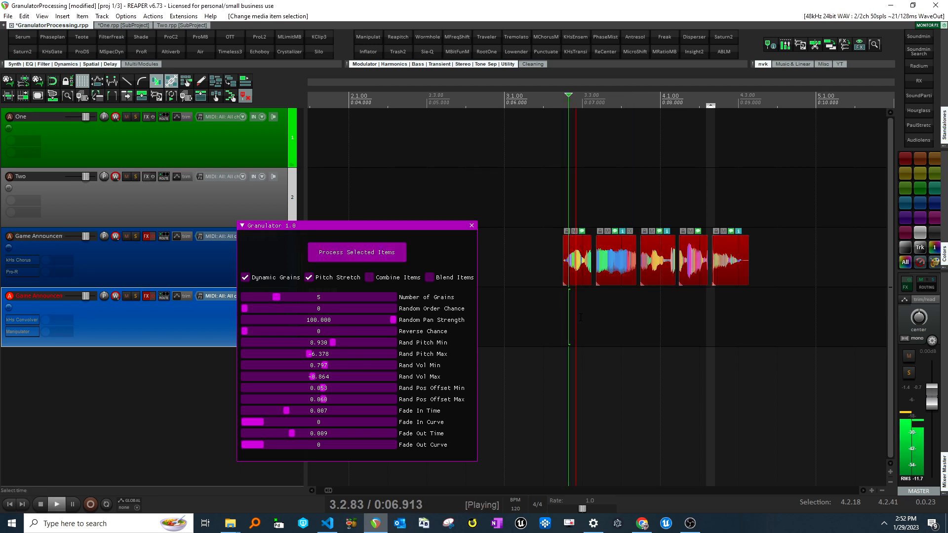
key(space)
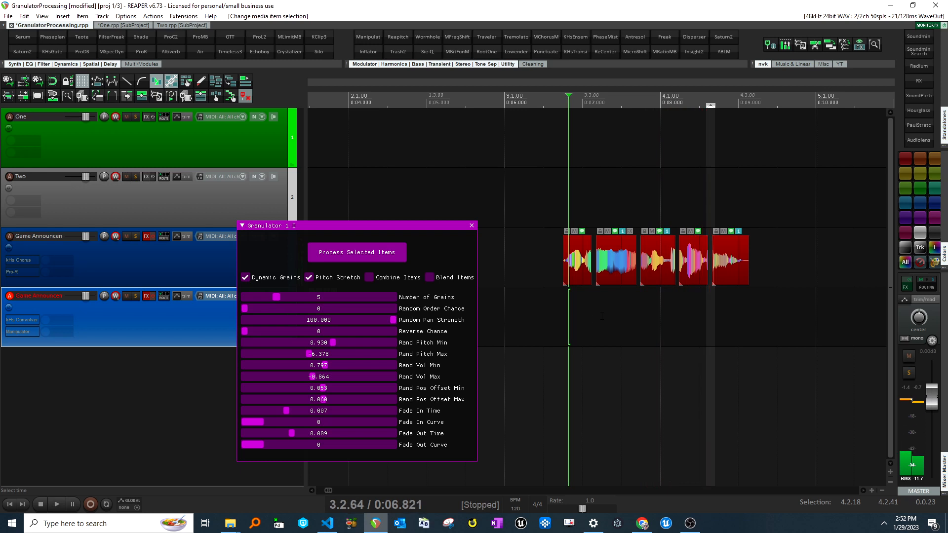
click(602, 316)
key(ctrl+z)
key(ctrl+z)
Step: Try granulating the red item with Rand Pos Offset Min and Max both set to -0.060, and undo the granulation
drag(323, 389, 314, 402)
drag(652, 269, 615, 289)
click(353, 252)
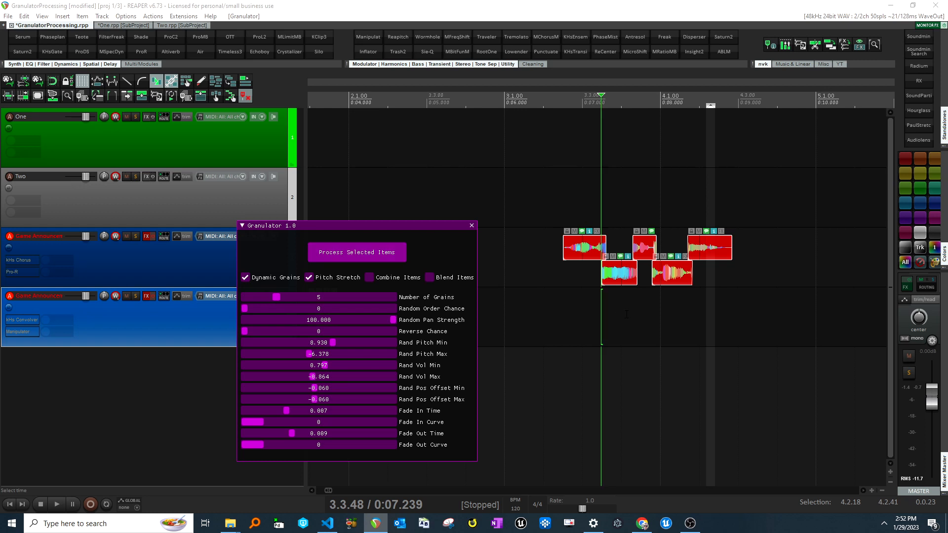
scroll(626, 315, up, 3)
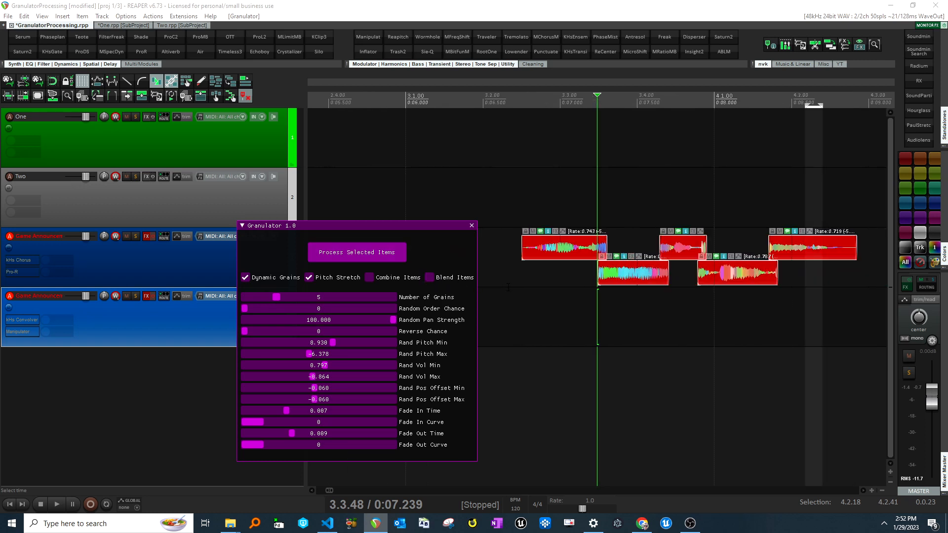
click(550, 296)
key(ctrl+z)
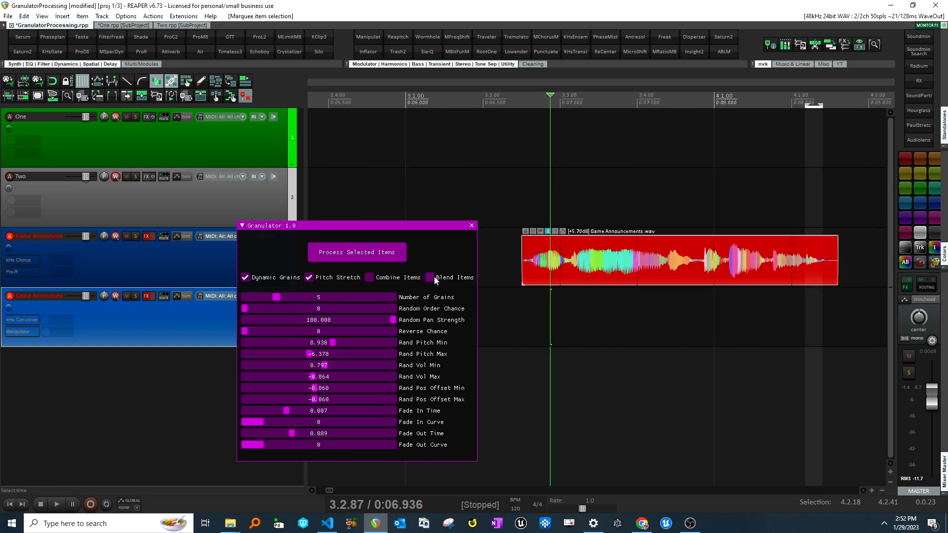
Step: Enable Blend Items, granulate the red item to check the overlapping grains, and undo the granulation
click(431, 277)
click(374, 252)
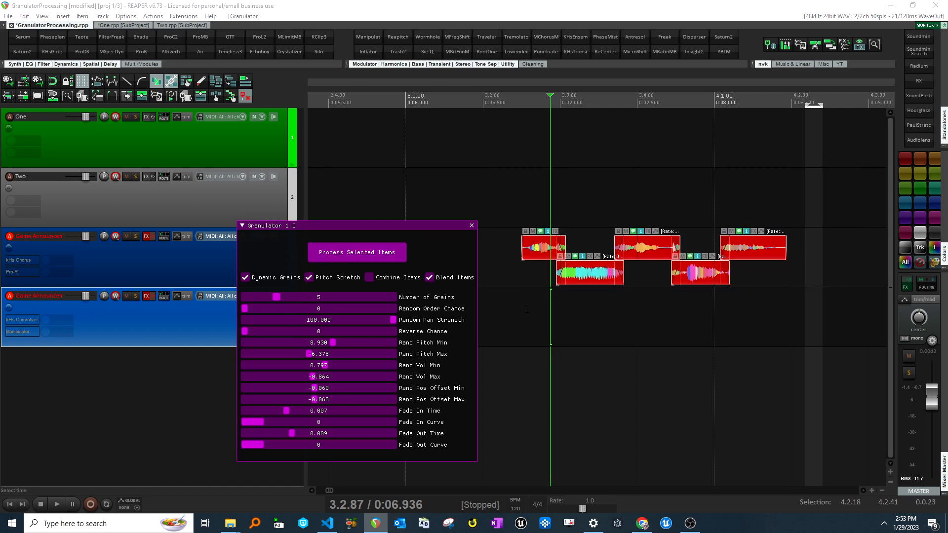
key(ctrl+z)
scroll(544, 317, down, 3)
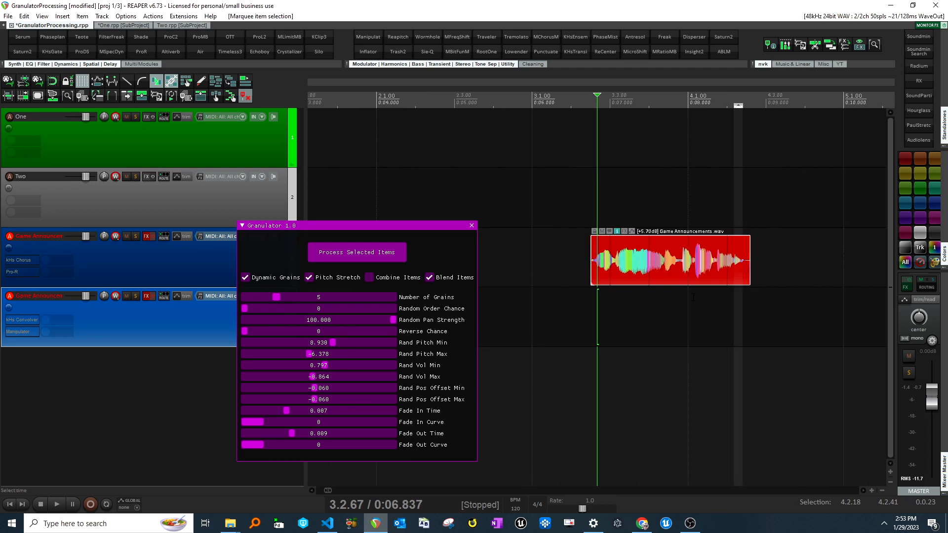
Step: Copy the red item onto the track below, and granulate both items with Combine Items enabled
drag(664, 274, 819, 311)
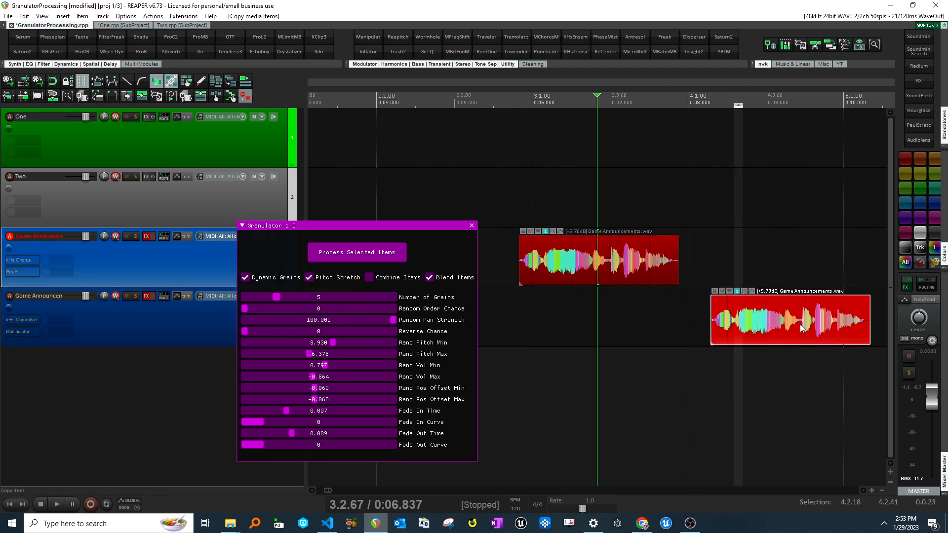
drag(800, 256, 559, 381)
click(369, 277)
click(382, 253)
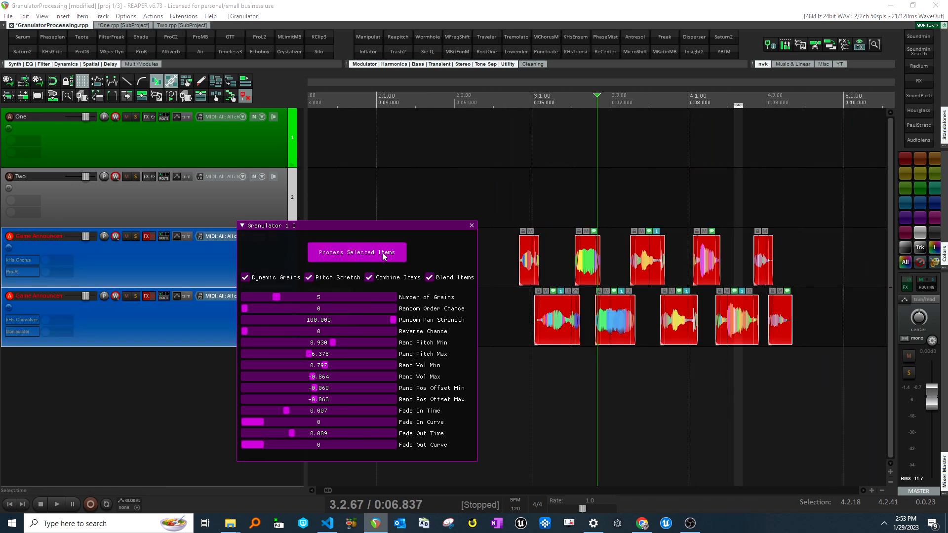
Step: Inspect the combined grains spread across both tracks, and undo the granulation
click(538, 370)
scroll(557, 369, up, 3)
scroll(557, 370, up, 3)
scroll(557, 370, down, 9)
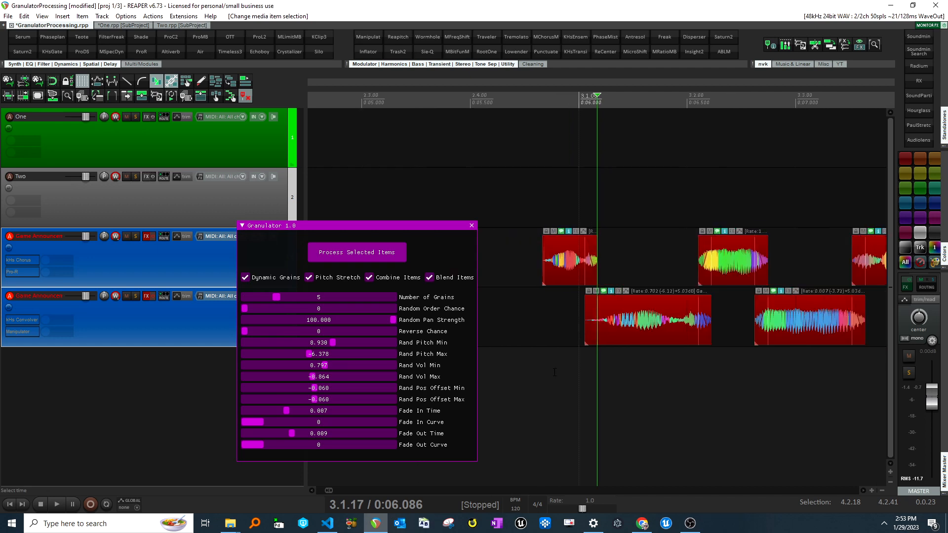
click(610, 371)
key(ctrl+z)
key(ctrl+z)
Step: Move the copied red item up beside the original and delete it
drag(762, 336, 764, 276)
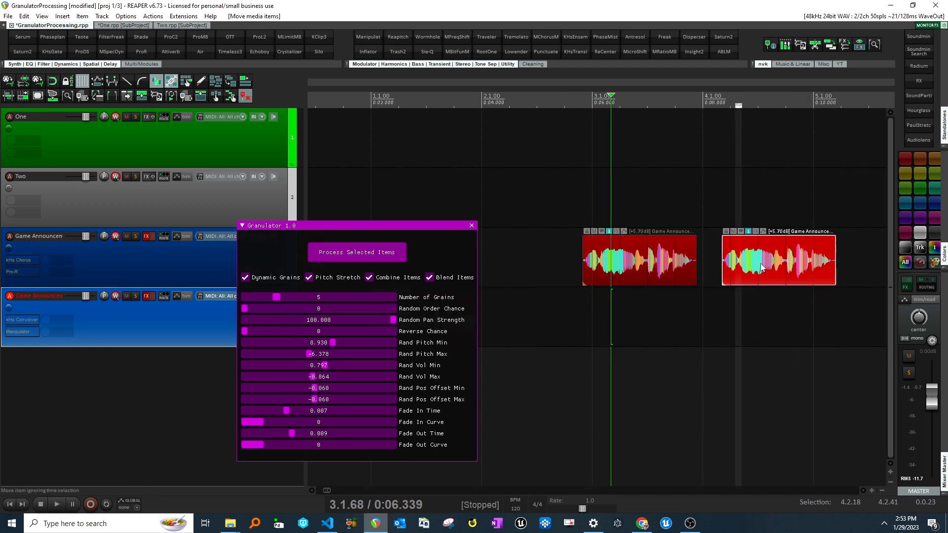
click(759, 272)
key(Delete)
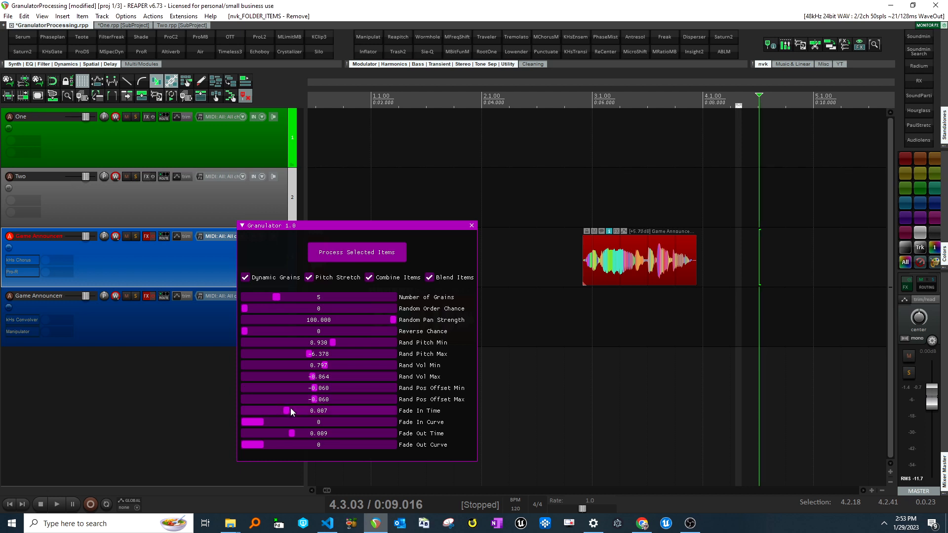
Step: Set Fade In Time and Fade Out Time to 0.010, and move the later orange item up beside the red one
drag(290, 408, 294, 409)
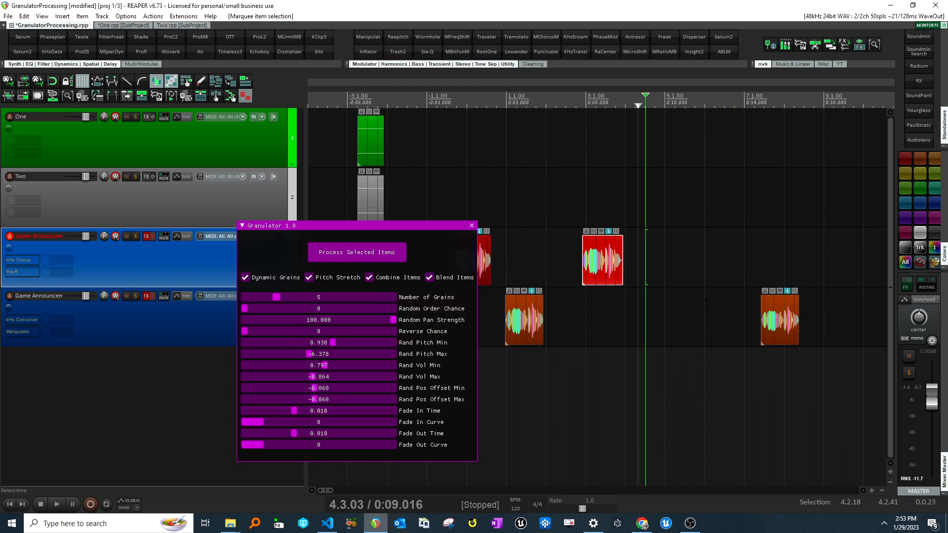
drag(784, 331, 677, 272)
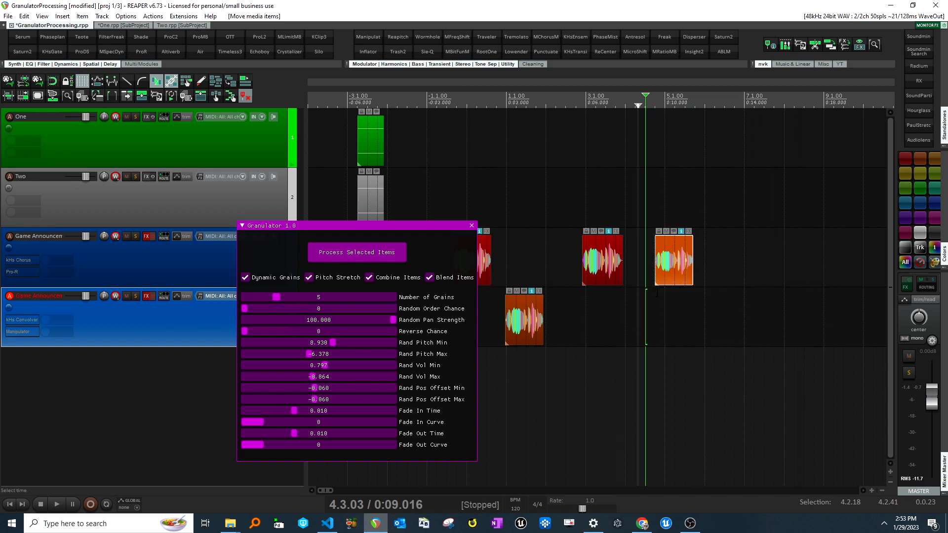
Step: Granulate the red and orange items with Combine Items enabled, inspect the interleaved grains, and undo the granulation
click(614, 313)
scroll(615, 313, up, 3)
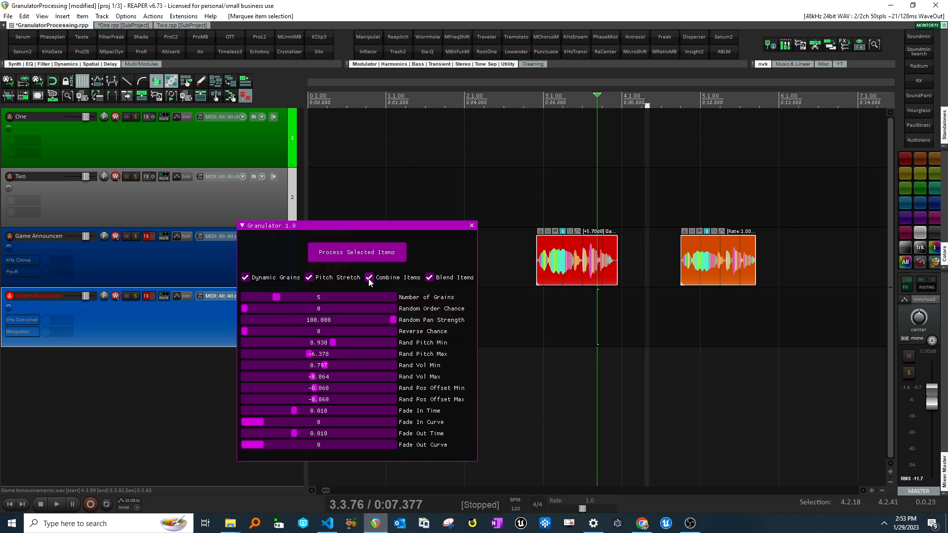
click(356, 252)
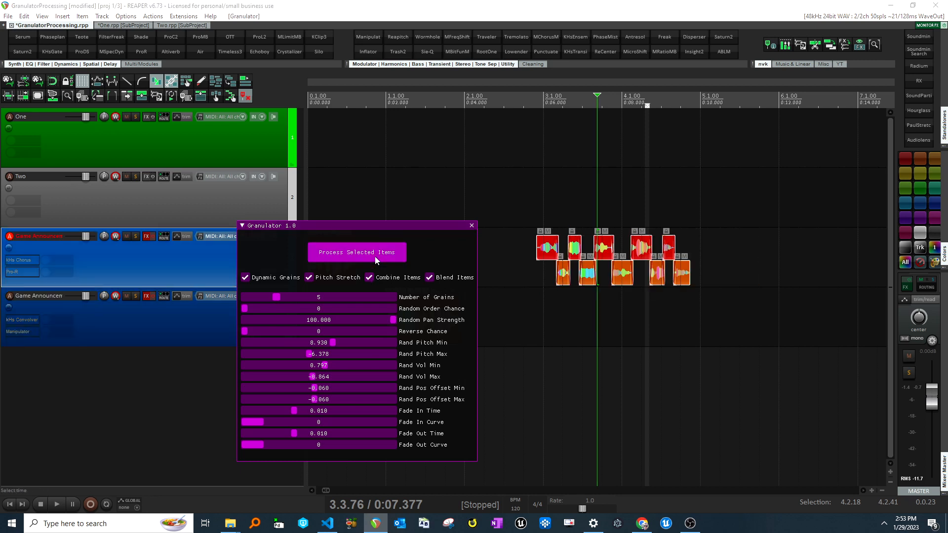
scroll(579, 313, up, 2)
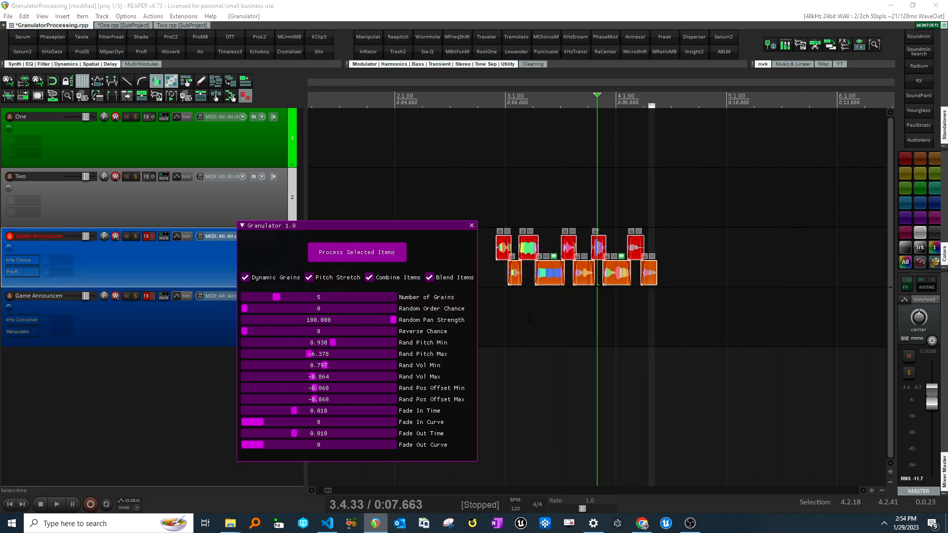
key(ctrl+z)
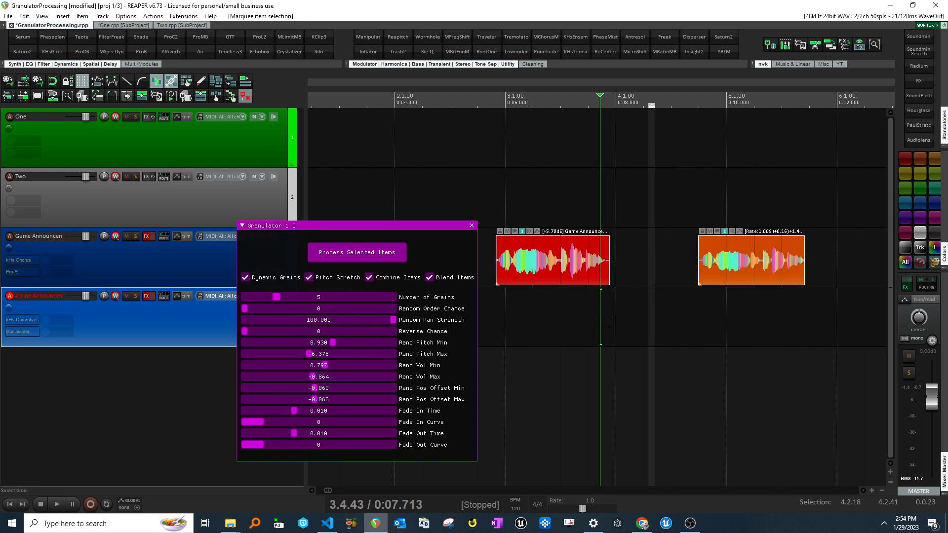
Step: Turn off Combine Items and granulate the red and orange items separately
scroll(605, 321, down, 2)
click(380, 281)
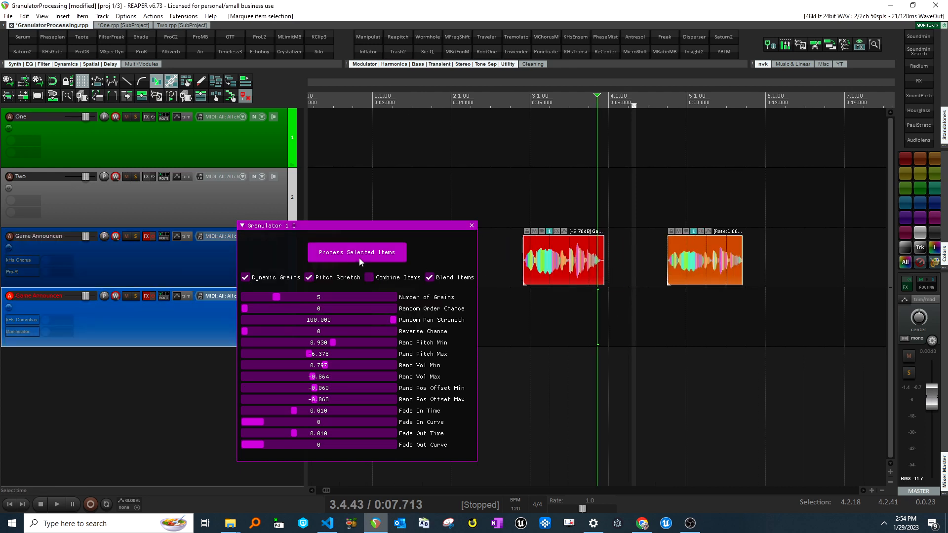
click(345, 254)
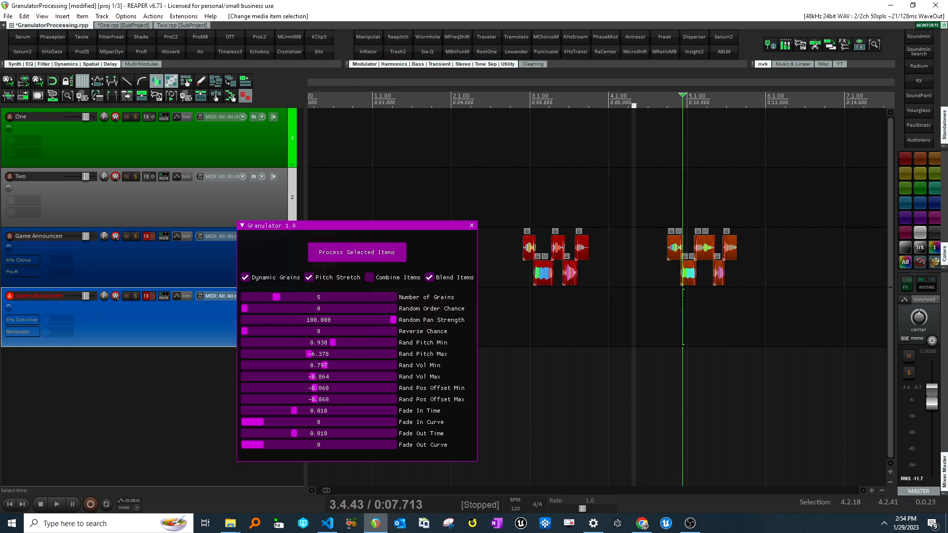
Step: Undo the separate granulation and reset Rand Pos Offset Min and Rand Pos Offset Max to 0.000
key(ctrl+z)
right_click(325, 389)
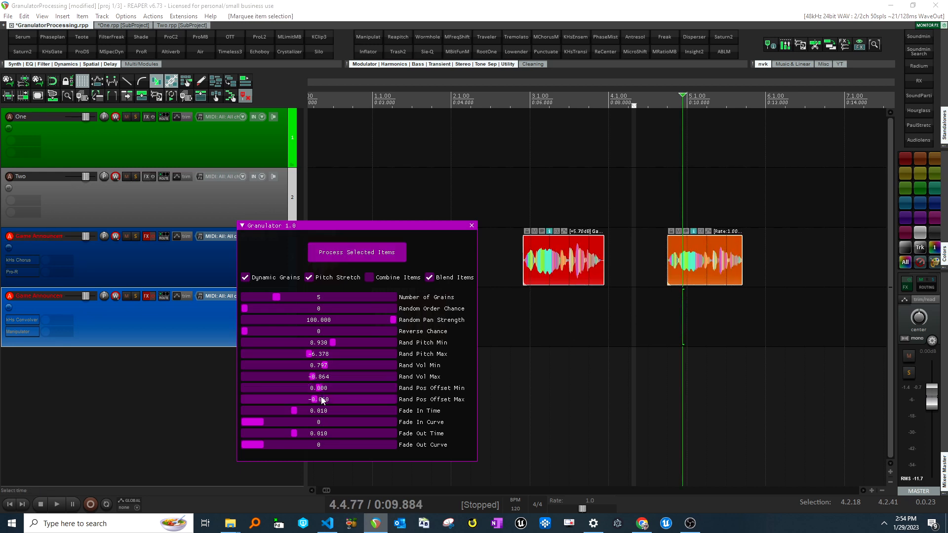
right_click(322, 400)
Step: Copy the orange item further along its track, colour the copy purple, and select the red, orange and purple items
click(635, 311)
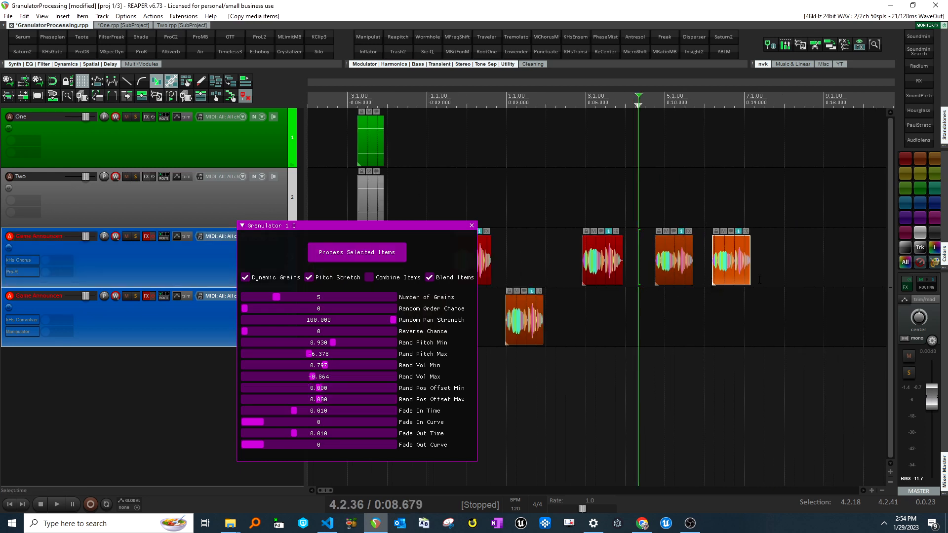
click(920, 218)
drag(749, 293, 545, 235)
drag(782, 216, 606, 277)
drag(605, 277, 617, 277)
Step: Re-enable Combine Items and granulate the red, orange and purple items into one interleaved sequence
click(669, 316)
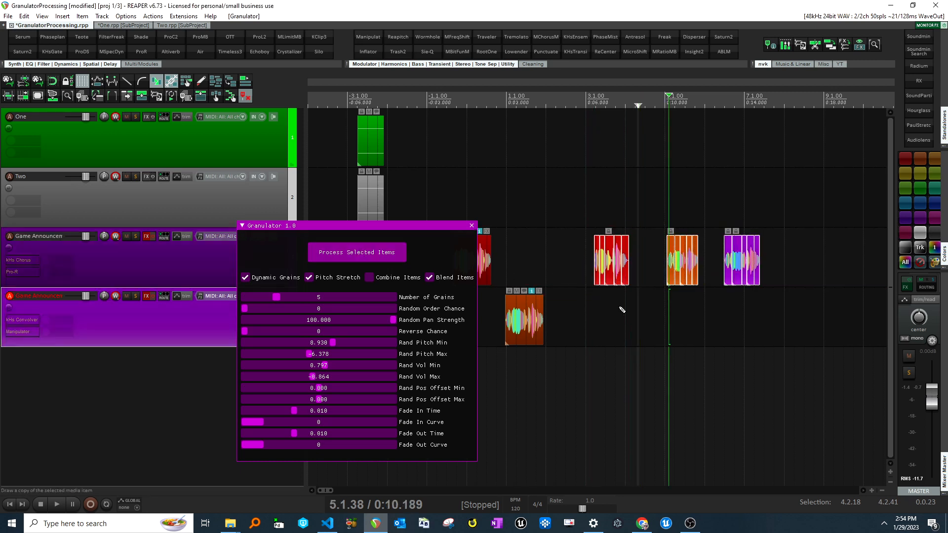
click(380, 279)
click(357, 252)
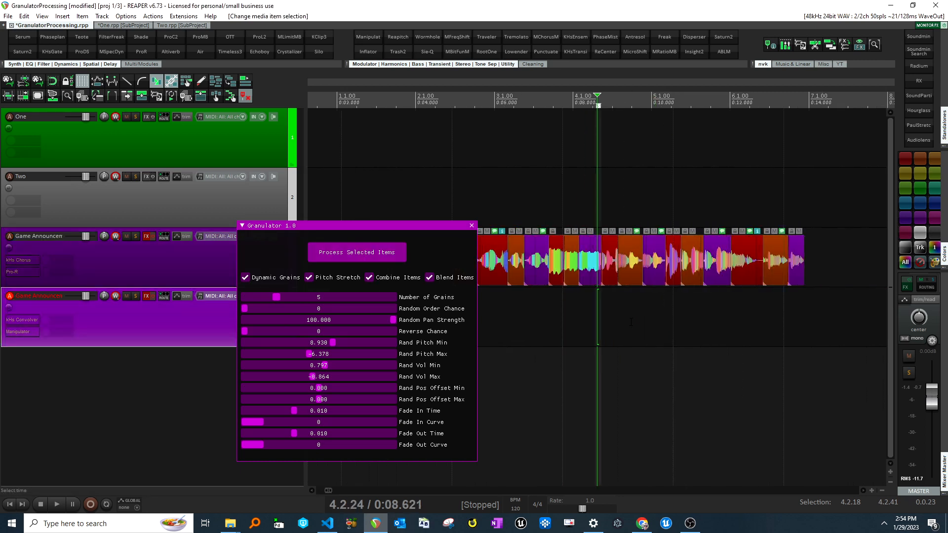
drag(698, 306, 707, 307)
key(ctrl+z)
key(ctrl+z)
key(ctrl+shift+z)
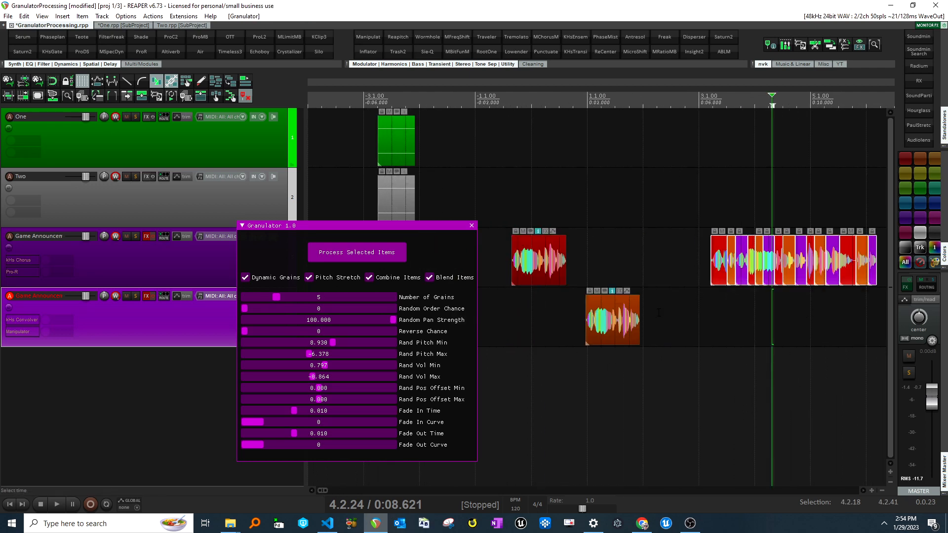
Step: Play the combined three-item grain sequence from its start, and stop playback
click(694, 294)
click(711, 304)
key(space)
scroll(764, 331, up, 1)
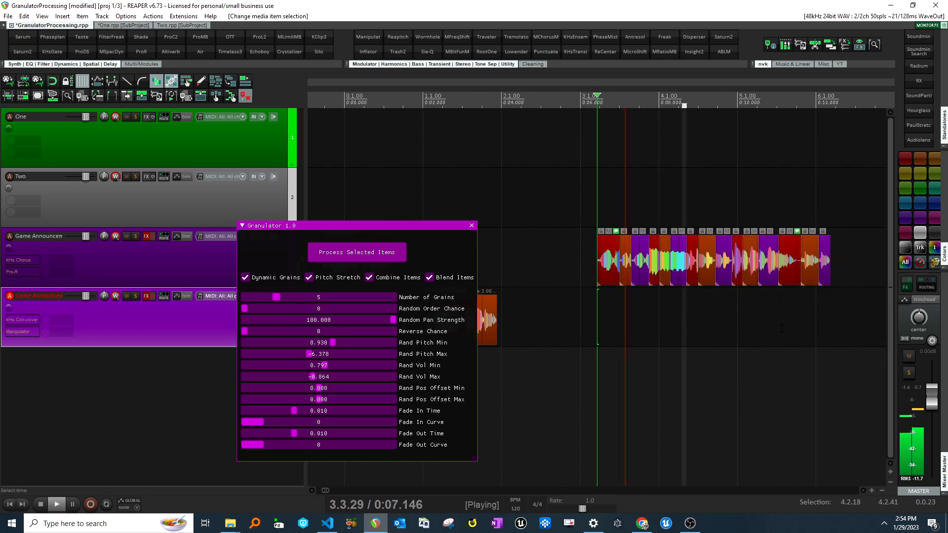
key(space)
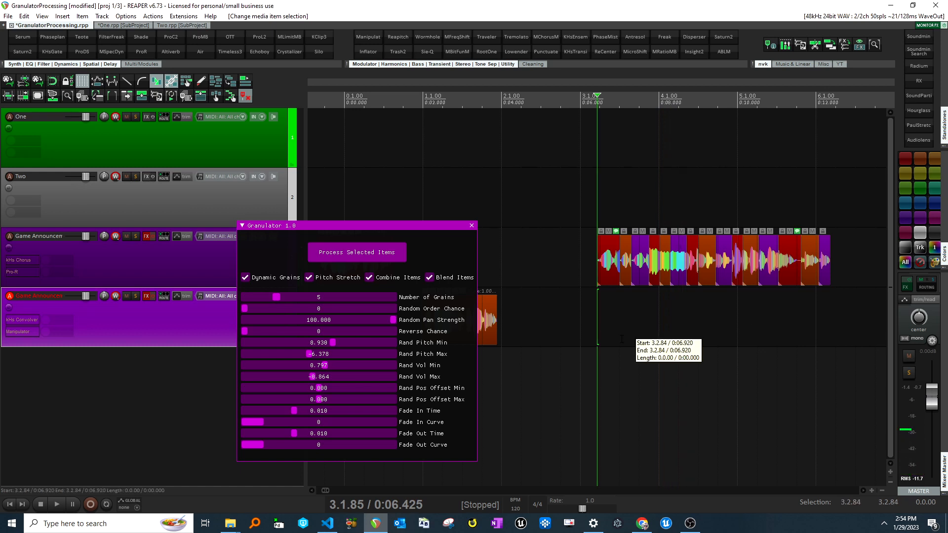
Step: Reset Rand Pitch Min and Rand Pitch Max to 0.000, and undo the three-item granulation
key(ctrl+a)
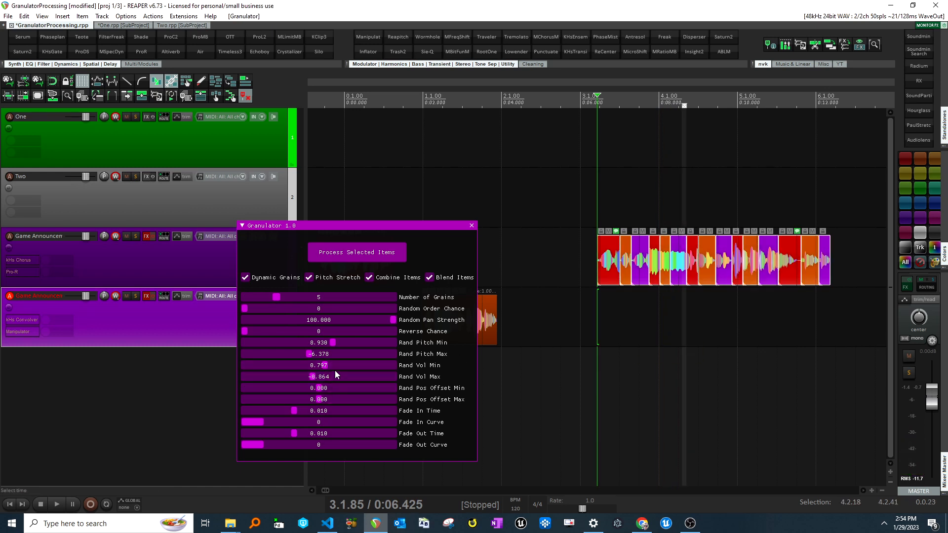
right_click(332, 354)
right_click(328, 342)
click(713, 334)
key(ctrl+z)
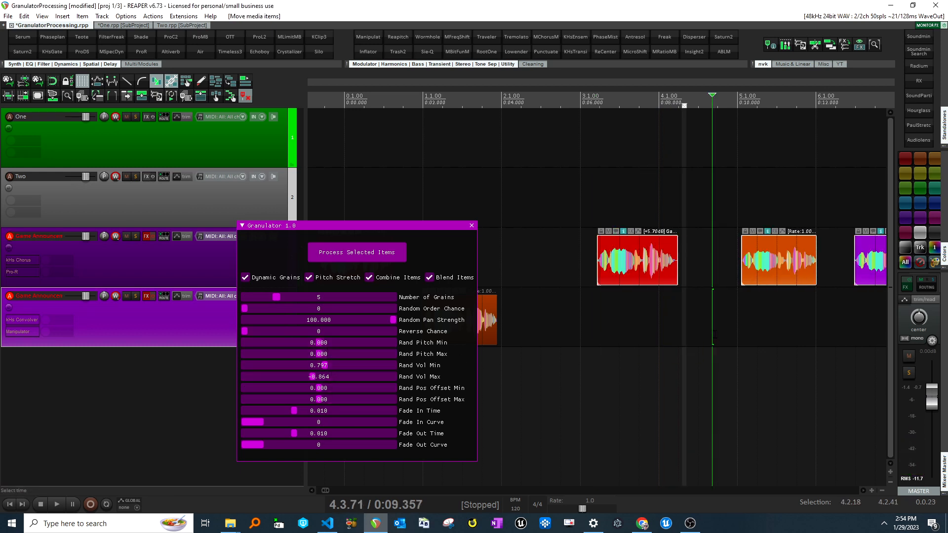
Step: Set Random Order Chance to 69 and granulate the red, orange and purple items
scroll(715, 334, down, 2)
drag(791, 295, 563, 254)
drag(803, 220, 504, 276)
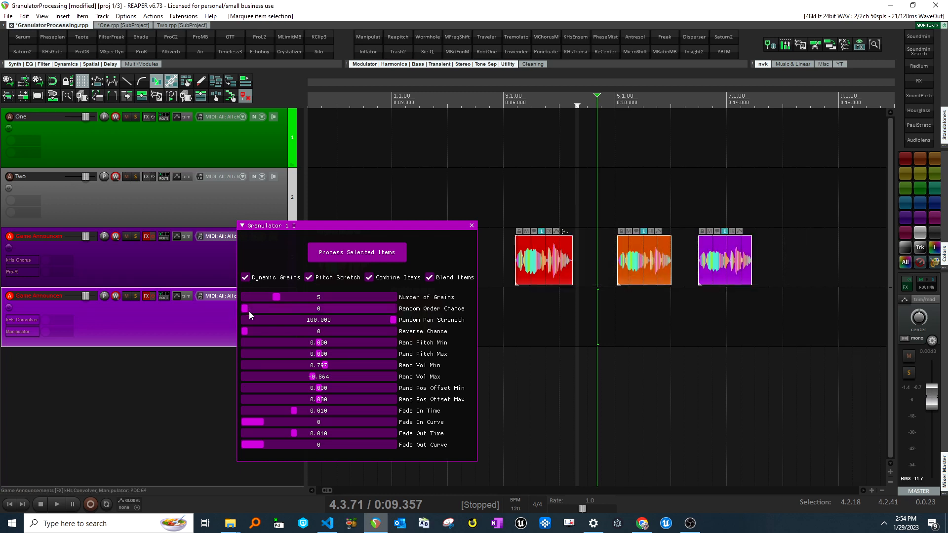
drag(249, 311, 347, 308)
click(357, 252)
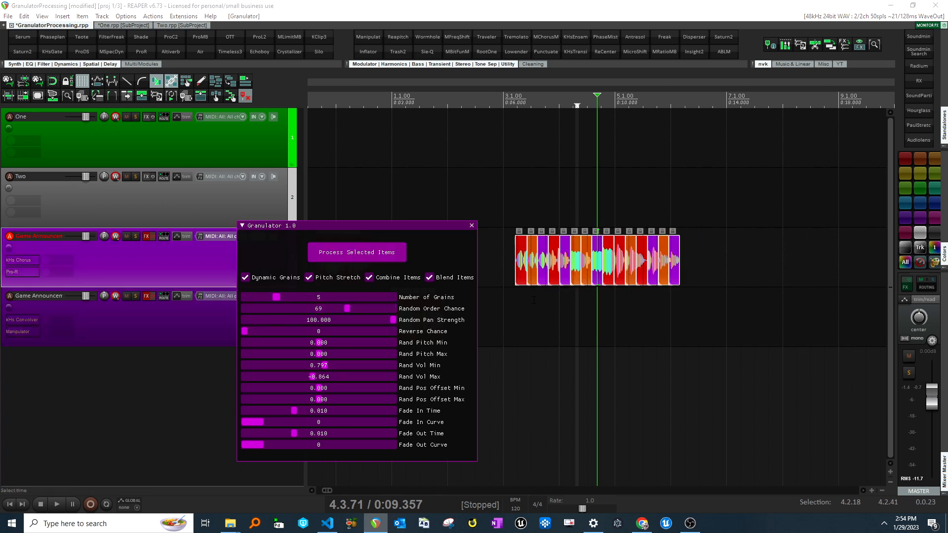
Step: Audition the partly shuffled grains briefly, and undo their granulation
click(525, 303)
key(space)
key(space)
key(ctrl+z)
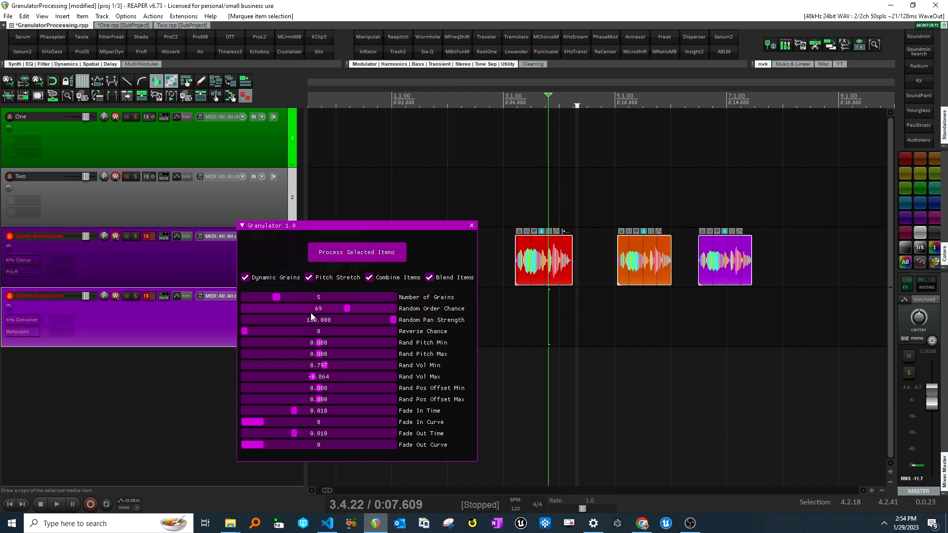
Step: Granulate the three items with Random Order Chance set to 100, and audition the shuffled sequence
drag(382, 309, 430, 309)
click(357, 253)
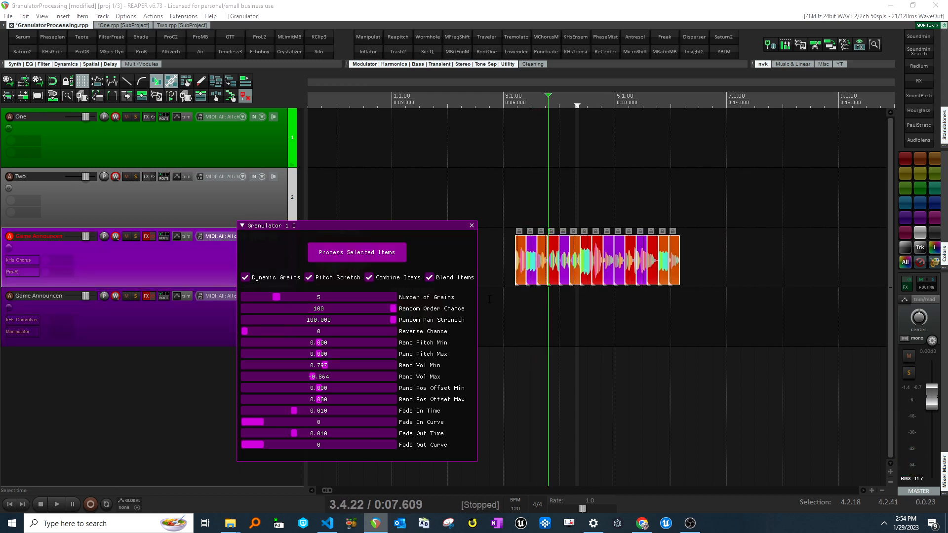
click(523, 311)
key(space)
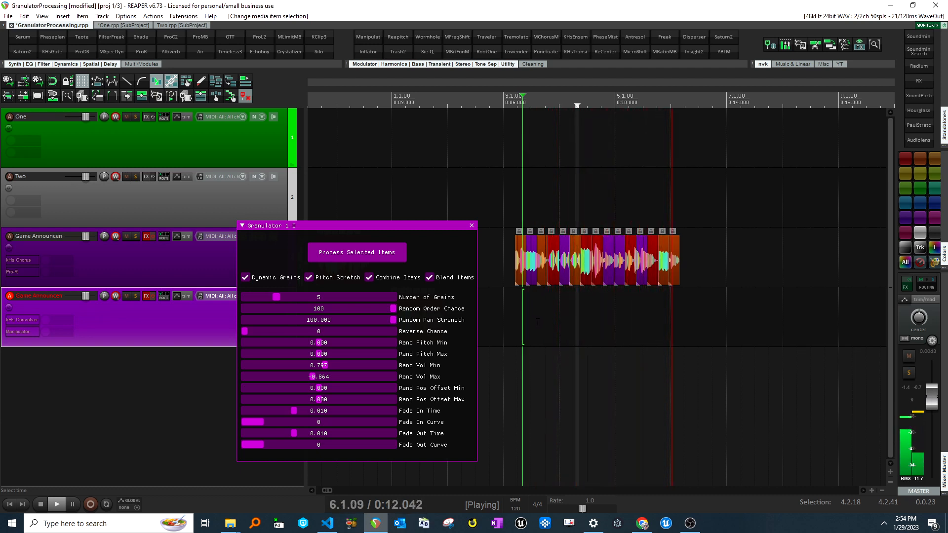
key(space)
key(space)
Step: Undo the fully shuffled granulation and delete the purple item
click(547, 326)
key(ctrl+z)
key(ctrl+z)
key(space)
drag(751, 265, 695, 306)
key(Delete)
Step: Move the orange item straight down to the track below, and shift the red item slightly later
drag(642, 266, 642, 328)
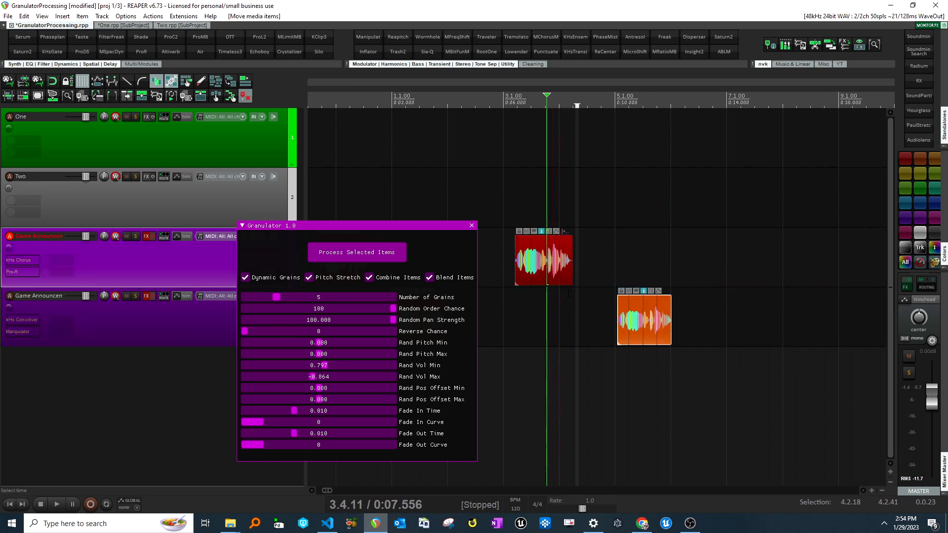
drag(548, 267, 565, 271)
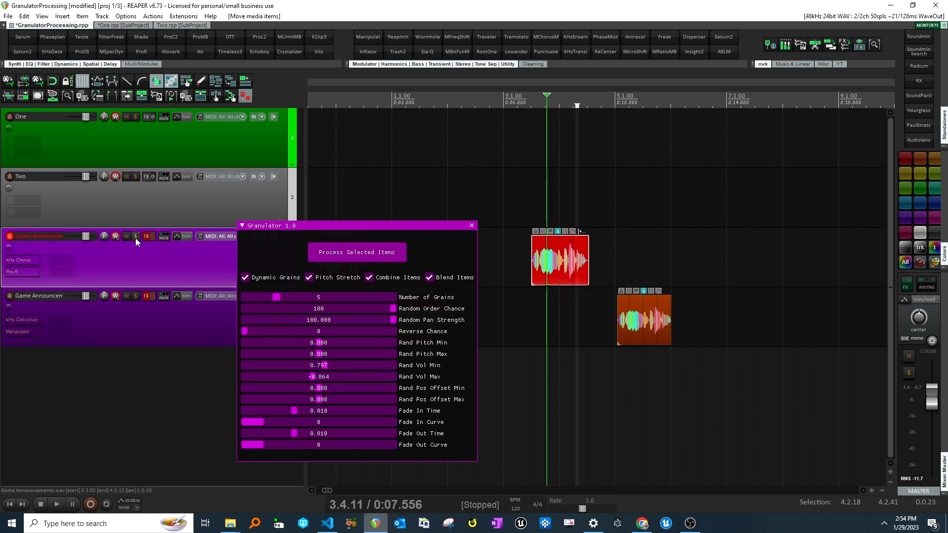
Step: Enable the effects chains on both Game Announcements tracks
click(154, 235)
click(154, 297)
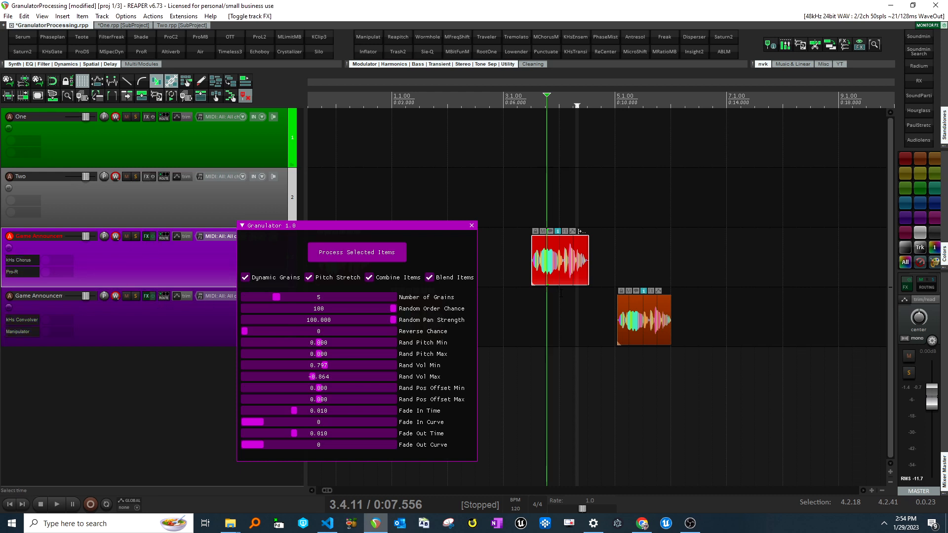
click(566, 319)
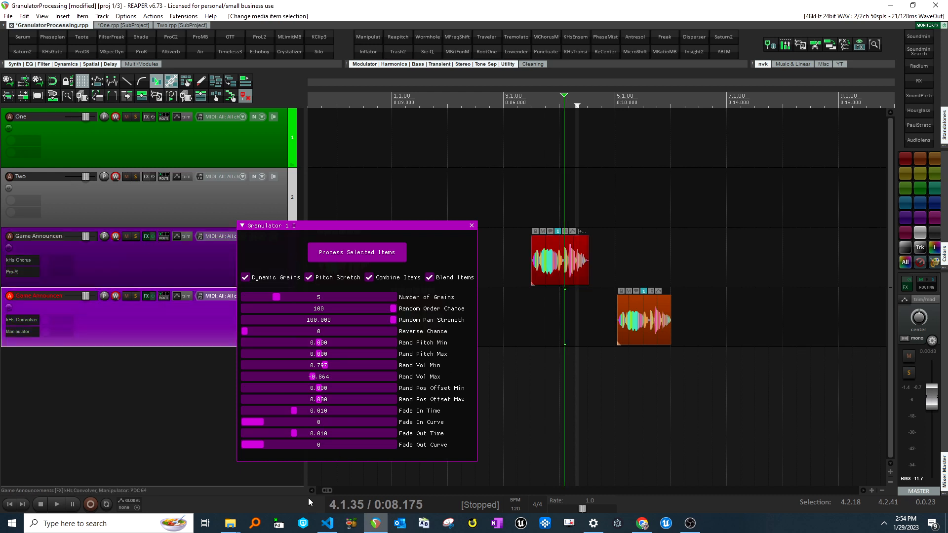
Step: Reset Random Order Chance to 0, and set Rand Pos Offset Min to -0.047 and Rand Pos Offset Max to -0.068
right_click(367, 307)
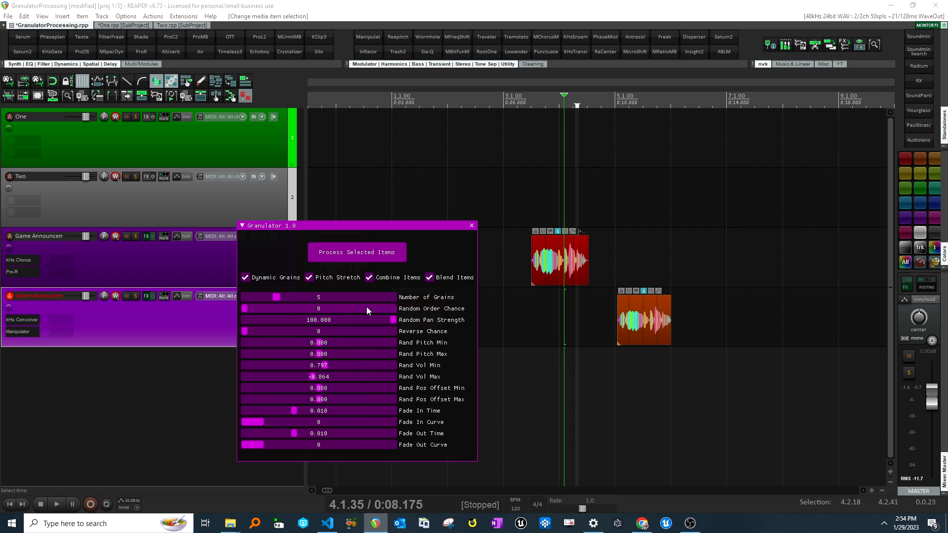
drag(316, 399, 315, 400)
click(315, 389)
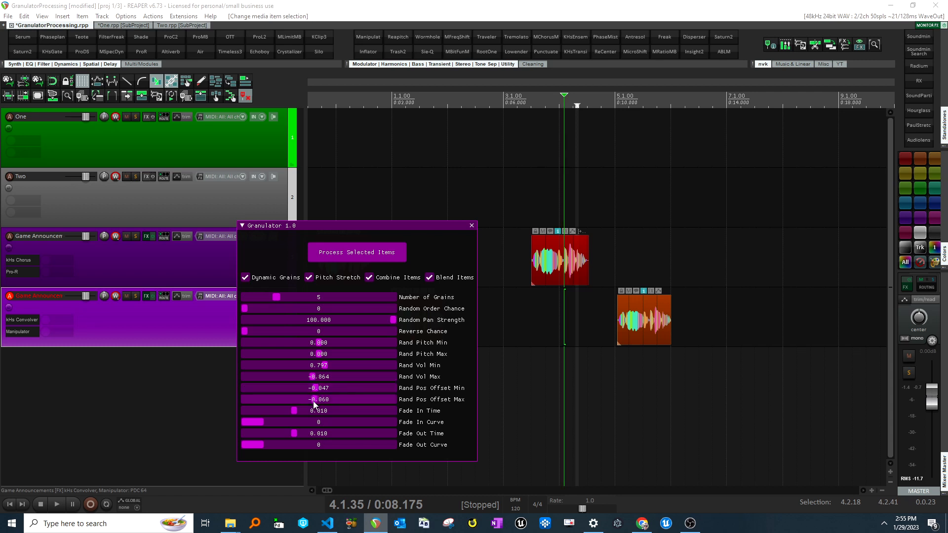
Step: Set Rand Pitch Min to 2.233, Rand Pitch Max to -5.741 and Random Pan Strength to 78.405
click(323, 344)
click(315, 355)
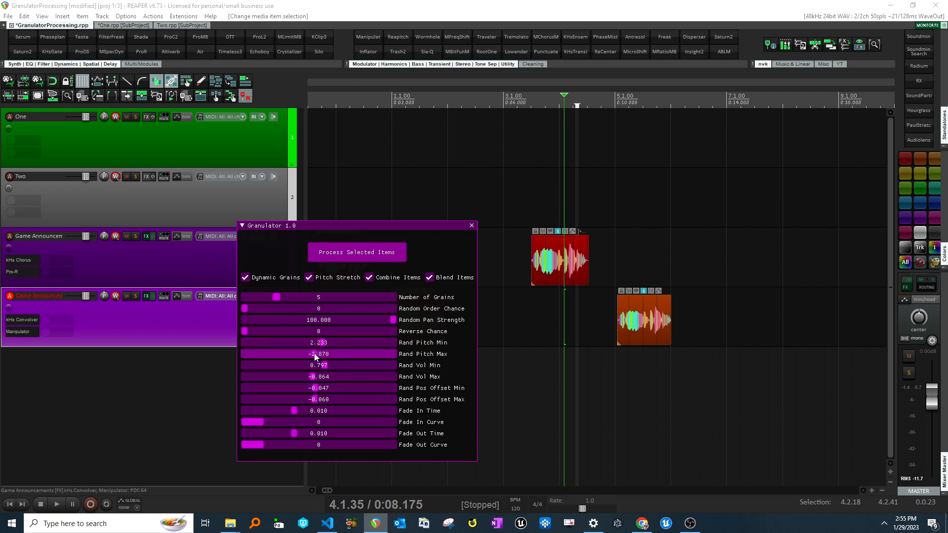
click(374, 320)
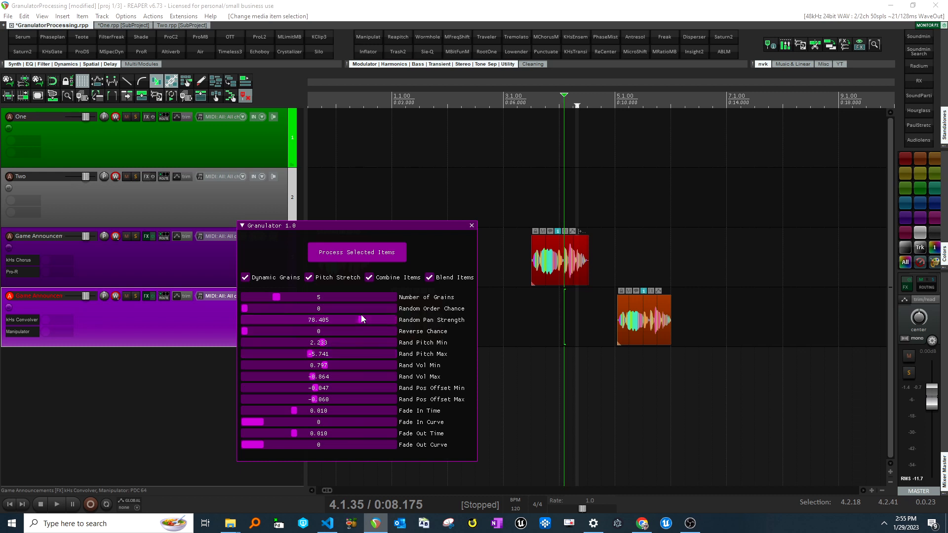
Step: Granulate the red and orange items on their separate tracks with Combine Items enabled, and audition the alternating grains
drag(691, 240, 529, 378)
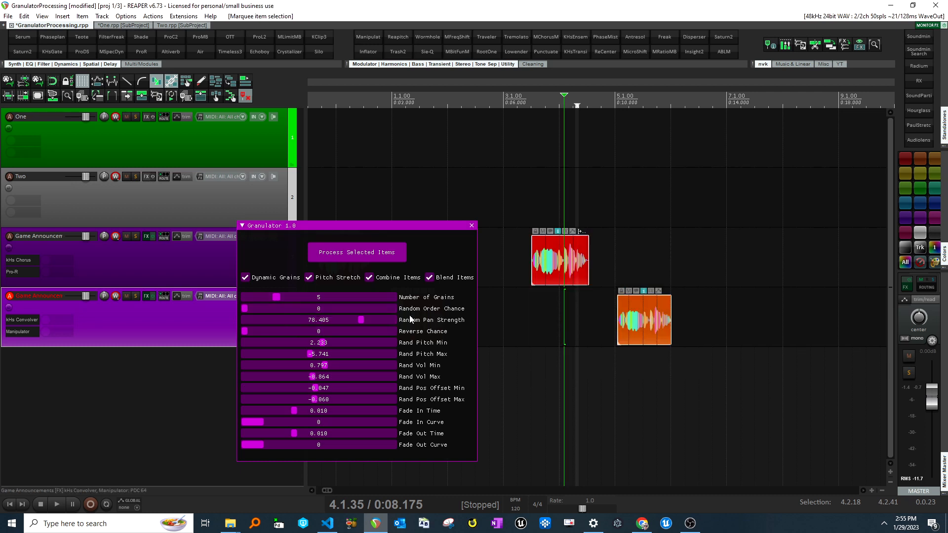
click(381, 258)
click(529, 377)
key(space)
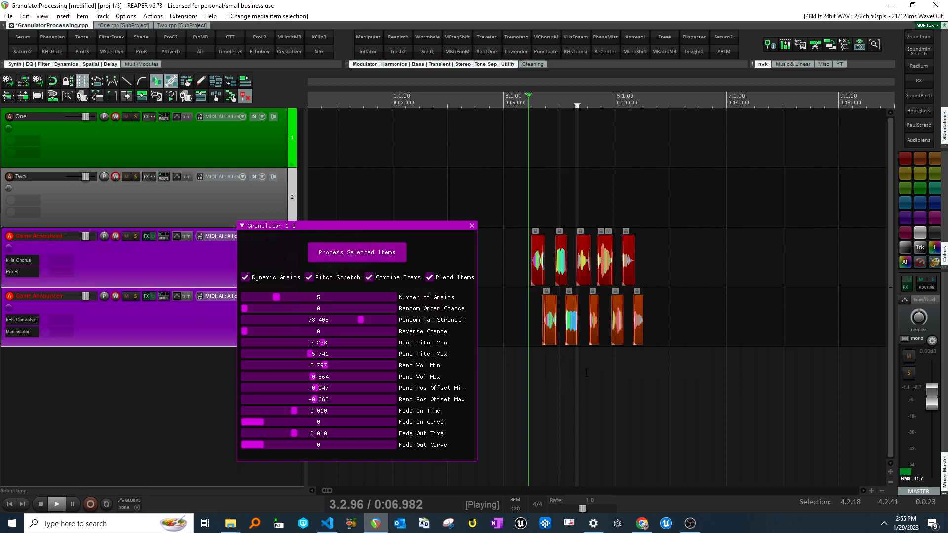
scroll(600, 377, up, 3)
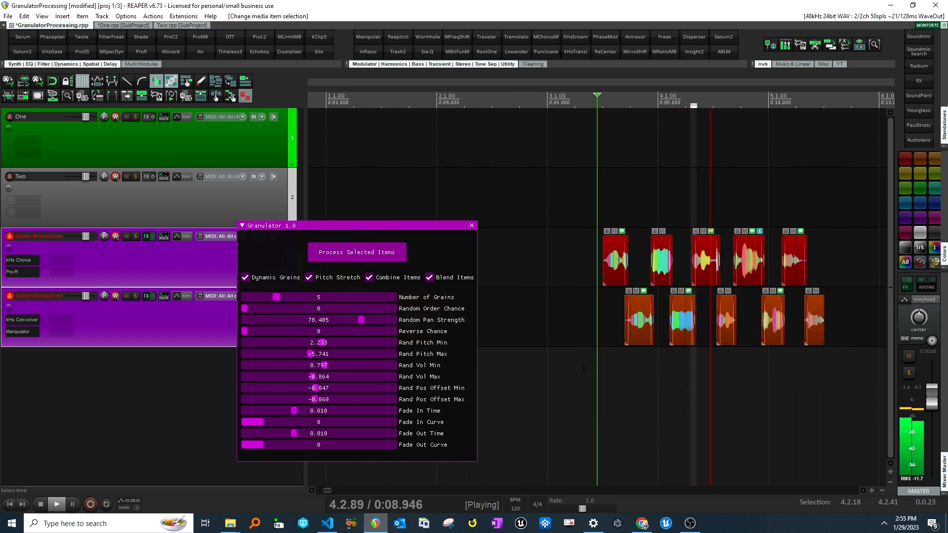
key(space)
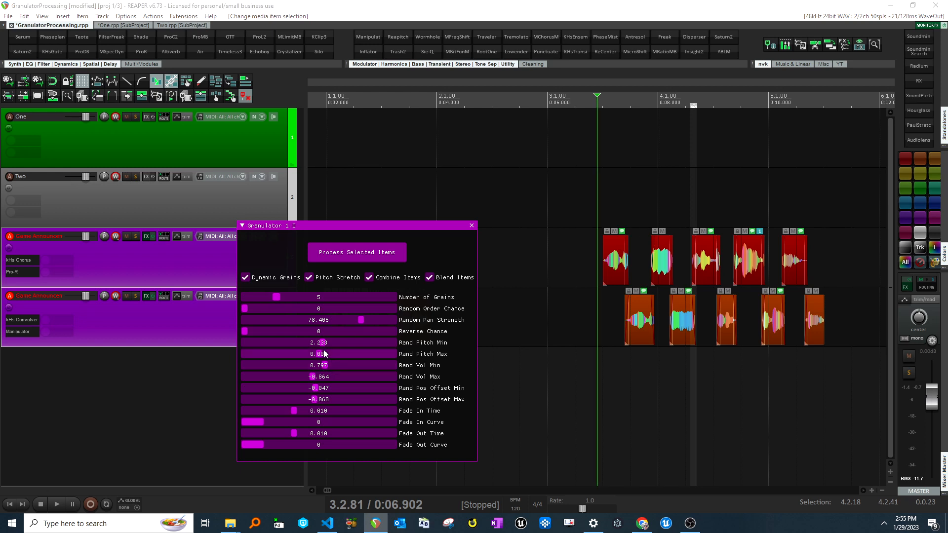
Step: Set Rand Pitch Max to 3.588 and Rand Pitch Min to 0.000
click(324, 357)
click(320, 343)
click(508, 323)
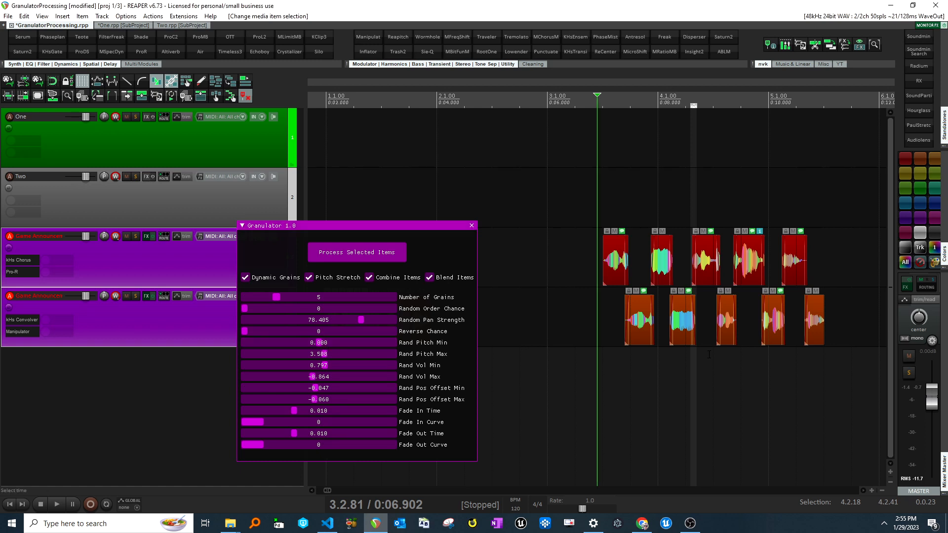
Step: Restore the red and orange source items, granulate them again with the new pitch range, and play the grains
key(ctrl+z)
key(ctrl+z)
click(390, 257)
click(609, 381)
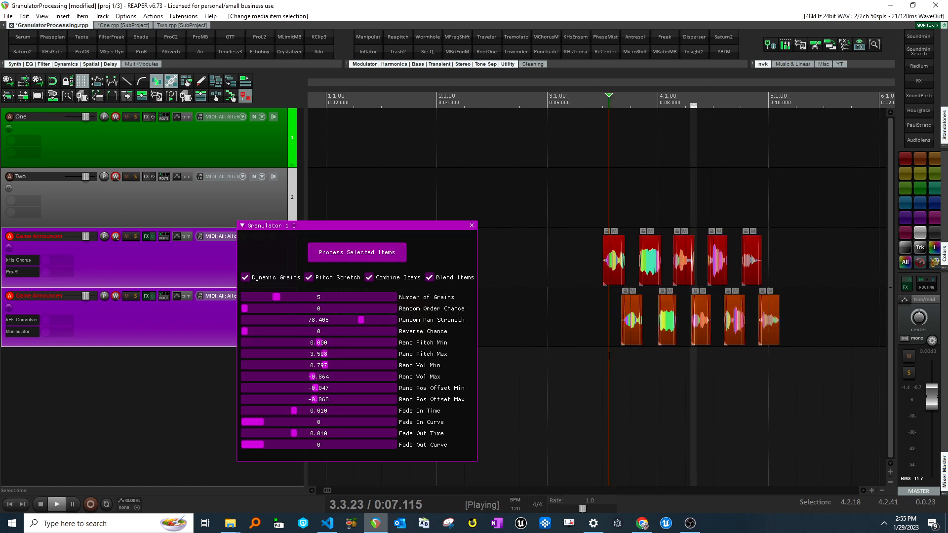
key(space)
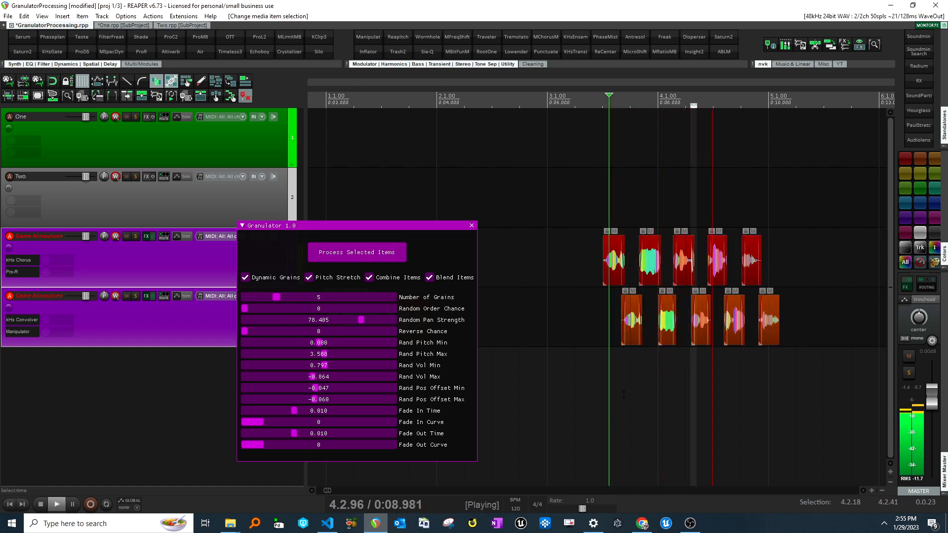
Step: Stop playback and undo the last granulation to restore the red and orange source items
key(space)
click(629, 391)
key(ctrl+z)
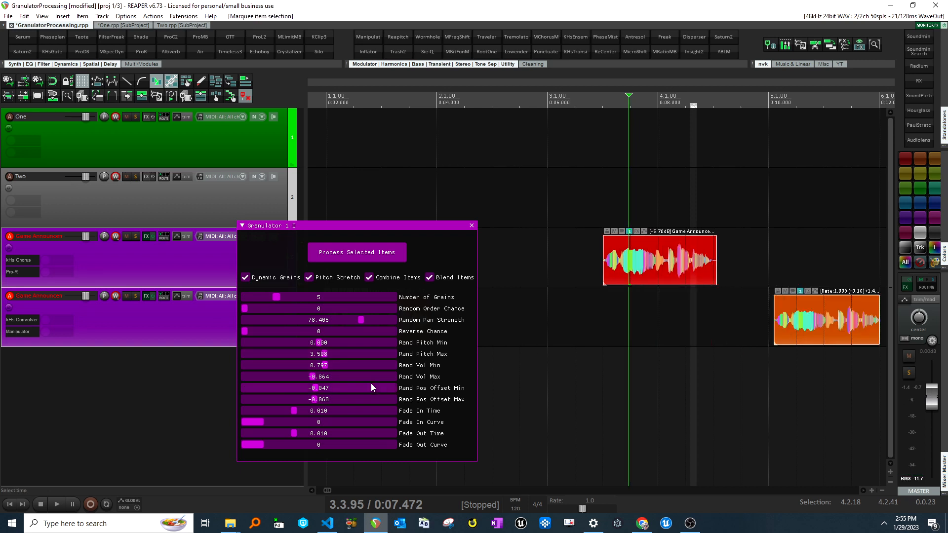
Step: Set both Rand Pos Offset Min and Rand Pos Offset Max to -0.07
drag(315, 390, 309, 402)
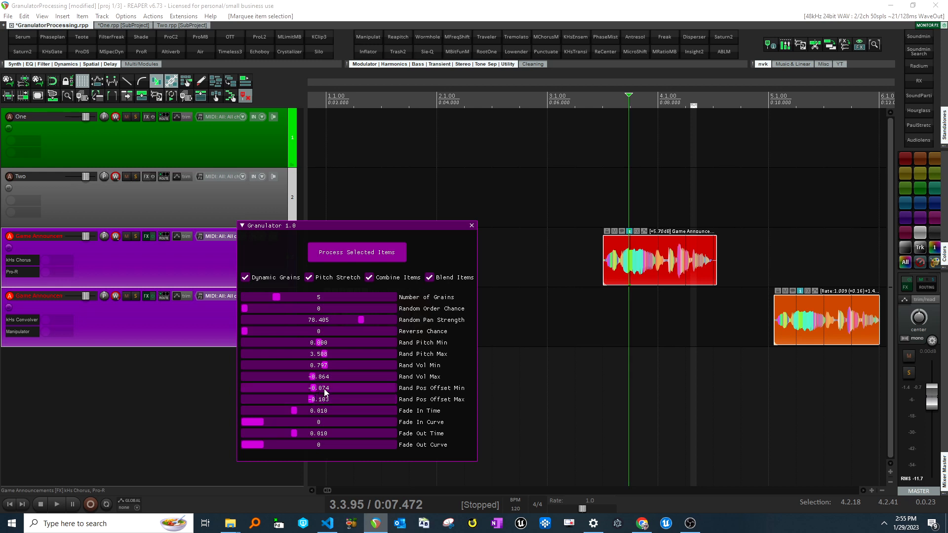
ctrl+click(325, 392)
text(-0.07)
key(Return)
ctrl+click(340, 400)
text(-0.07)
key(Return)
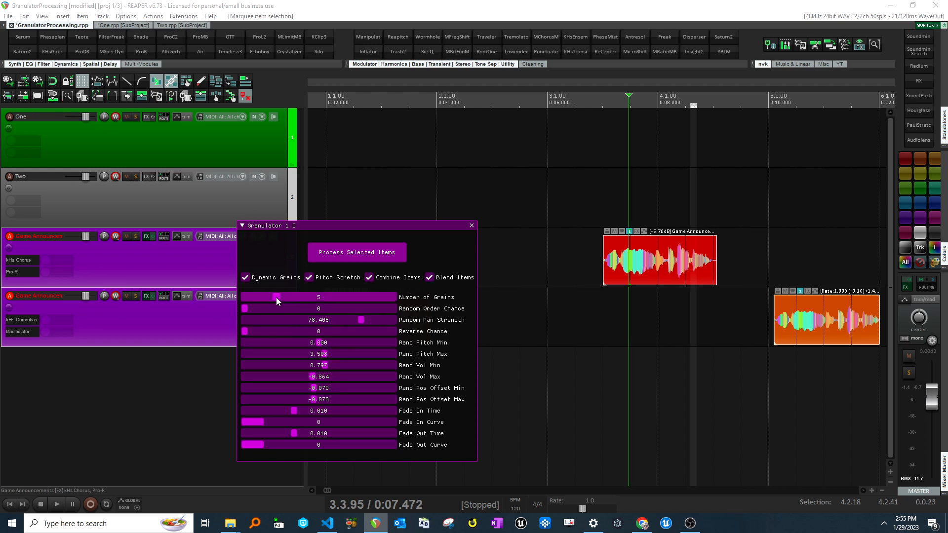
Step: Set Number of Grains to 8, granulate the red and orange items, and audition the tighter grains
drag(291, 298, 300, 299)
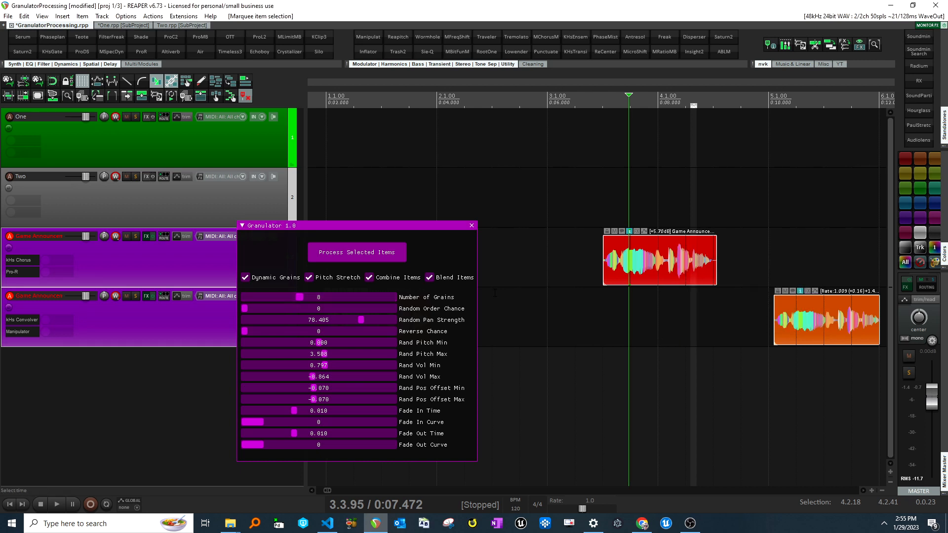
click(357, 253)
click(607, 341)
key(space)
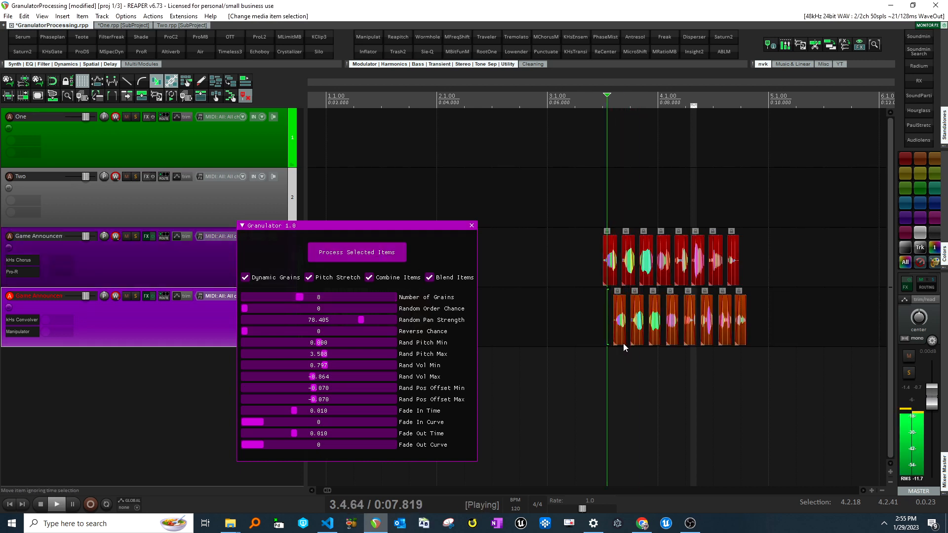
key(space)
key(space)
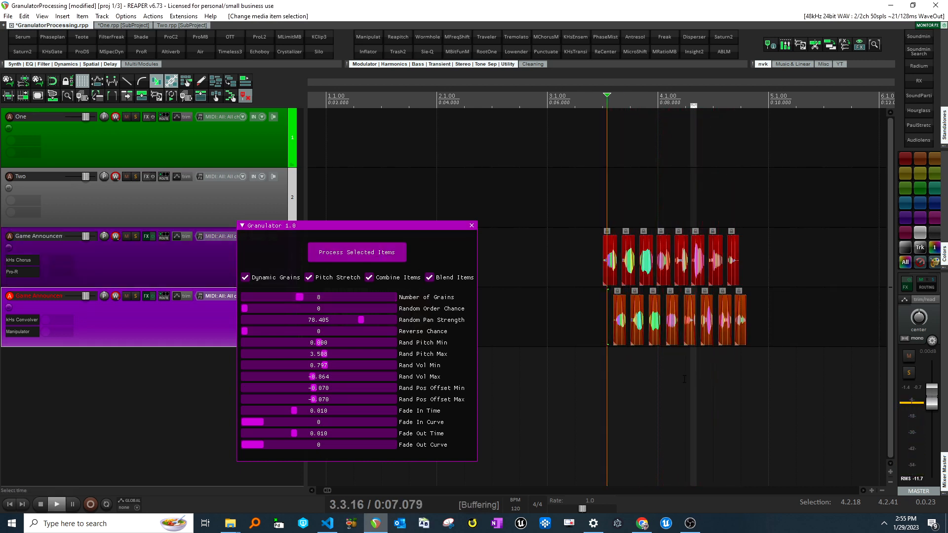
click(678, 378)
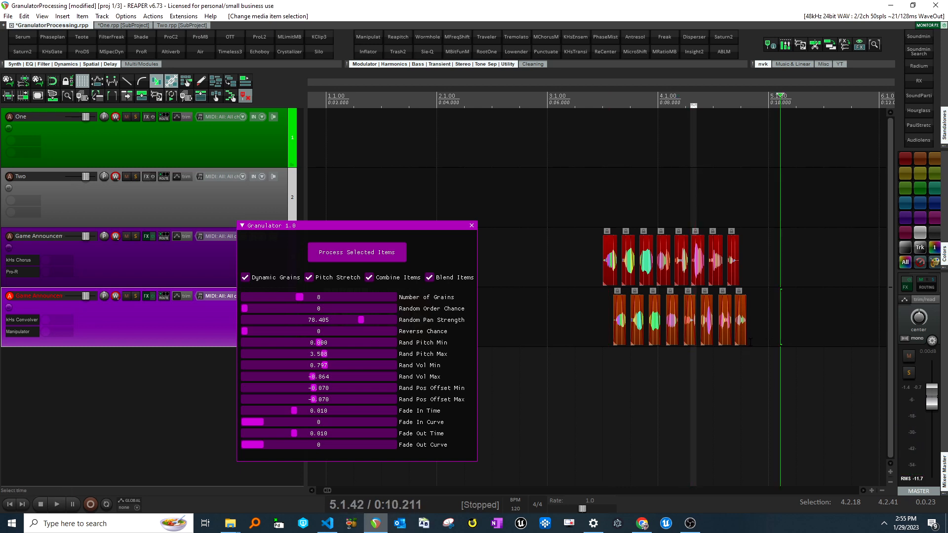
Step: Switch to the One subproject and close the Granulator window to expose its tracks
click(772, 383)
scroll(771, 384, down, 2)
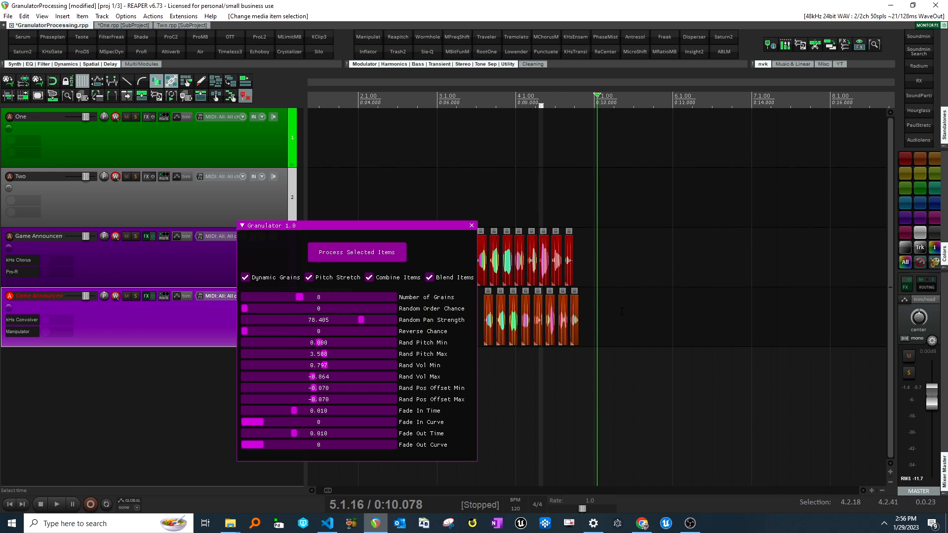
click(127, 26)
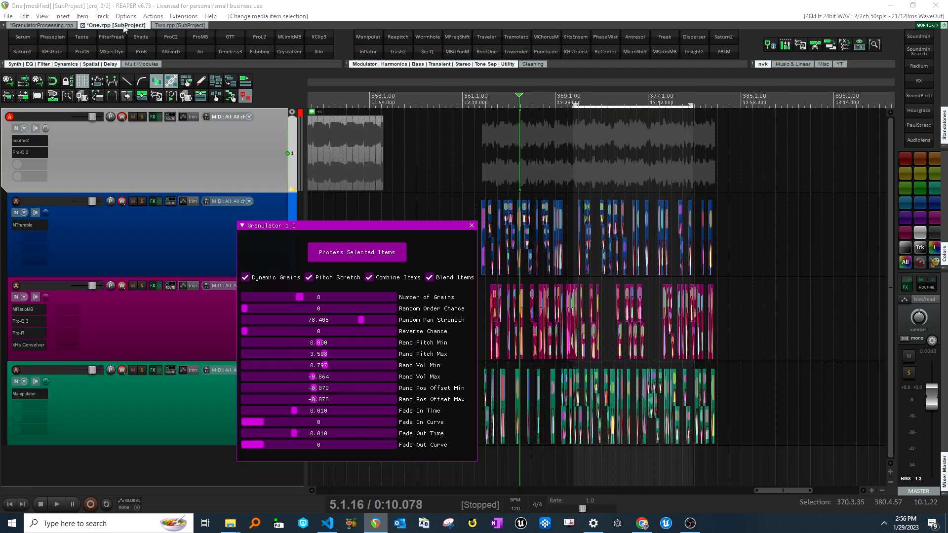
click(471, 226)
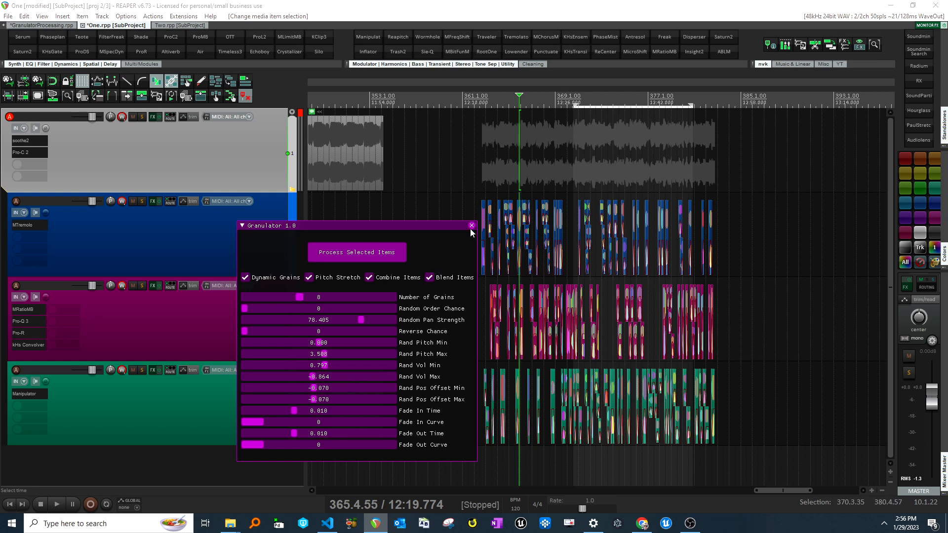
scroll(596, 231, down, 3)
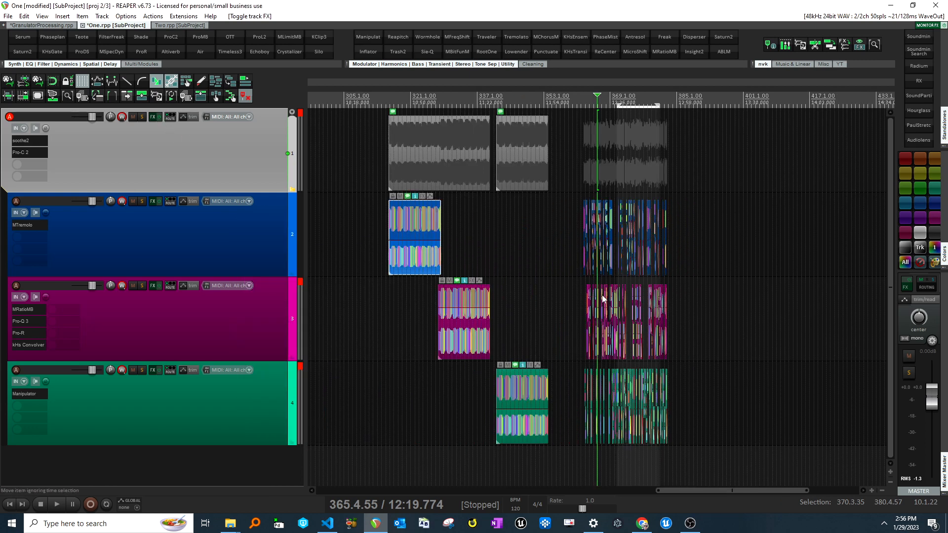
Step: Bypass the effects on all four tracks of the subproject
click(160, 117)
click(159, 201)
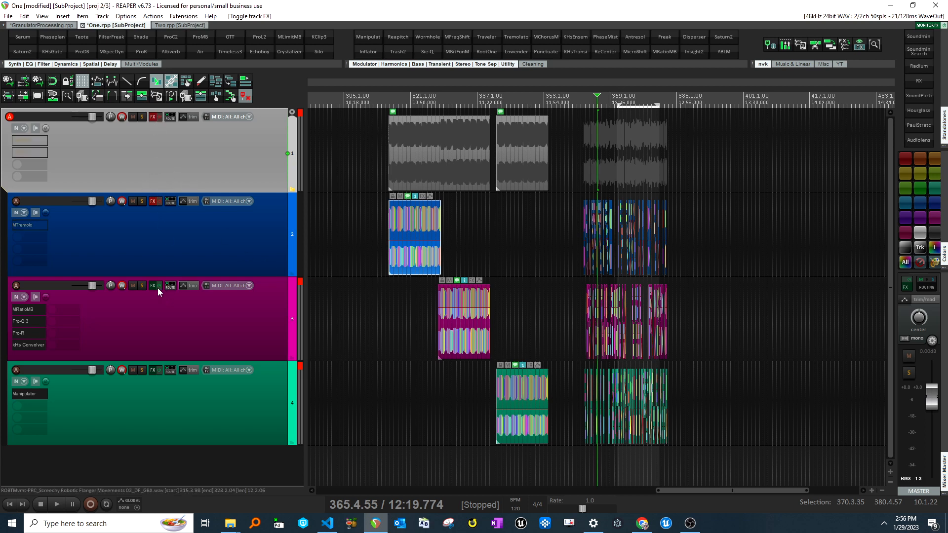
click(158, 286)
click(159, 369)
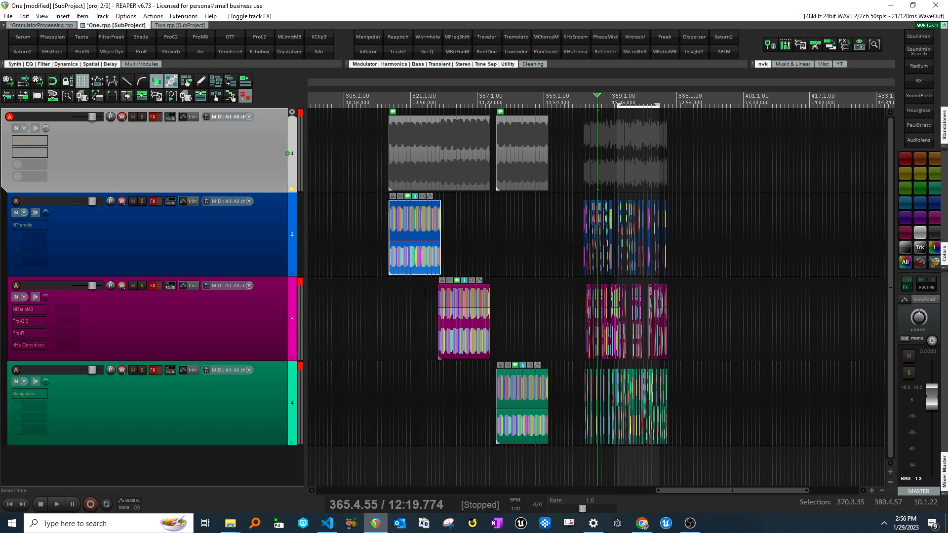
Step: Audition the blue source item without track effects
click(425, 292)
key(space)
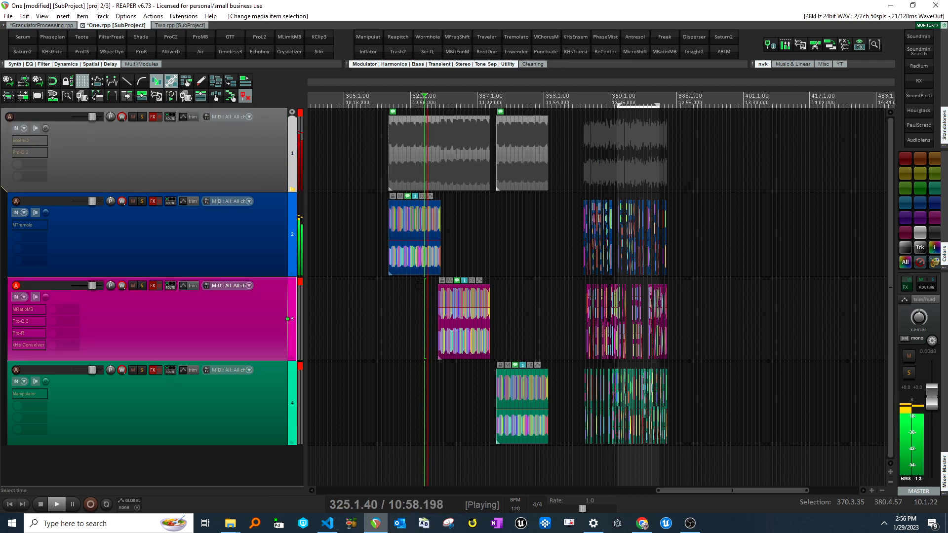
key(space)
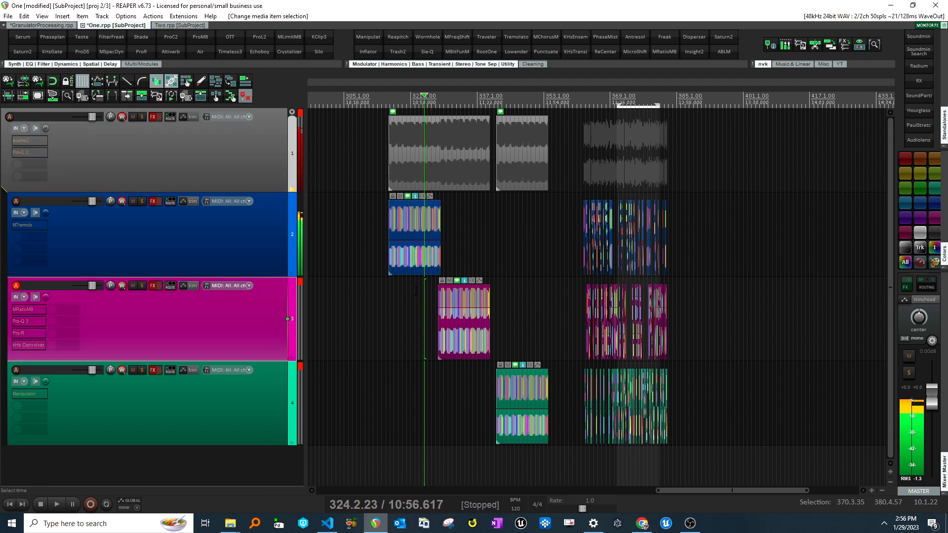
click(589, 176)
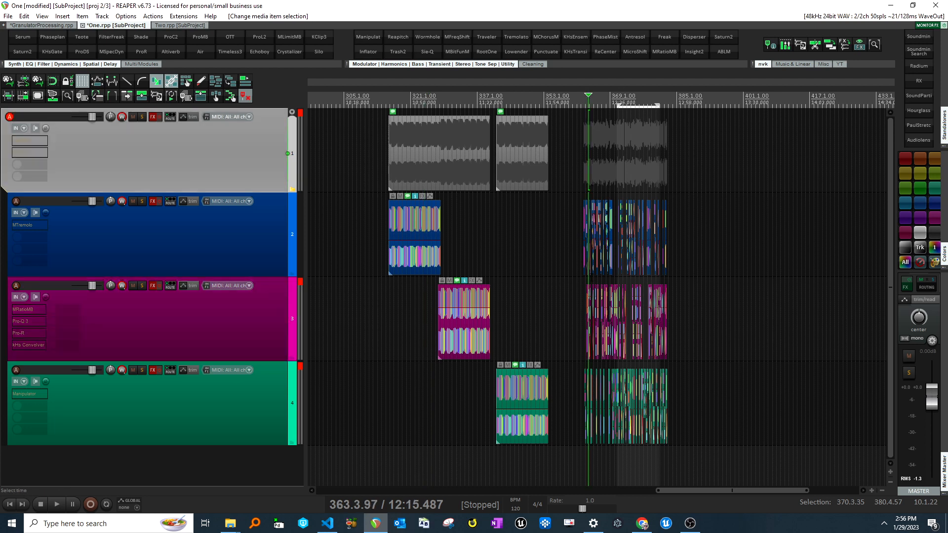
Step: Delete the existing grains after the source items and place copies of the blue, magenta and green source items there
drag(742, 156, 563, 461)
key(Delete)
drag(607, 433, 599, 250)
click(697, 245)
Step: Open Granulator, move its window clear of the items, and granulate the three copied items together
key(g)
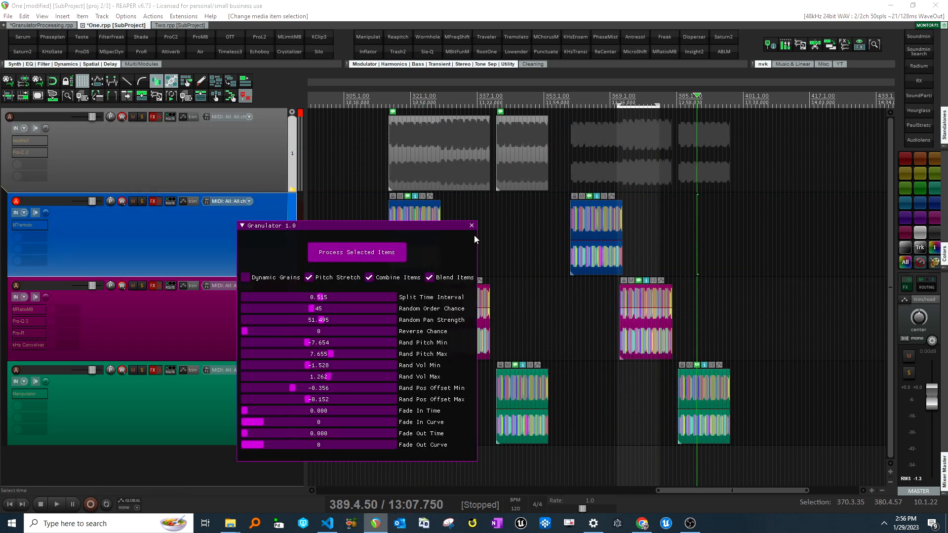
drag(474, 240, 926, 149)
click(648, 408)
scroll(650, 408, up, 2)
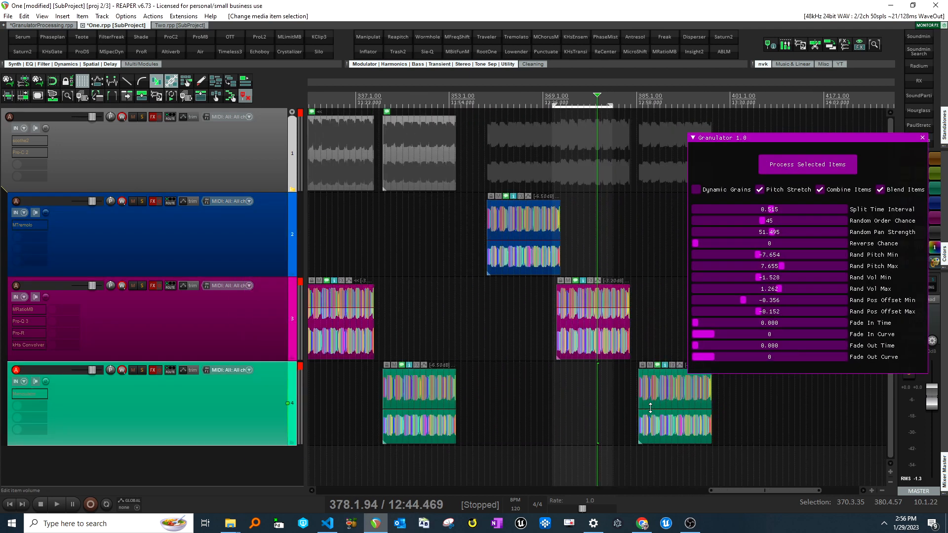
drag(673, 462, 491, 217)
click(801, 168)
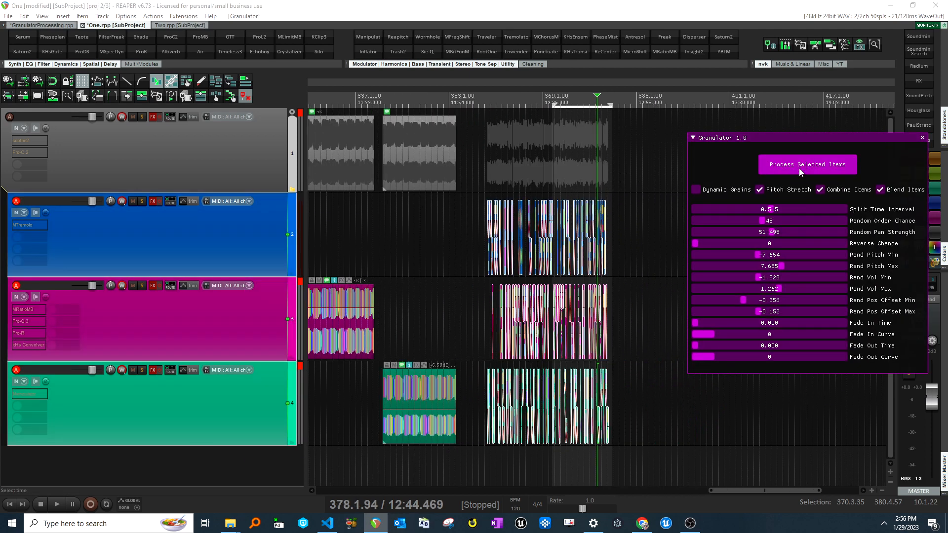
Step: Audition the new grains across the blue, magenta and green tracks with effects bypassed
click(526, 455)
scroll(540, 450, up, 4)
click(559, 463)
key(space)
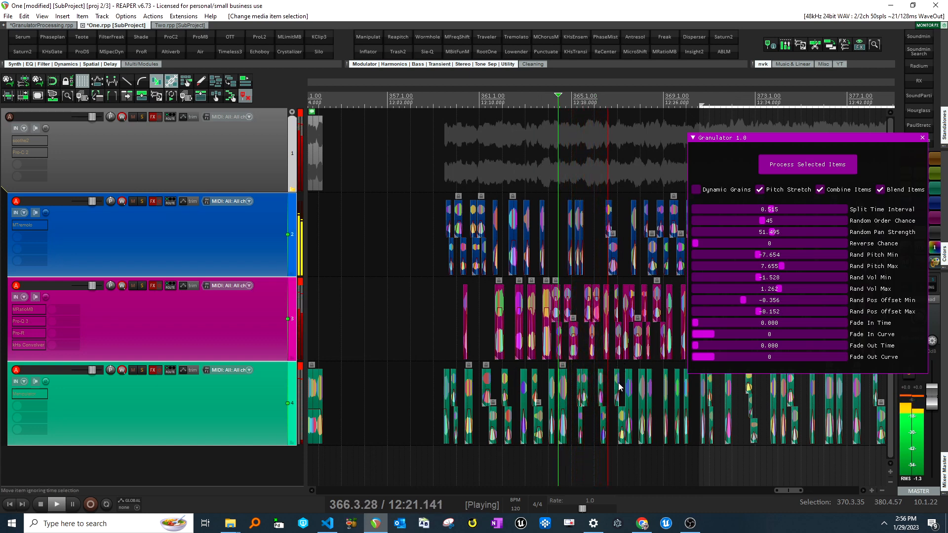
scroll(609, 388, down, 3)
key(space)
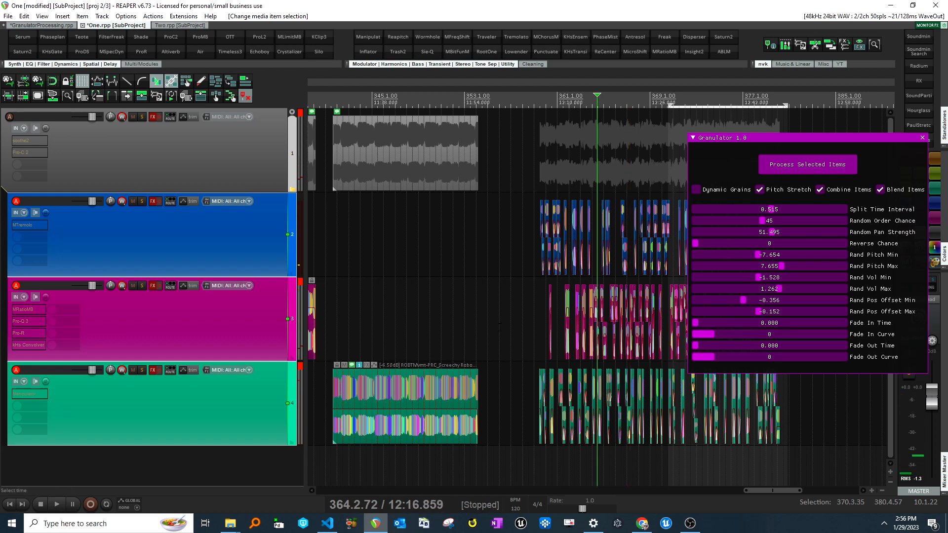
Step: Play the green source item dry for comparison with the grains
click(423, 309)
key(space)
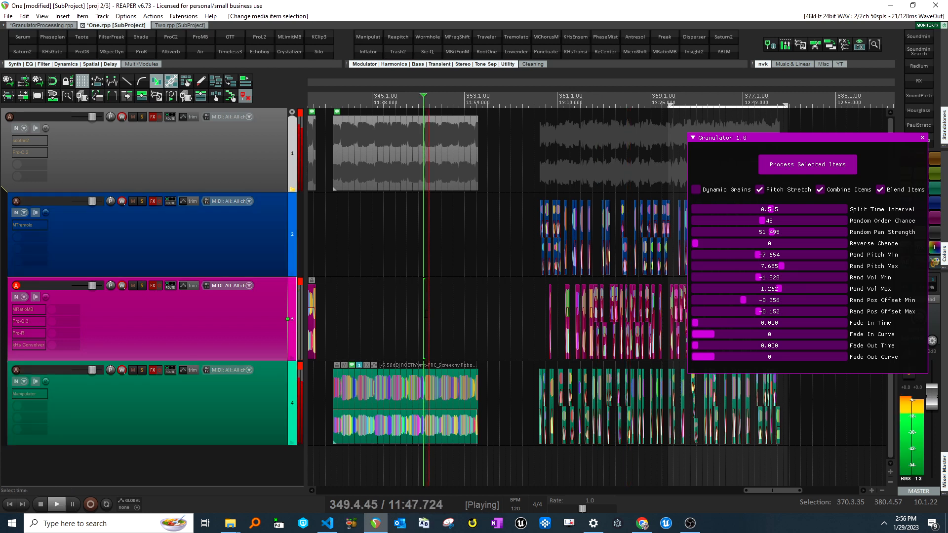
key(space)
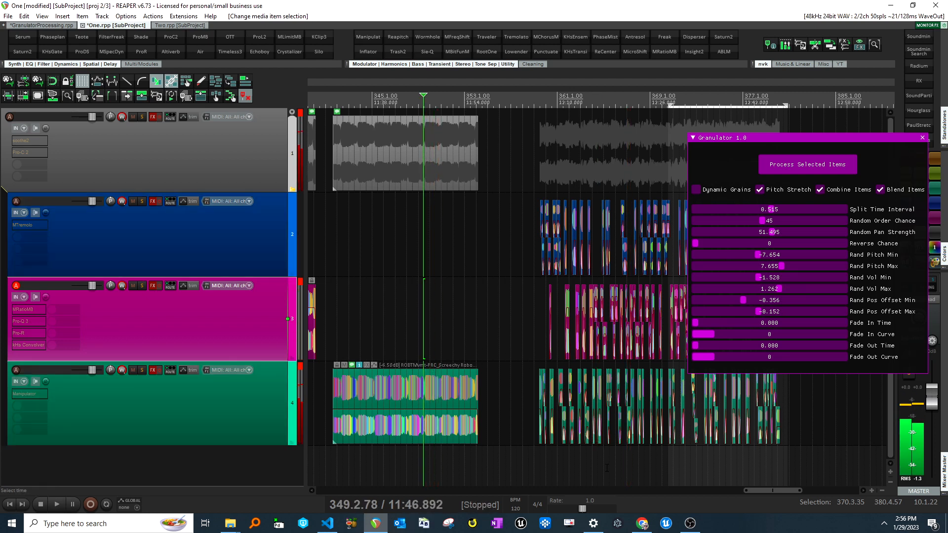
Step: Play the dry grains again from around bar 365 and move the Granulator window off the arrangement
click(605, 457)
scroll(608, 458, up, 4)
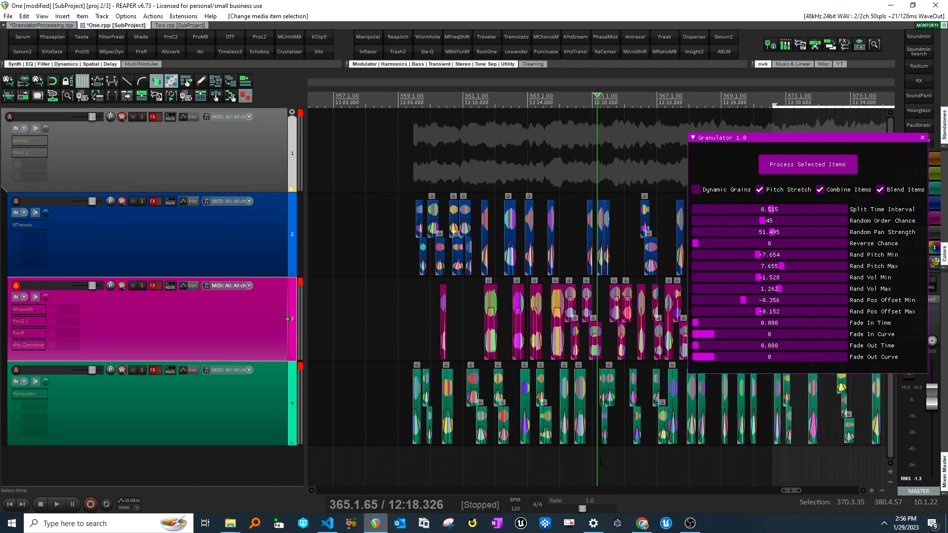
scroll(600, 462, up, 1)
key(space)
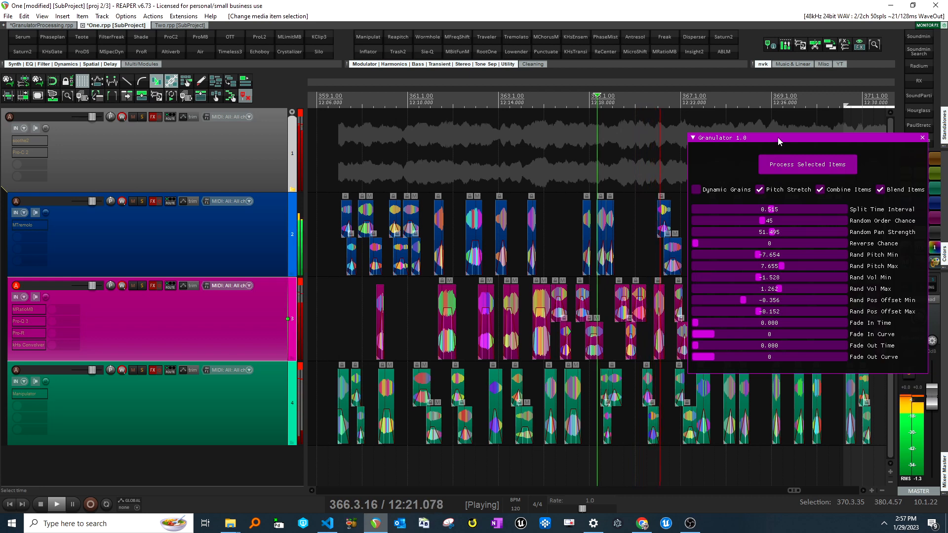
drag(778, 137, 943, 66)
key(space)
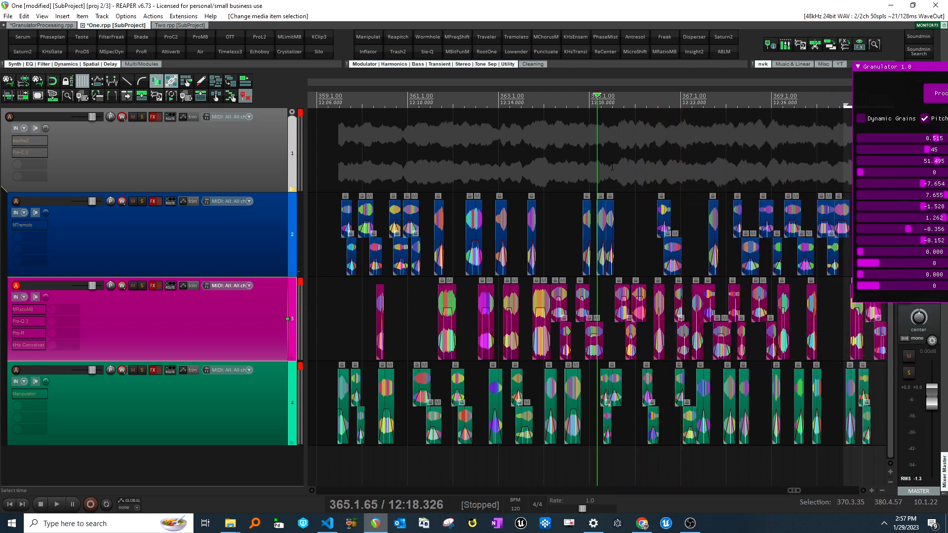
Step: Re-enable the effects on the blue, magenta, green and parent tracks
click(612, 170)
scroll(437, 217, down, 2)
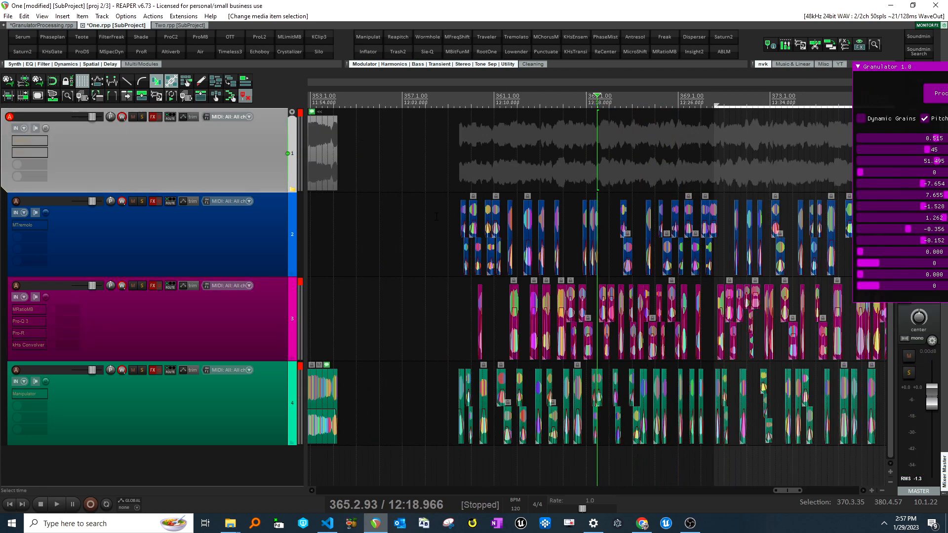
click(159, 201)
click(159, 285)
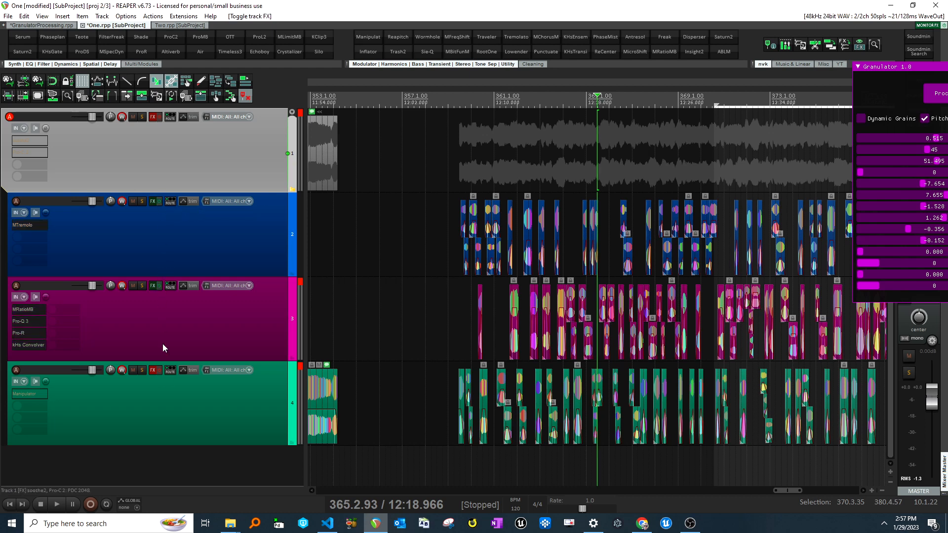
click(159, 371)
click(606, 153)
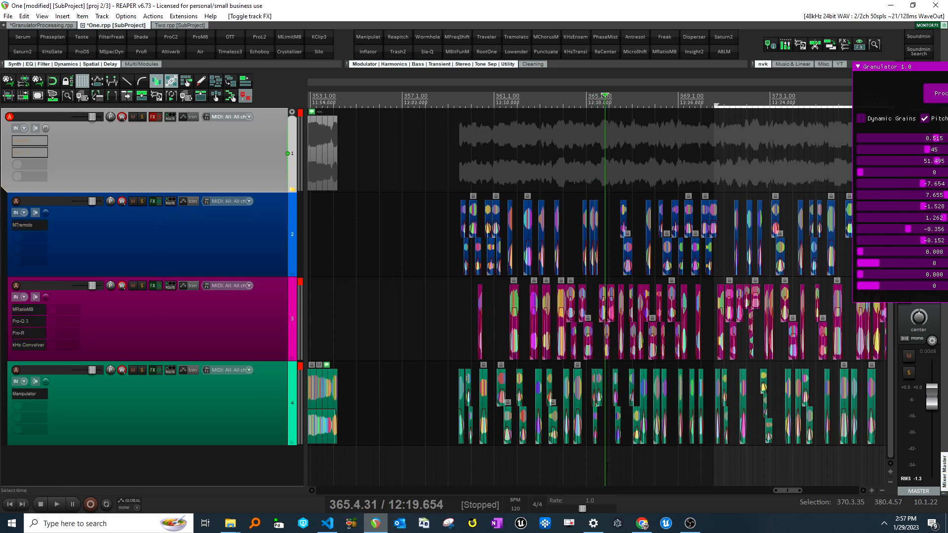
scroll(606, 154, up, 1)
click(159, 117)
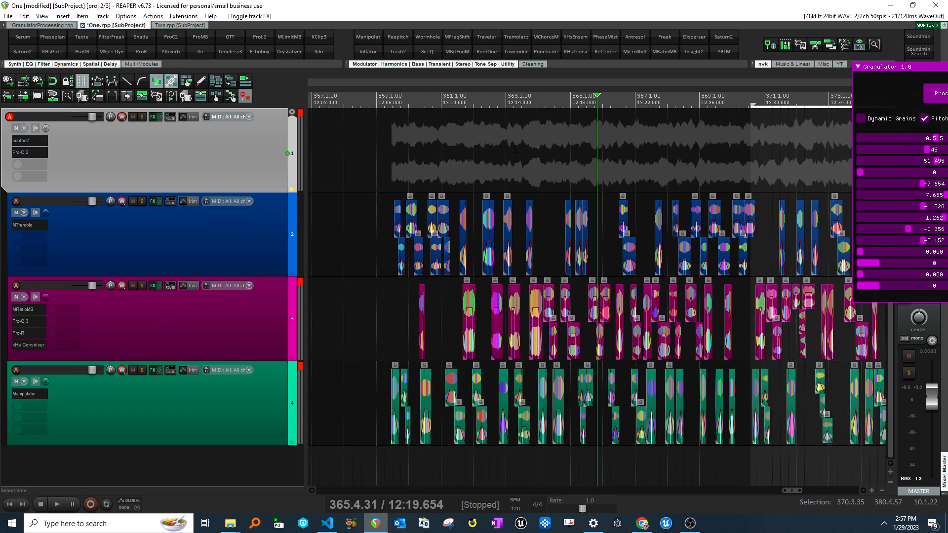
Step: Remove the time selection and audition the granulated items from around bar 363 with all track effects active
drag(515, 149, 511, 150)
click(507, 163)
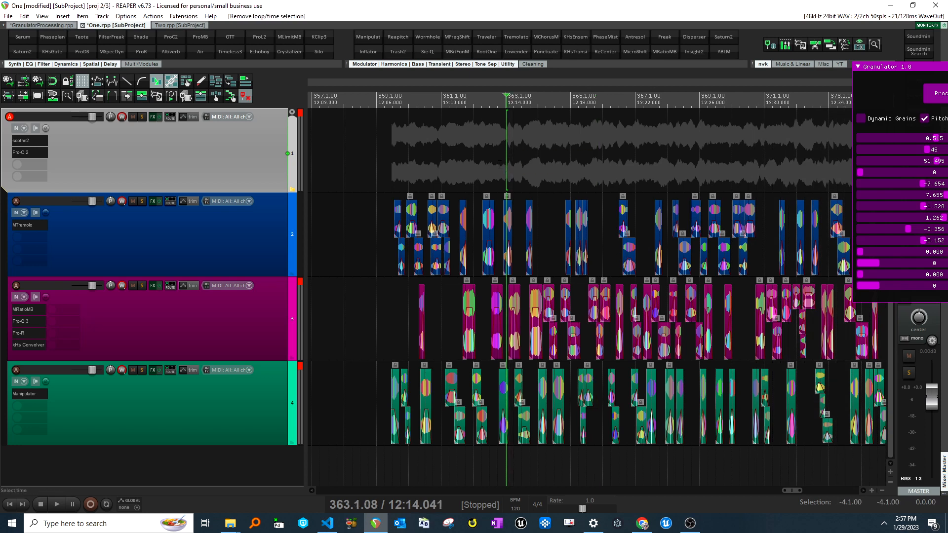
click(499, 166)
key(space)
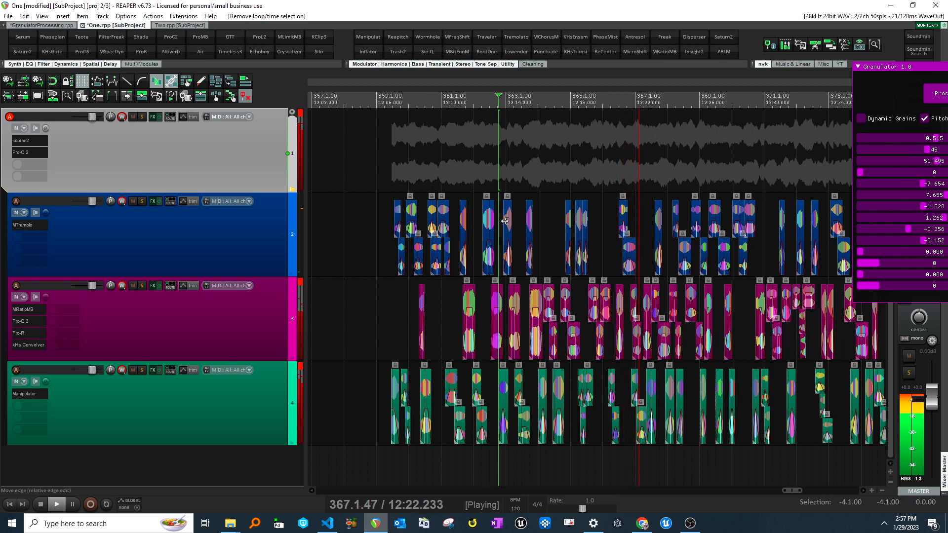
key(space)
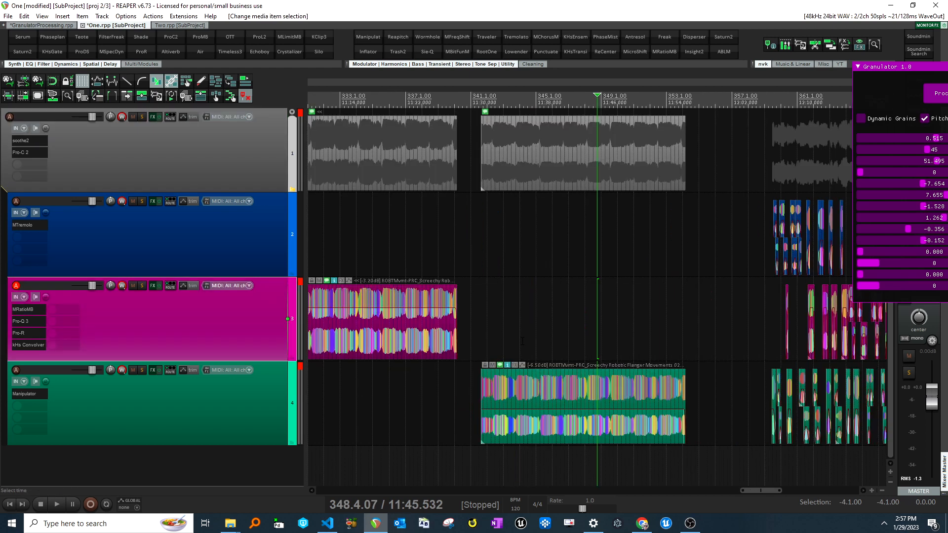
Step: Switch to the Two subproject to work with its multi-track items
drag(580, 391, 581, 390)
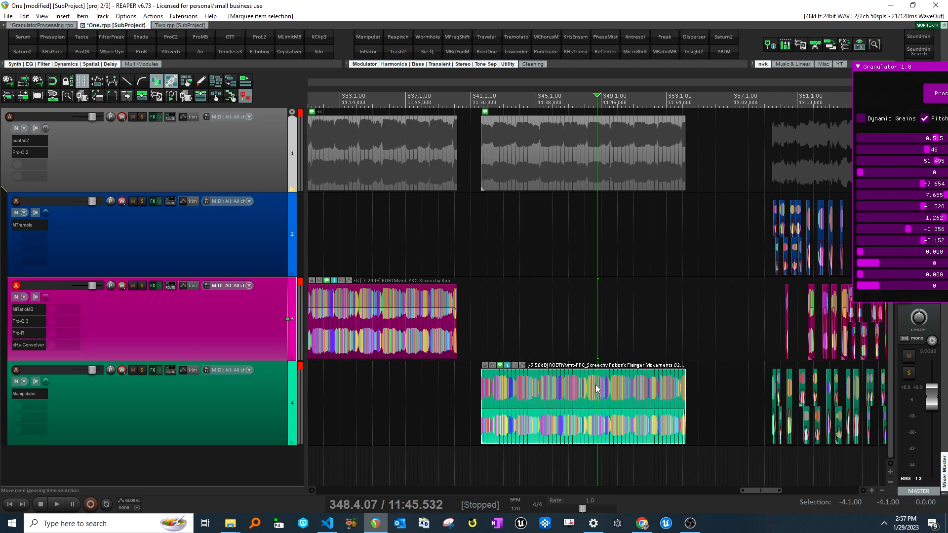
scroll(589, 386, down, 3)
scroll(588, 387, up, 2)
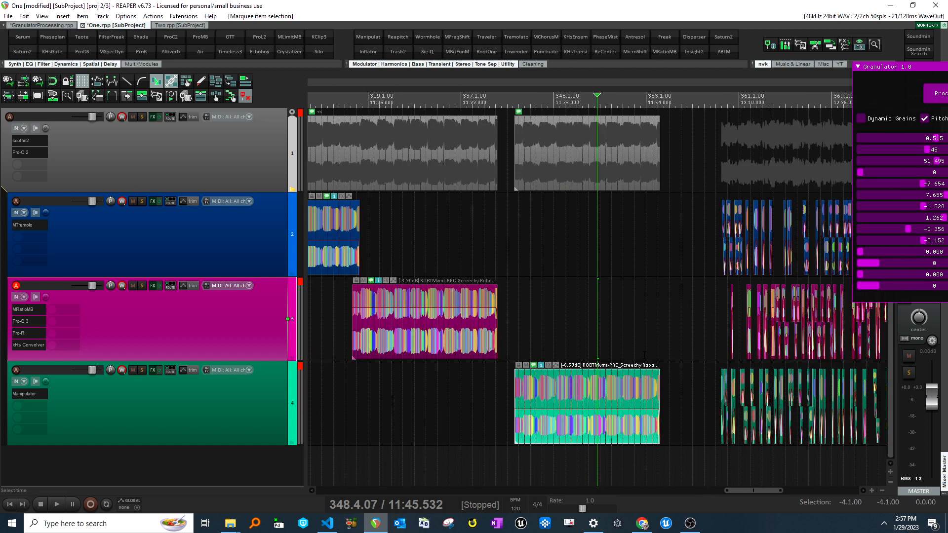
click(182, 24)
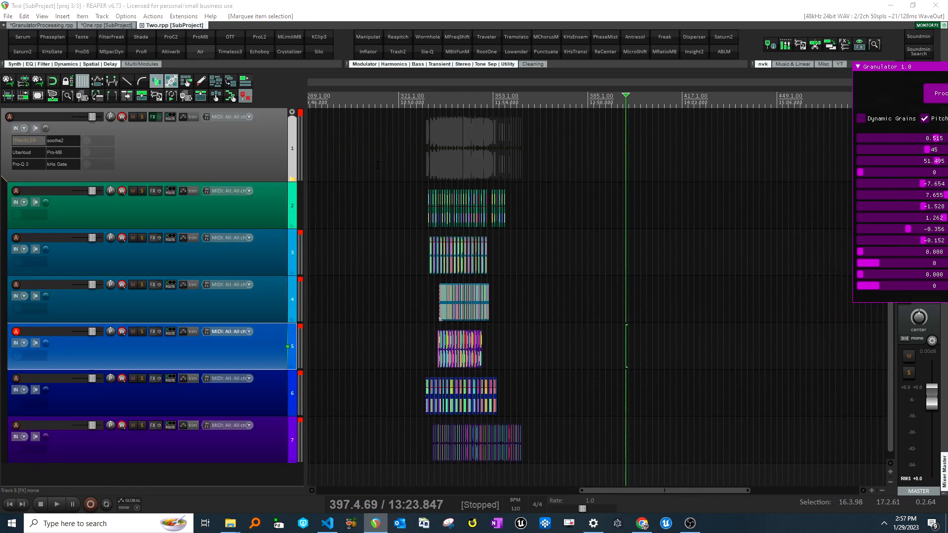
click(492, 338)
scroll(492, 338, up, 5)
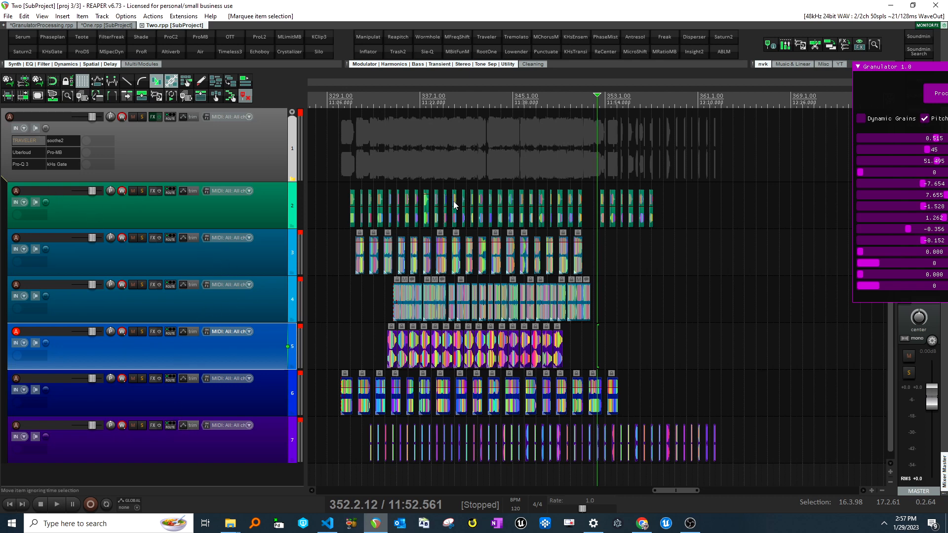
Step: Audition tracks 2 and 3 one at a time with exclusive solo from around bar 339
click(443, 165)
ctrl+alt+click(145, 193)
key(space)
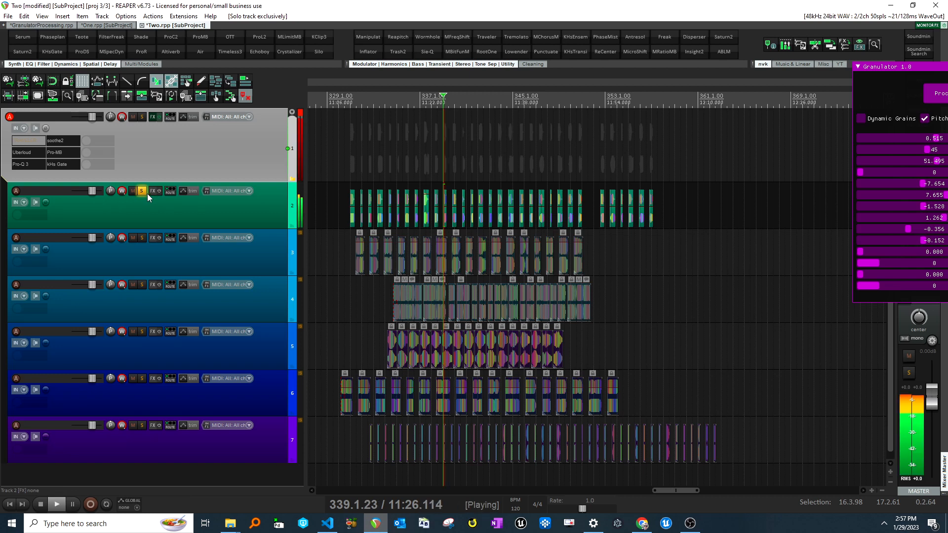
key(space)
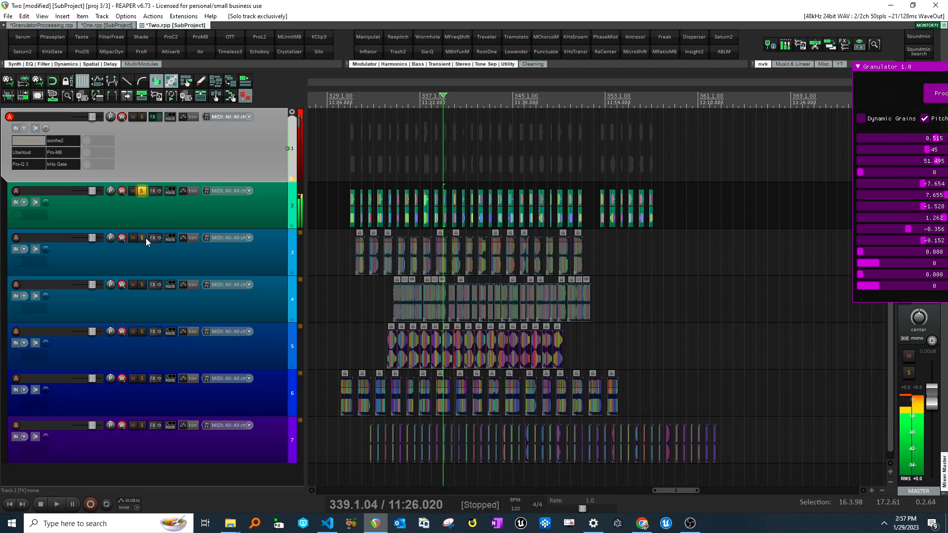
ctrl+alt+click(142, 239)
key(space)
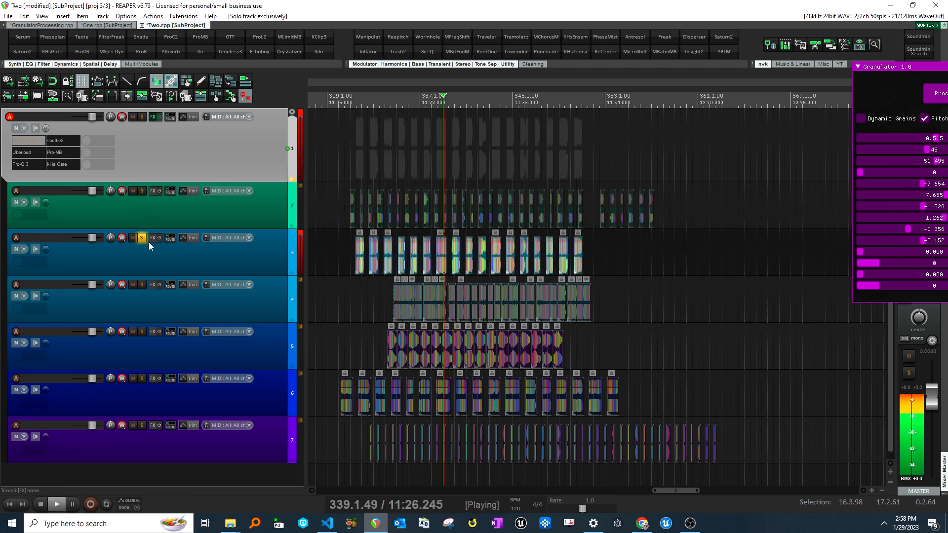
key(space)
Step: Audition tracks 4 and 5 one at a time with exclusive solo from around bar 339
ctrl+alt+click(143, 284)
key(space)
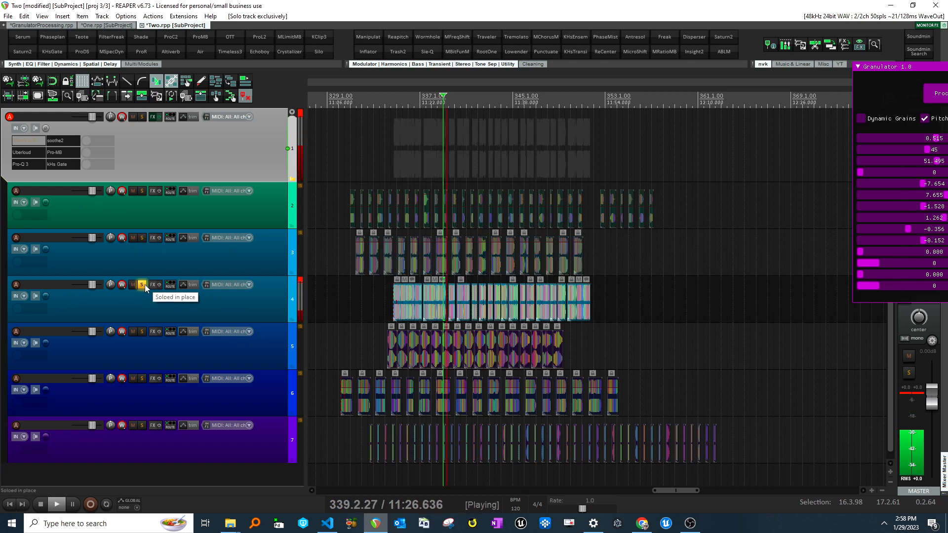
key(space)
ctrl+alt+click(142, 331)
key(space)
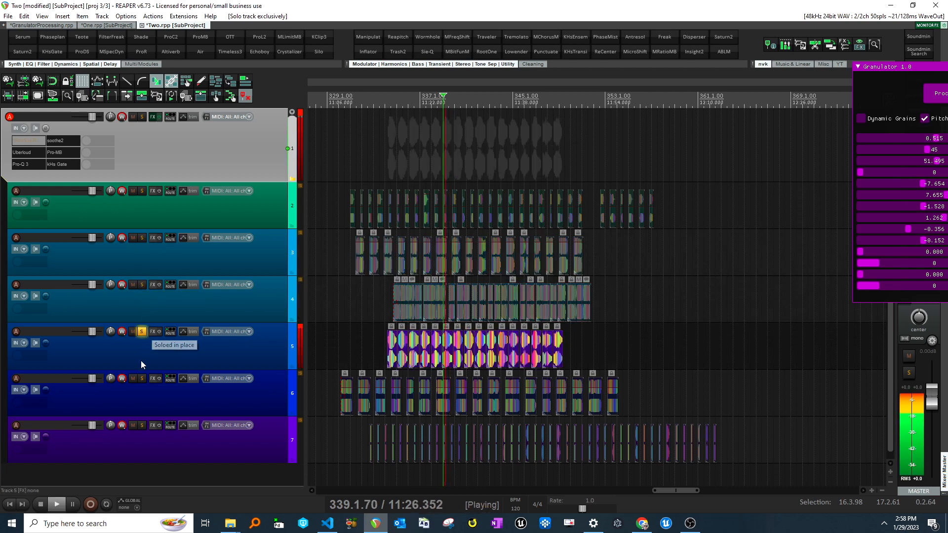
key(space)
Step: Audition tracks 6 and 7 one at a time with exclusive solo from around bar 339
ctrl+alt+click(143, 379)
key(Escape)
key(space)
key(space)
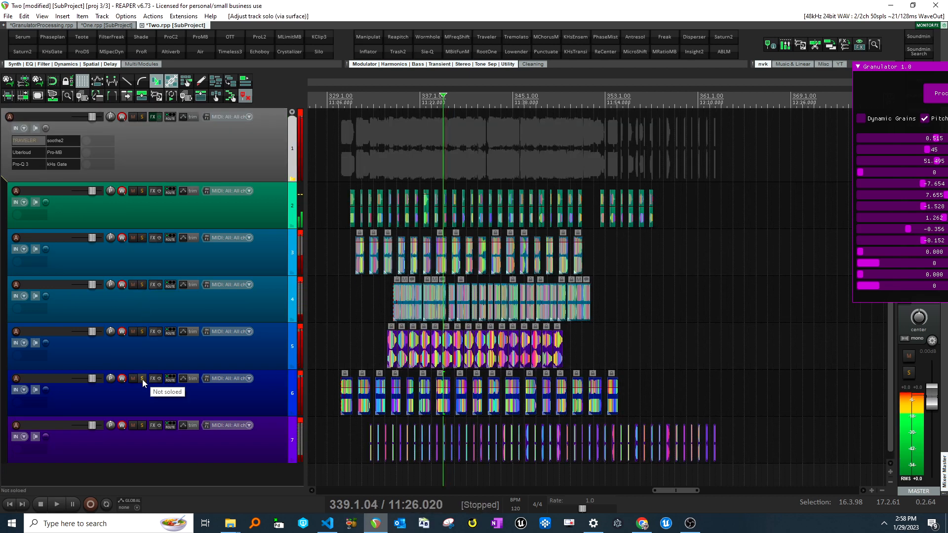
ctrl+alt+click(143, 378)
key(space)
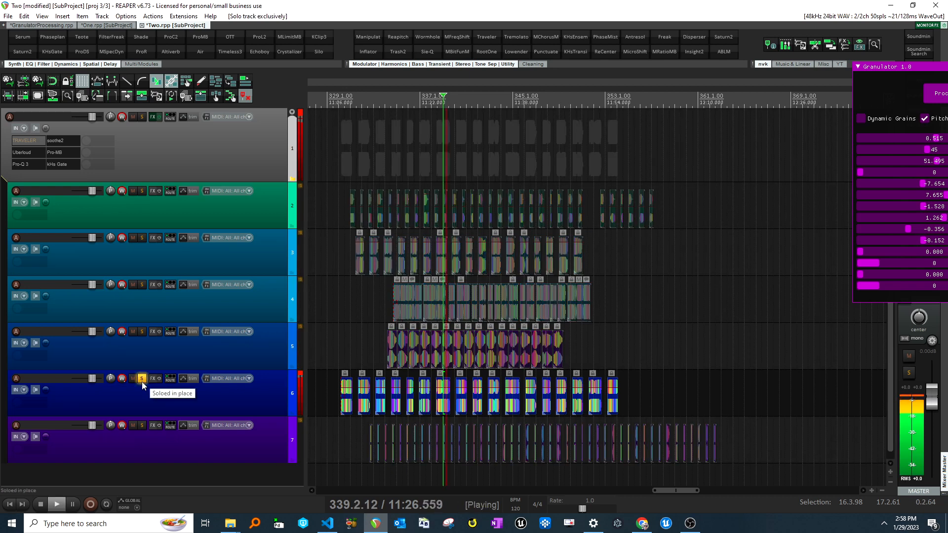
key(space)
ctrl+alt+click(142, 425)
key(space)
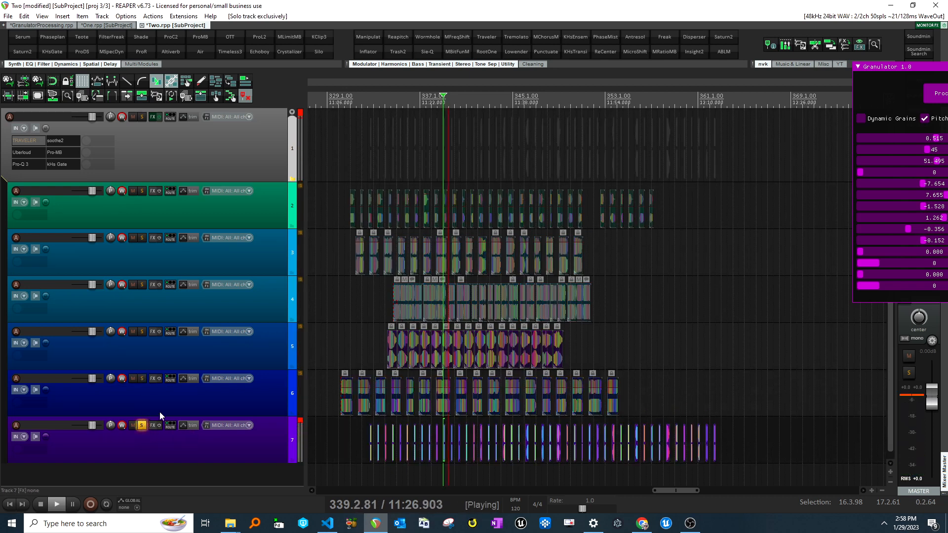
key(space)
Step: Clear the solo on track 7 so that all tracks are audible
scroll(602, 467, left, 5)
scroll(602, 467, down, 5)
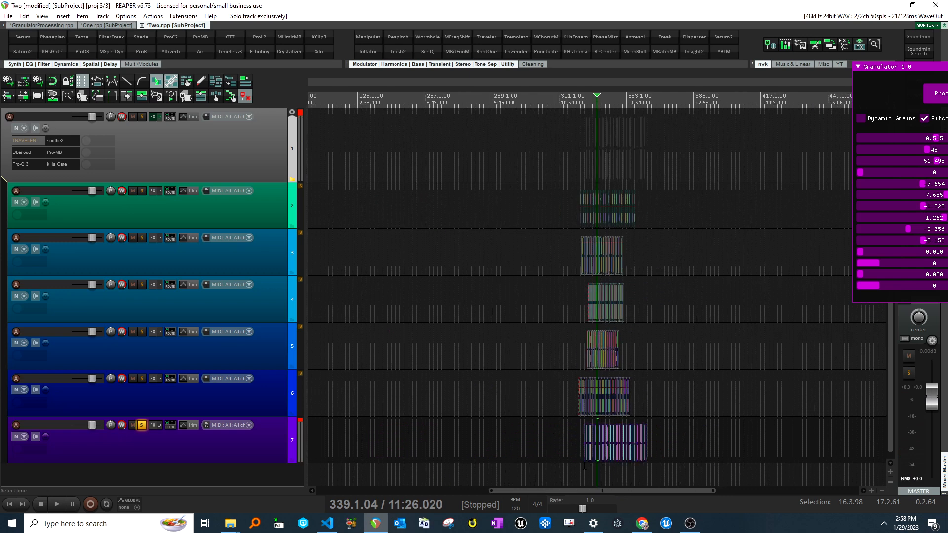
click(624, 471)
scroll(626, 471, up, 3)
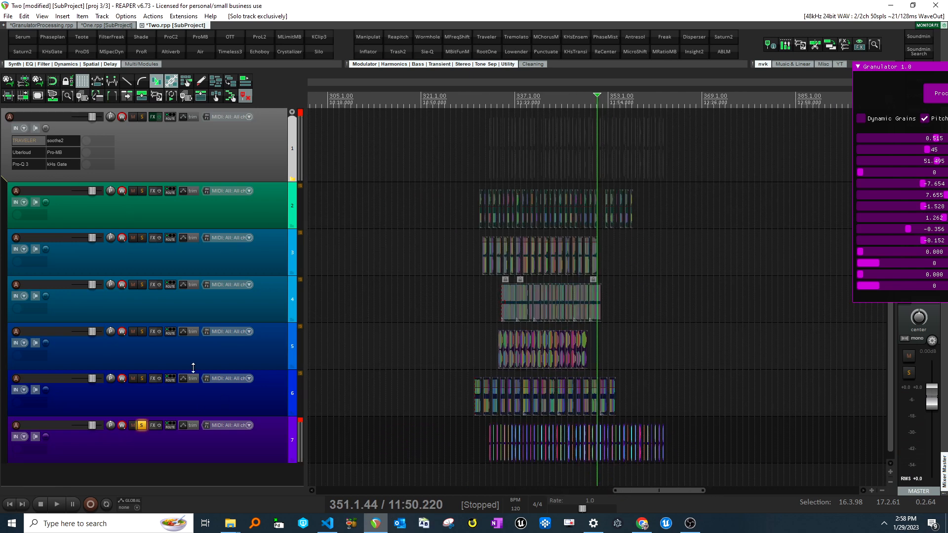
click(142, 425)
Step: Duplicate all items on tracks 2 to 7, move the copies to start around bar 367, and deselect them
drag(698, 458, 442, 206)
key(ctrl+d)
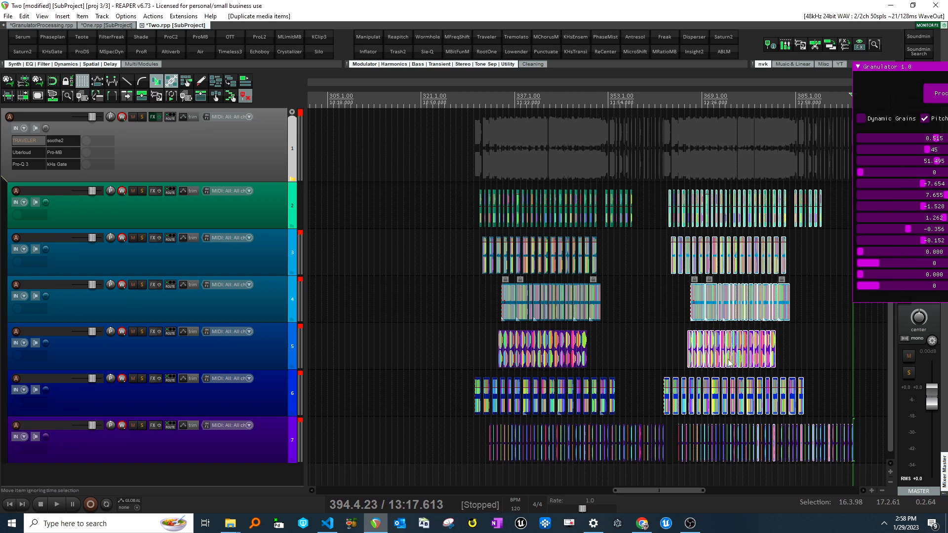
drag(703, 354, 733, 354)
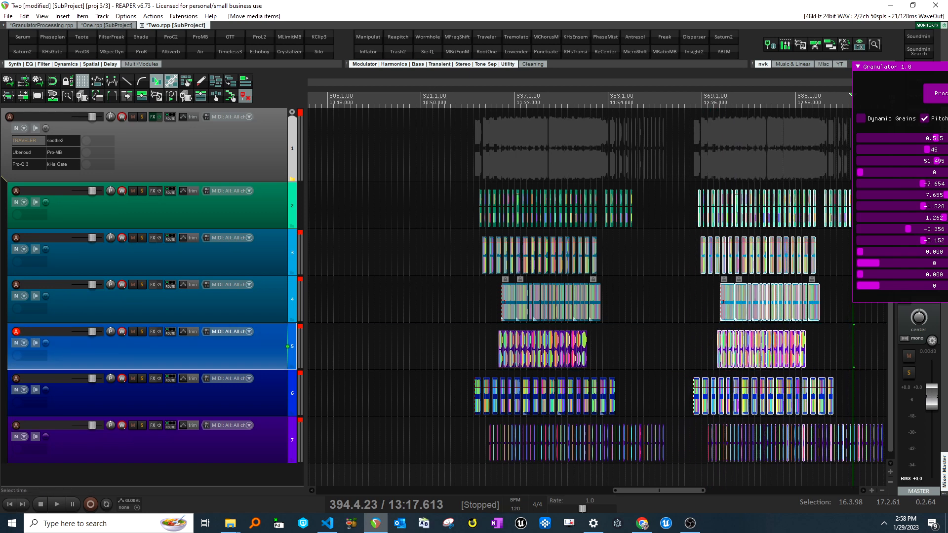
click(469, 207)
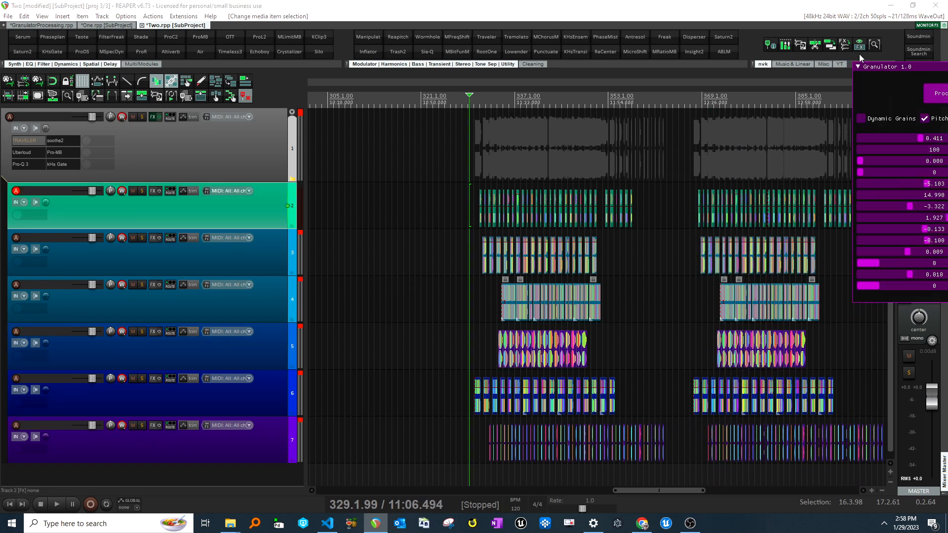
Step: Bring the Granulator window fully into view and process the duplicated items on tracks 2 to 7 with its current settings
drag(878, 66, 352, 67)
scroll(766, 226, up, 1)
scroll(751, 283, down, 3)
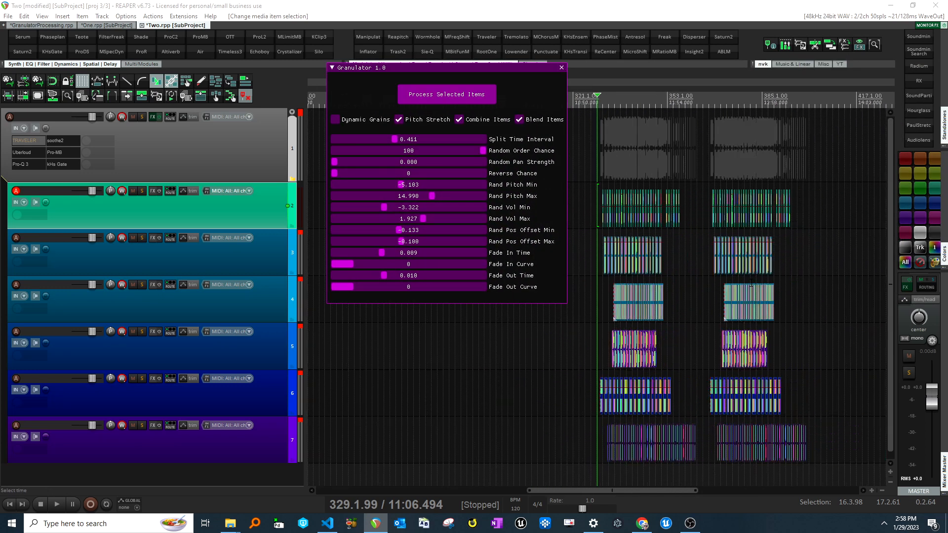
scroll(752, 283, down, 1)
scroll(703, 417, up, 3)
drag(782, 444, 618, 174)
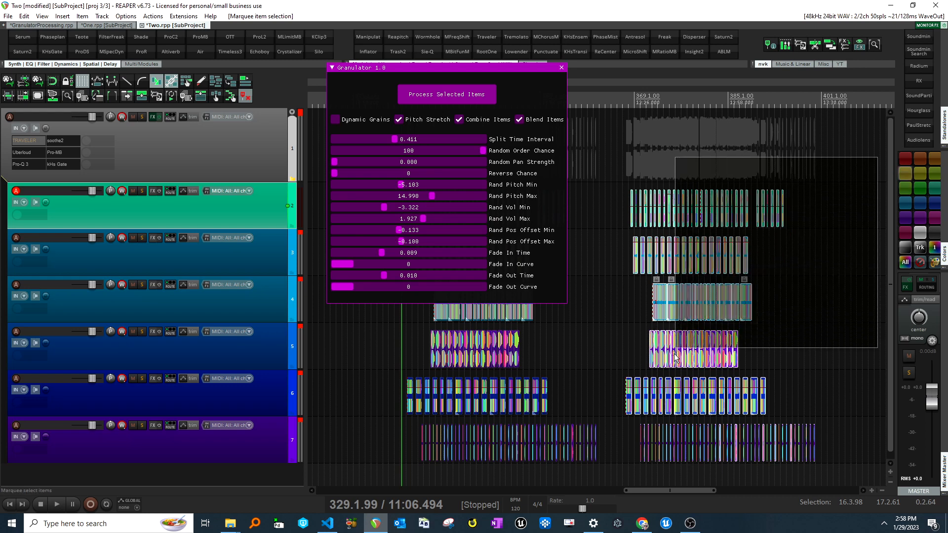
click(463, 93)
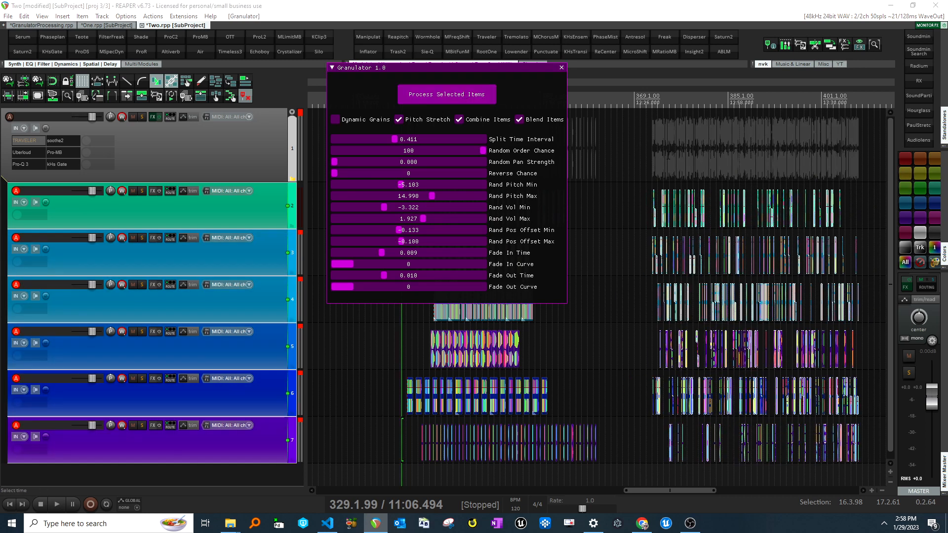
Step: Move the Granulator window aside and examine the layout of the new grains around bar 382
click(712, 160)
scroll(712, 161, up, 5)
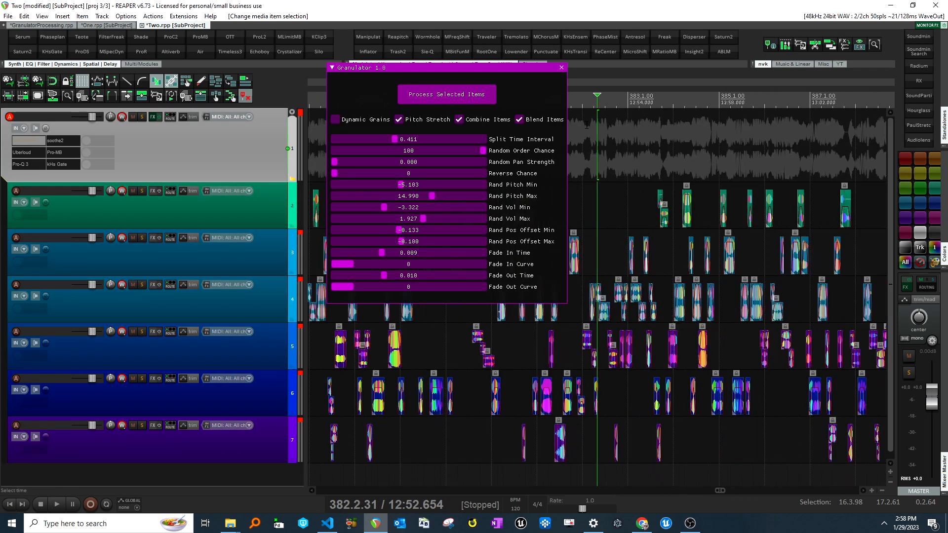
drag(514, 68, 370, 66)
scroll(685, 220, up, 4)
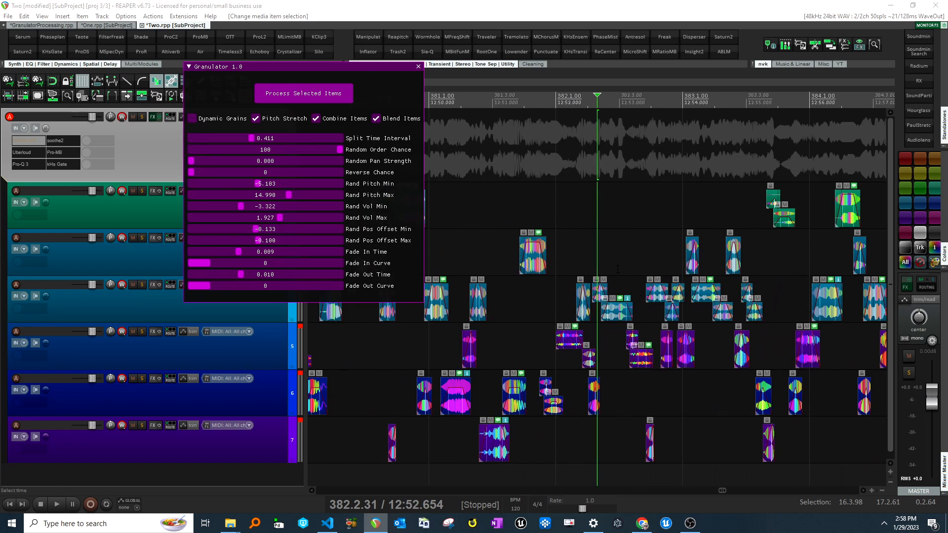
scroll(616, 281, down, 2)
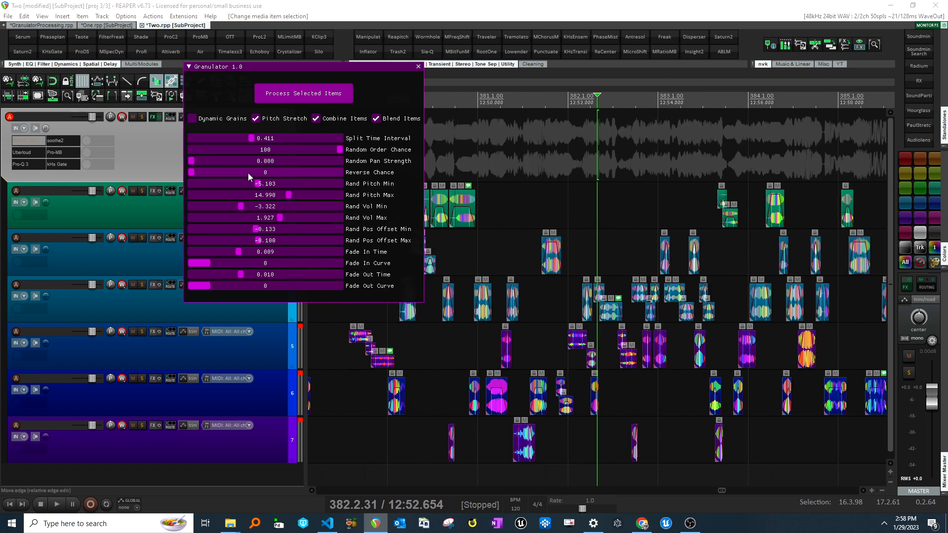
scroll(550, 202, down, 3)
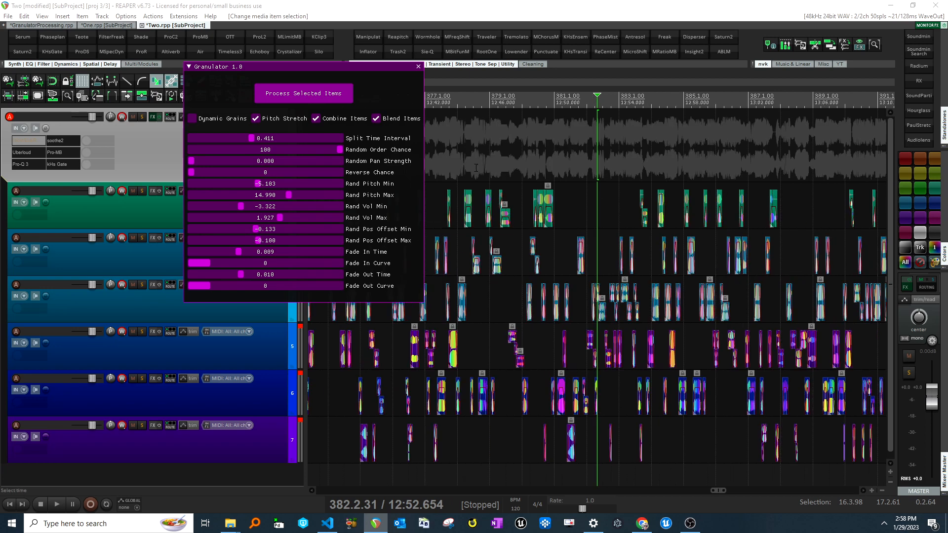
Step: Play the granulated items from around bar 378 and again from around bar 391
click(472, 172)
key(space)
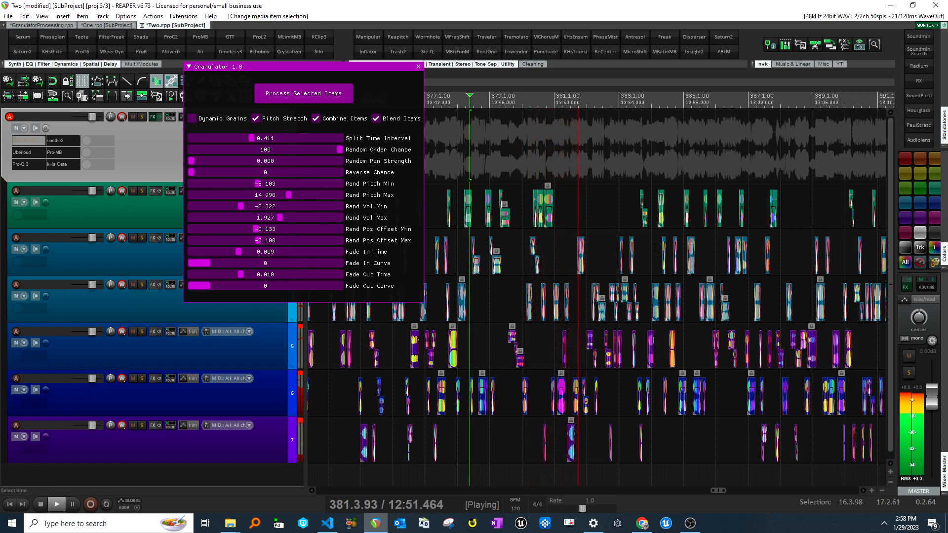
scroll(665, 227, down, 3)
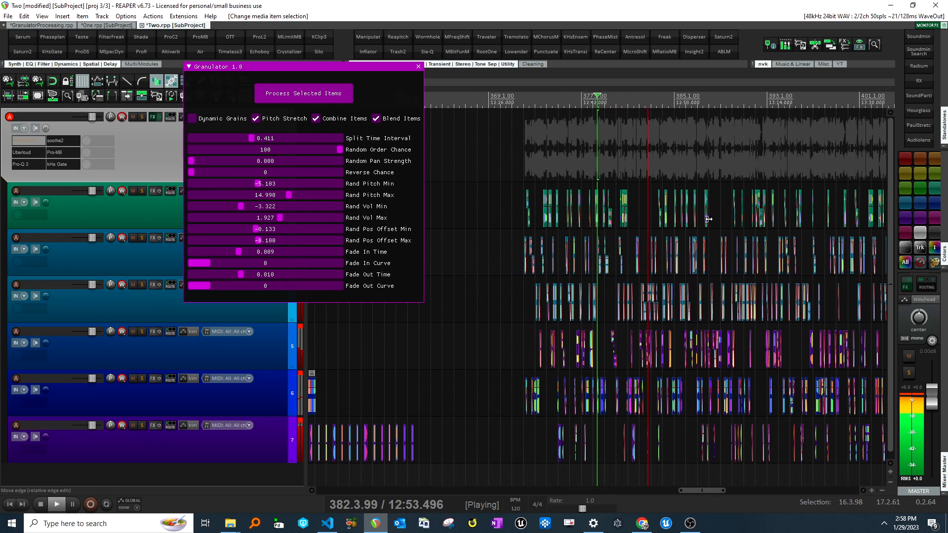
click(747, 201)
scroll(750, 200, up, 3)
scroll(755, 200, down, 2)
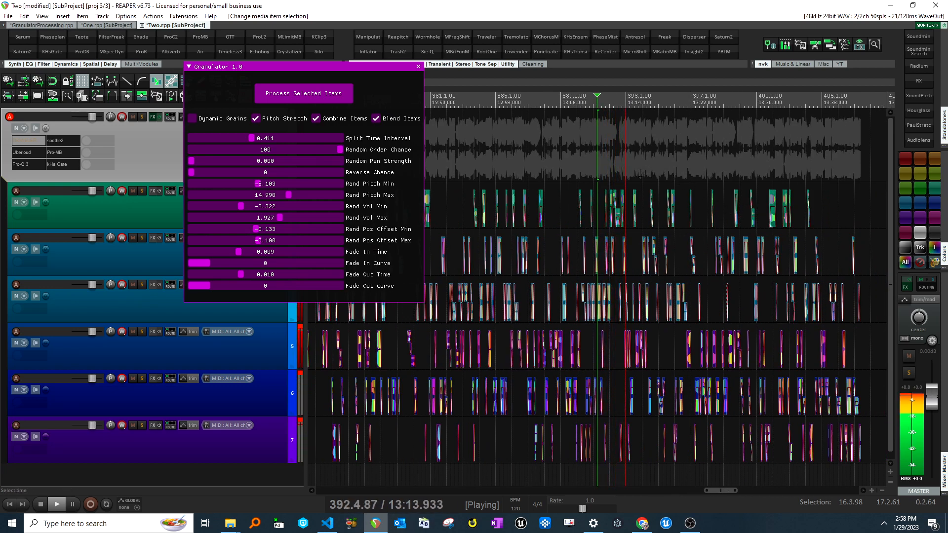
key(space)
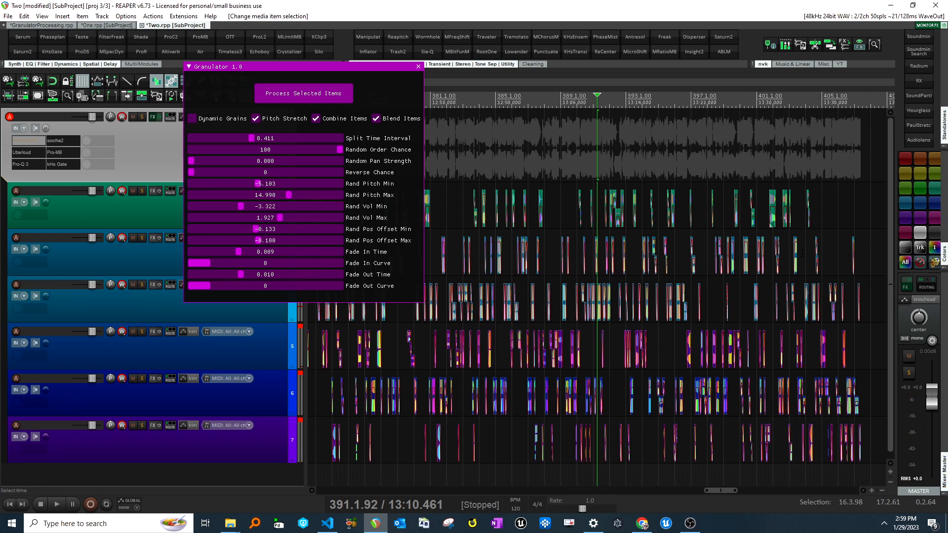
Step: Enable the TRAVELER effect on the parent track and play the grains from around bar 383
shift+click(31, 141)
click(464, 159)
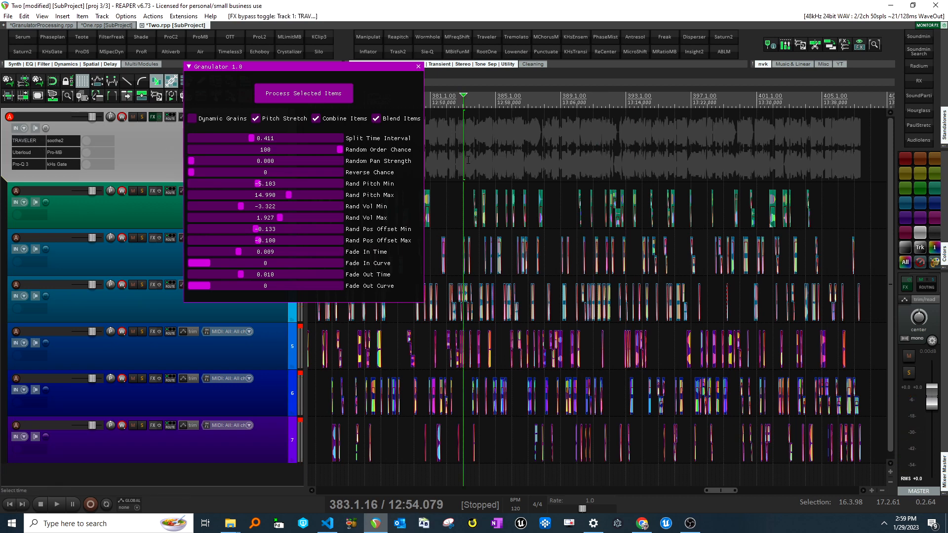
key(space)
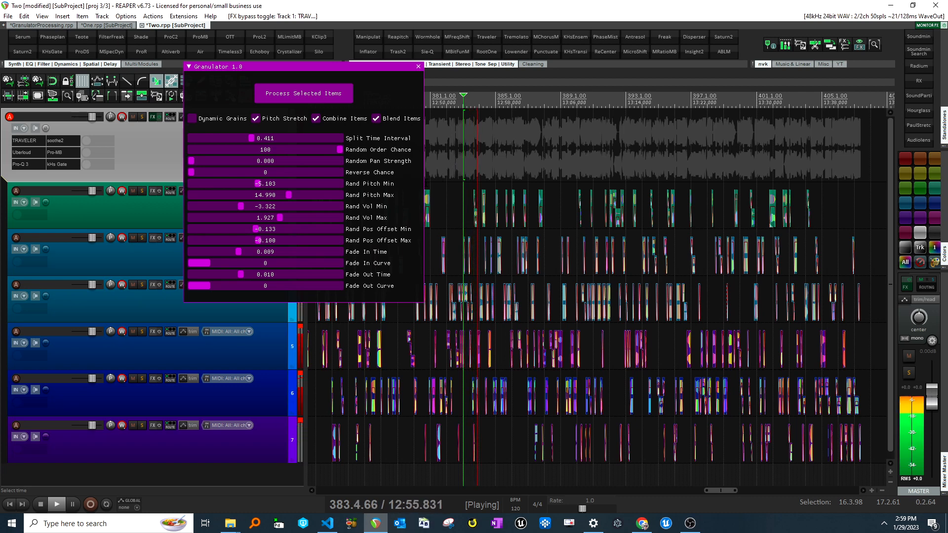
Step: Close the Granulator window and replay the grains with TRAVELER active from around bar 373
drag(378, 67, 402, 67)
click(443, 67)
scroll(707, 281, down, 2)
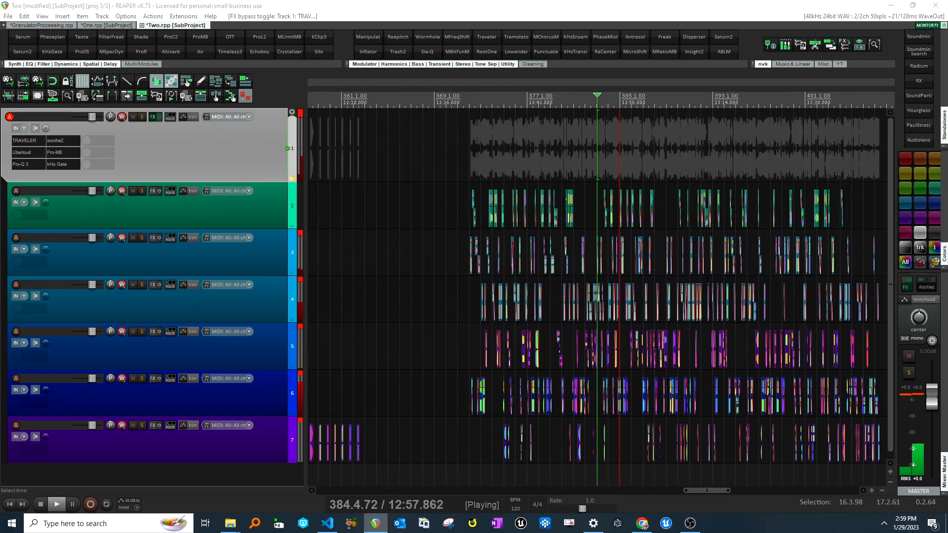
click(487, 161)
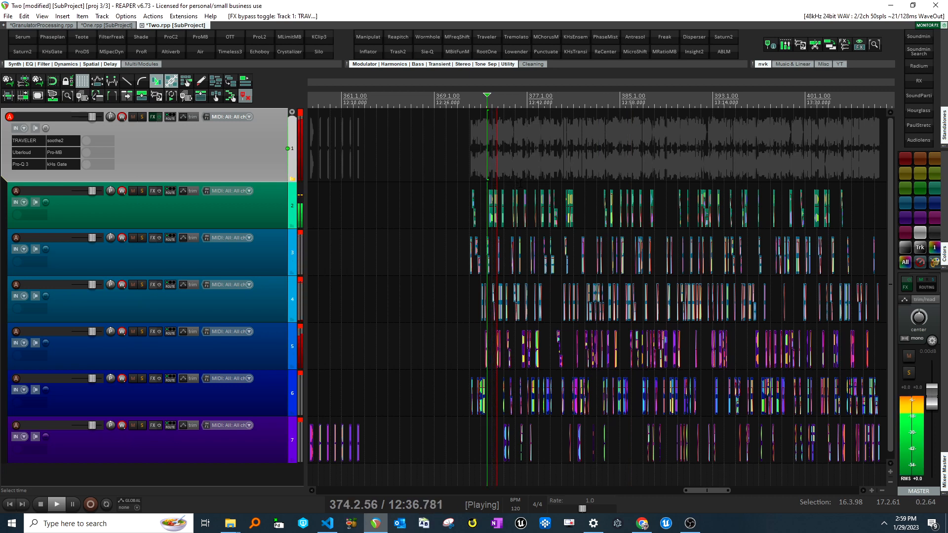
Step: Select all the grains on tracks 2 to 7, reopen Granulator, and process them a second time
scroll(711, 297, down, 2)
drag(824, 446, 577, 184)
scroll(562, 244, up, 2)
scroll(577, 178, right, 4)
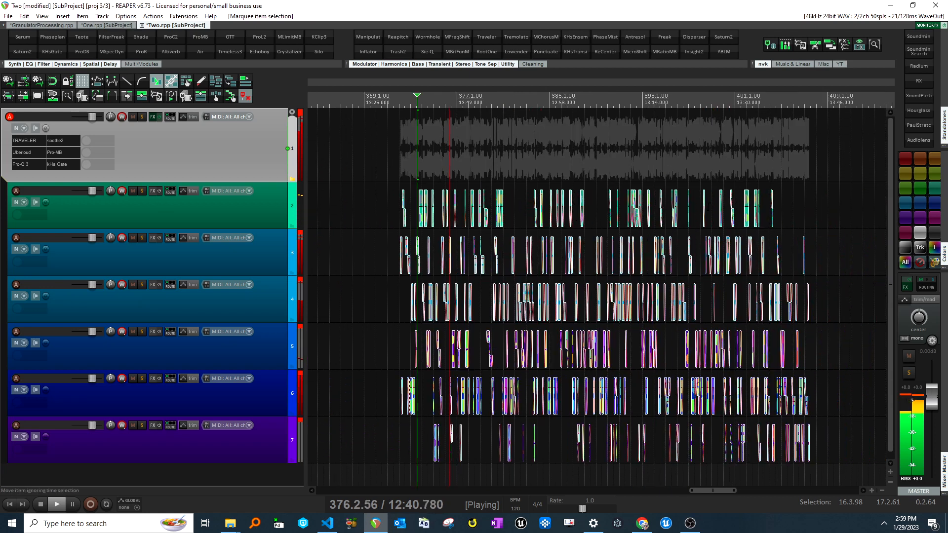
key(space)
key(g)
drag(452, 116, 213, 132)
click(258, 161)
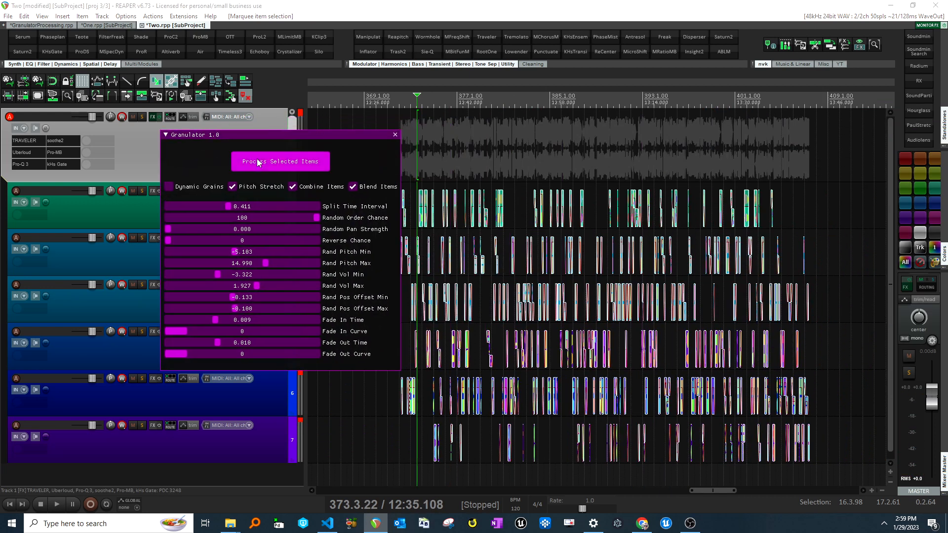
Step: Play the twice-granulated items from around bar 380
click(500, 167)
scroll(514, 192, up, 3)
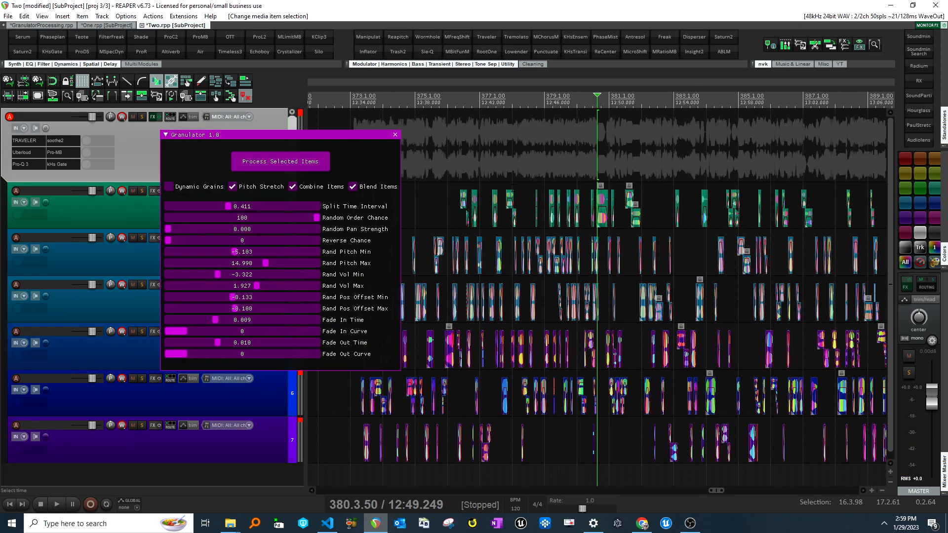
key(space)
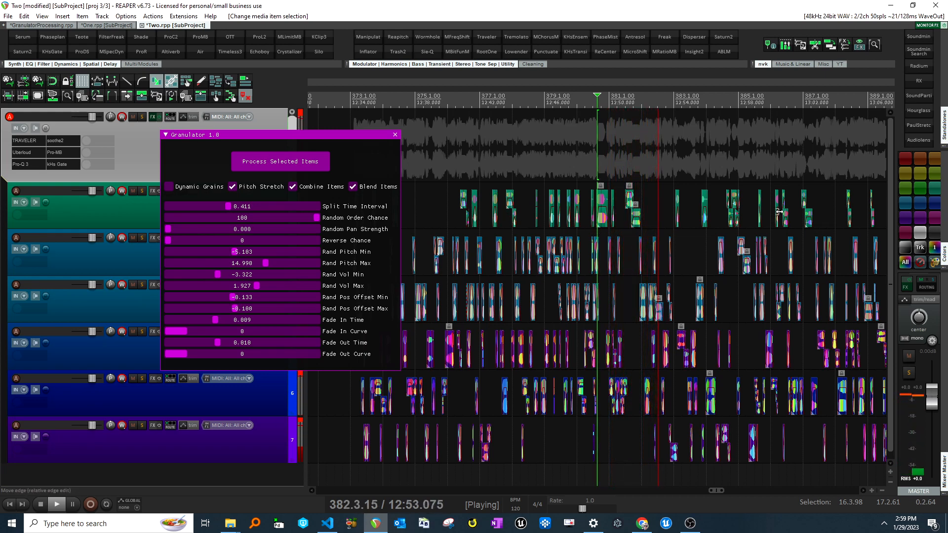
scroll(755, 198, down, 2)
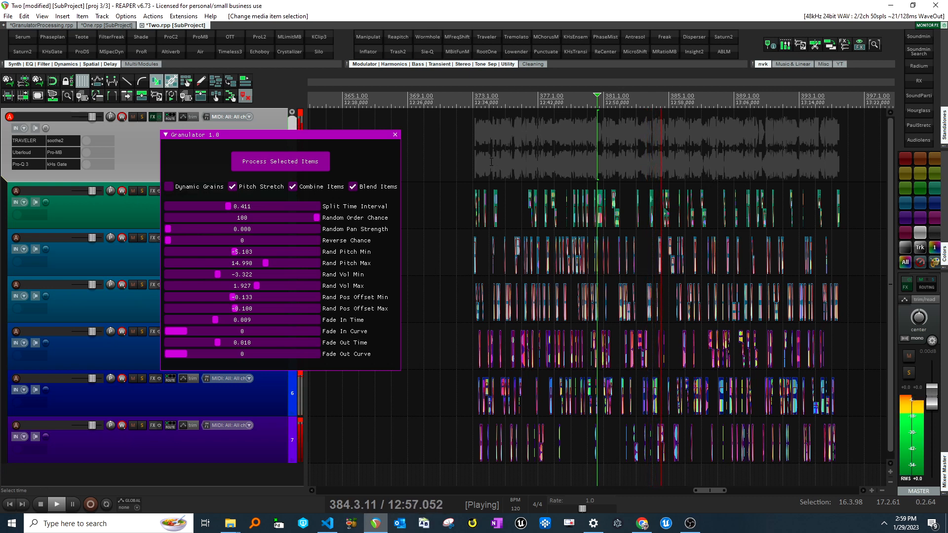
Step: Play the twice-granulated items from around bar 375, bypassing and re-enabling TRAVELER to compare the sound
click(504, 203)
scroll(504, 202, up, 3)
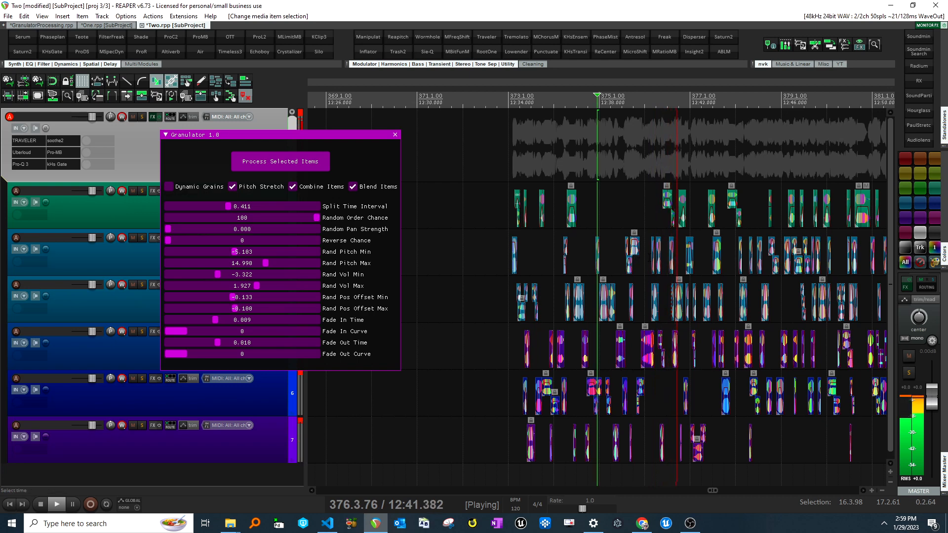
click(25, 141)
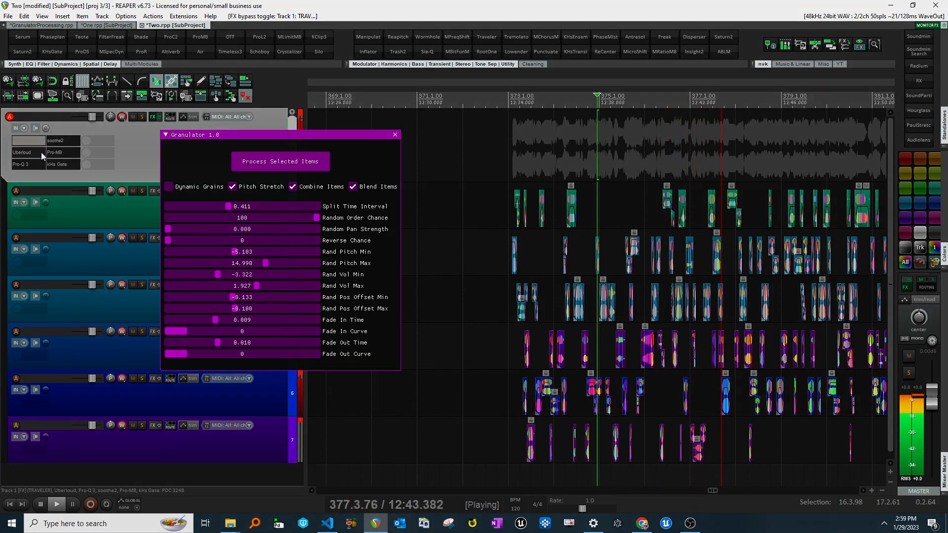
click(34, 143)
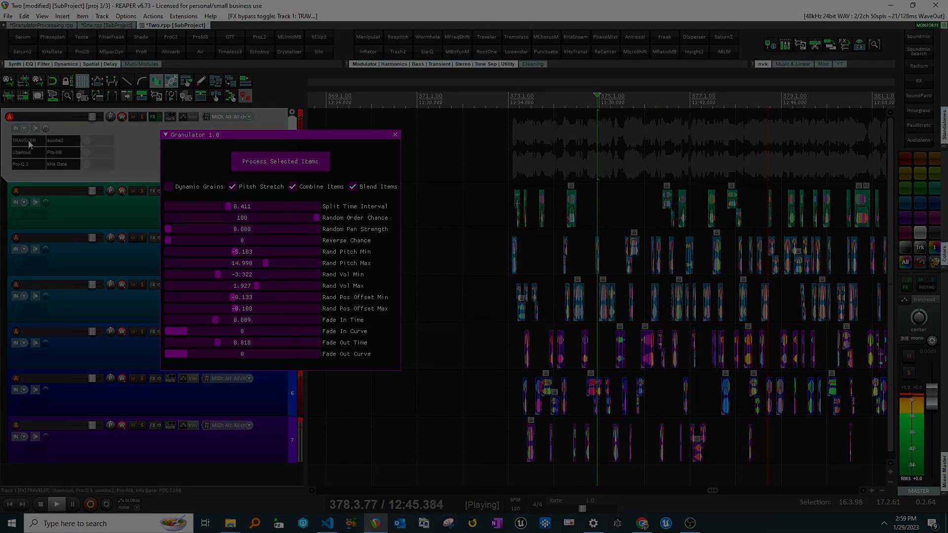